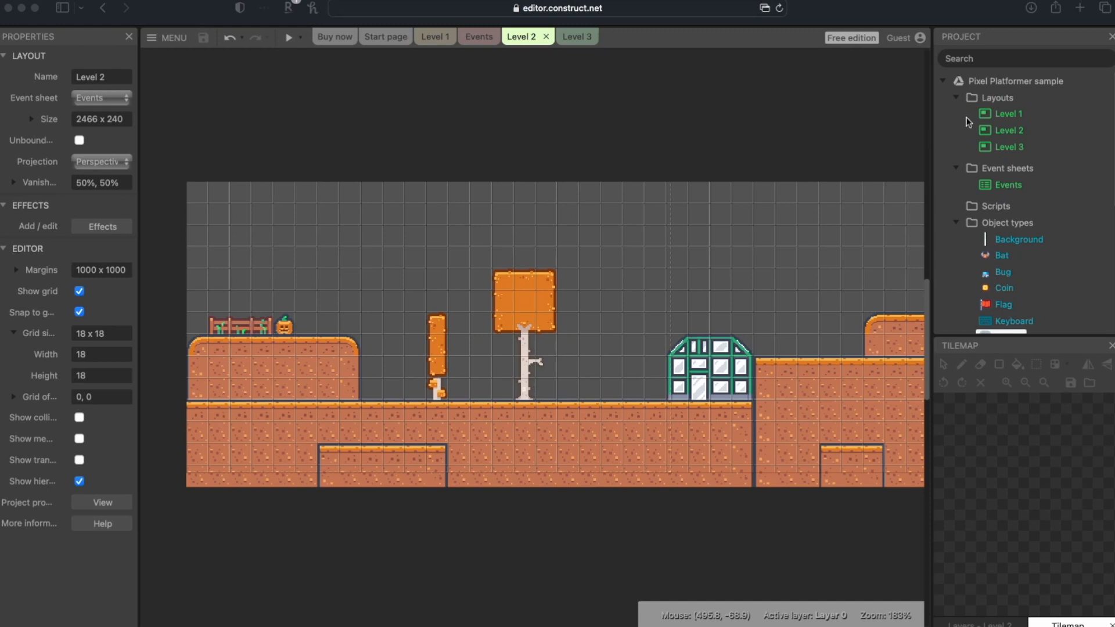
- Open the Level 3 layout and look over the level from its start to its far end
left_click(1002, 147)
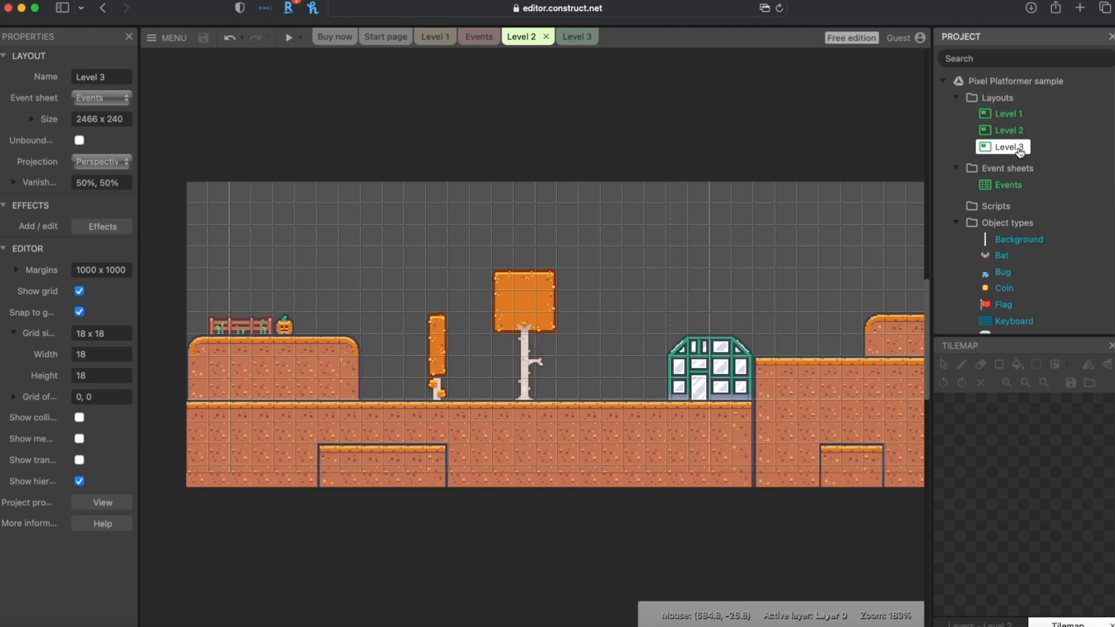
double_click(1003, 149)
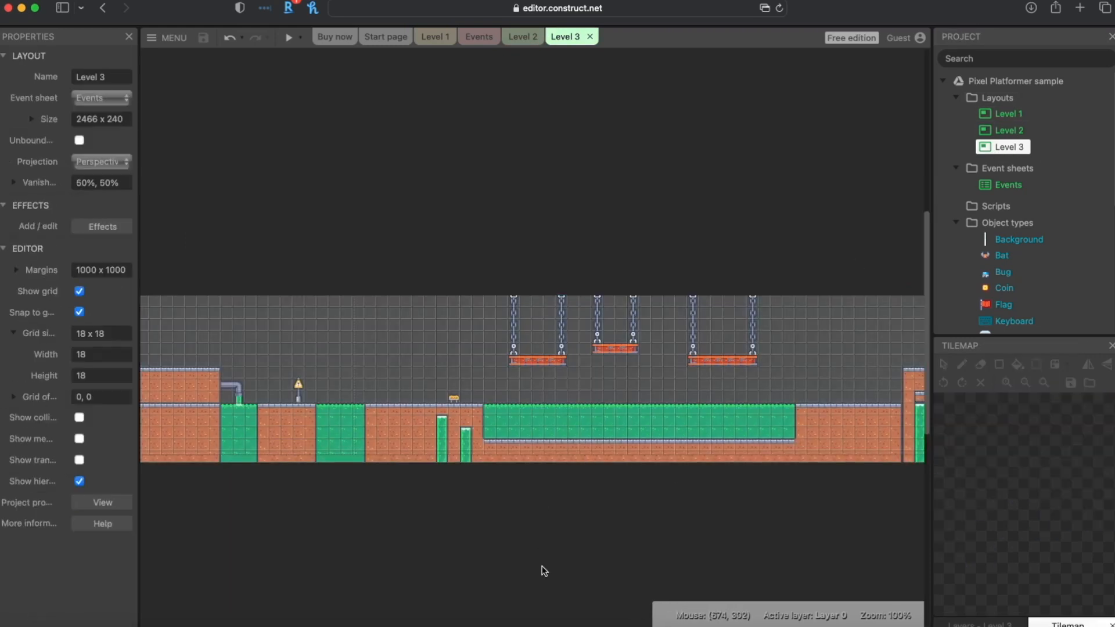
scroll(517, 624, "left", 5)
scroll(517, 623, "right", 6)
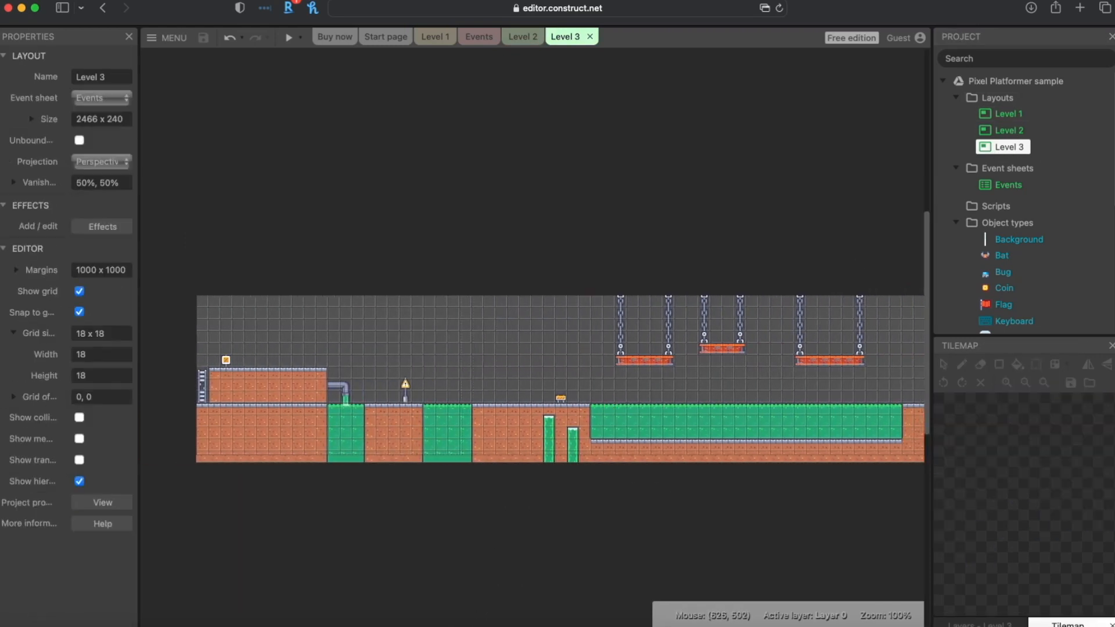
scroll(517, 624, "right", 15)
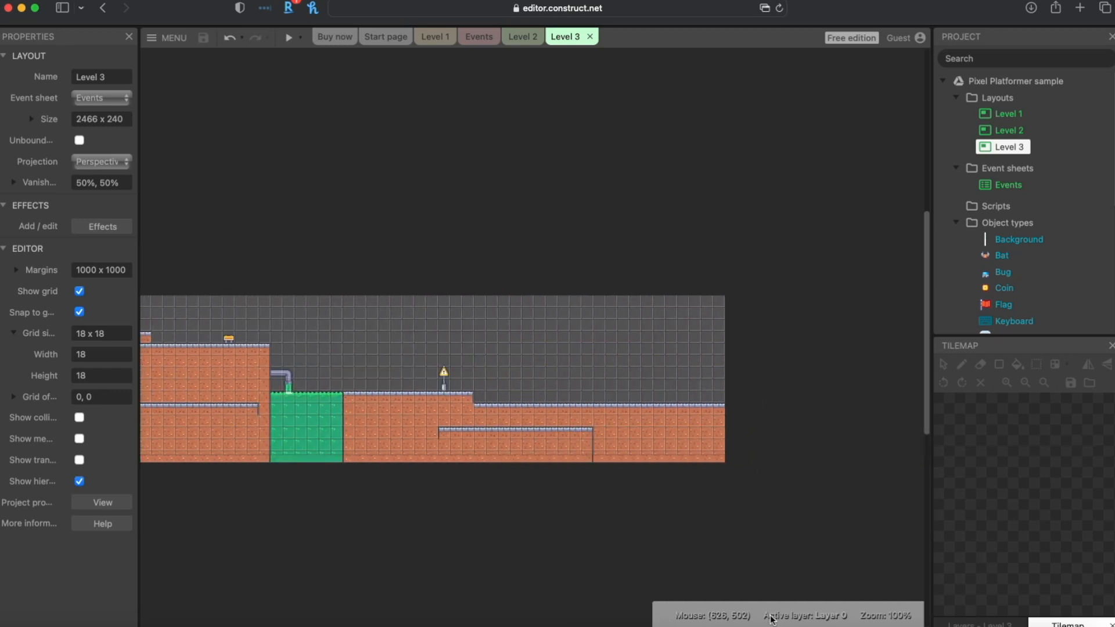
scroll(660, 610, "left", 20)
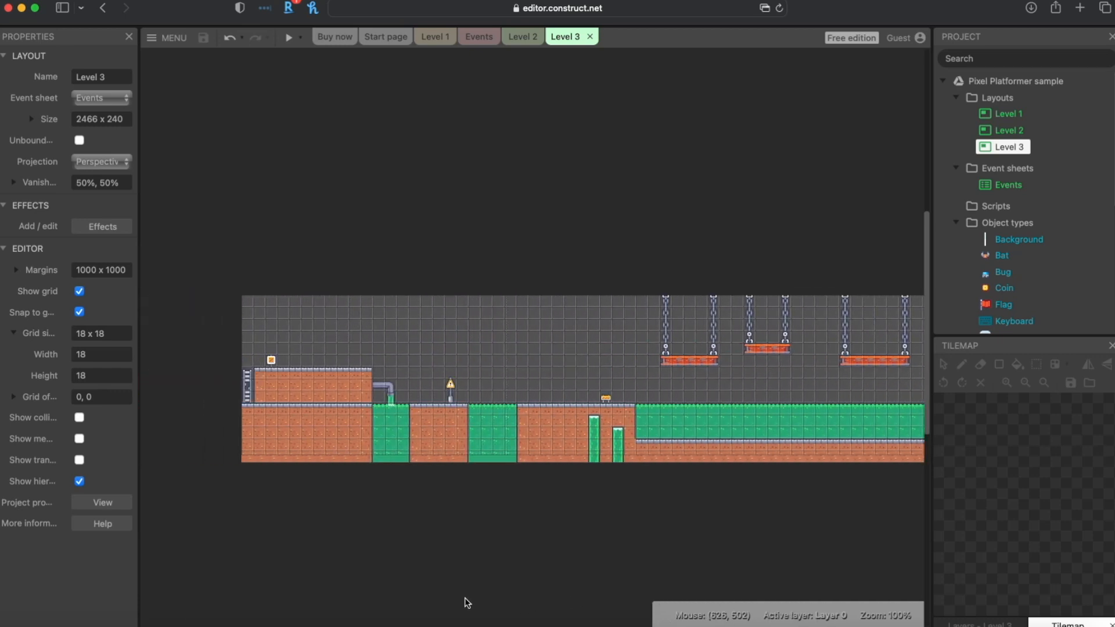
scroll(470, 604, "right", 4)
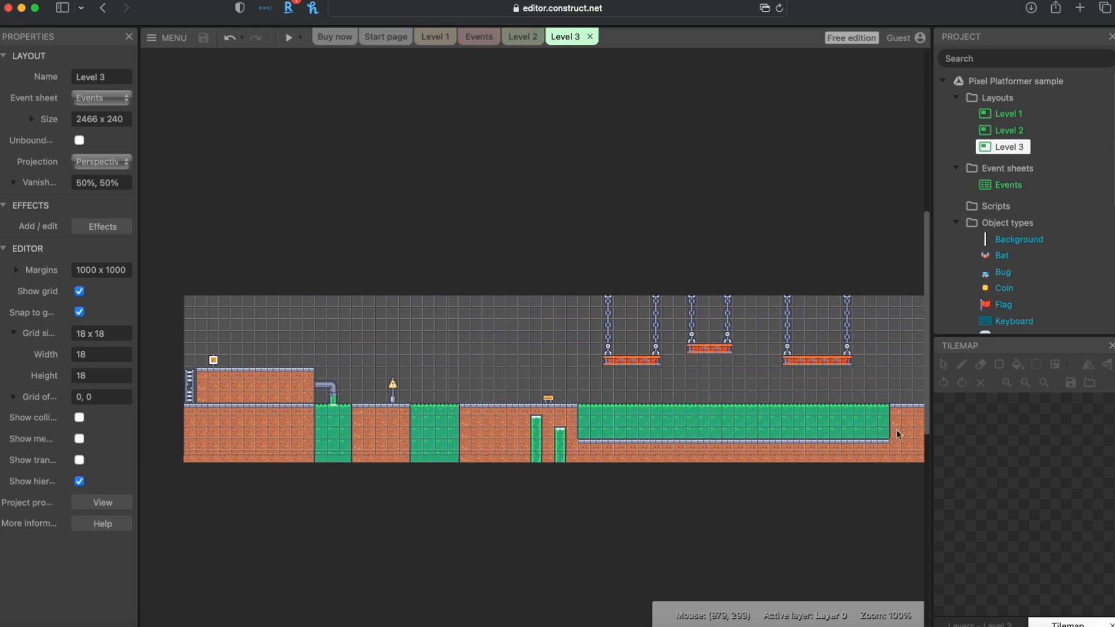
- Open the Level 2 layout and place a Player instance on the raised ground beside the pumpkin, at 108, 126
double_click(1007, 133)
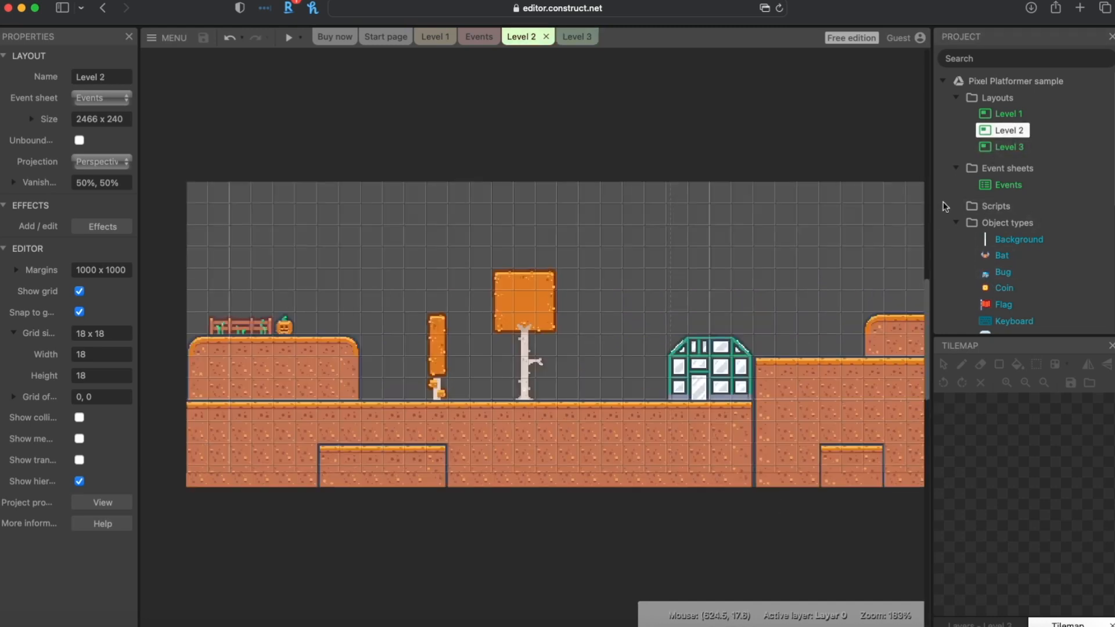
scroll(1009, 242, "down", 5)
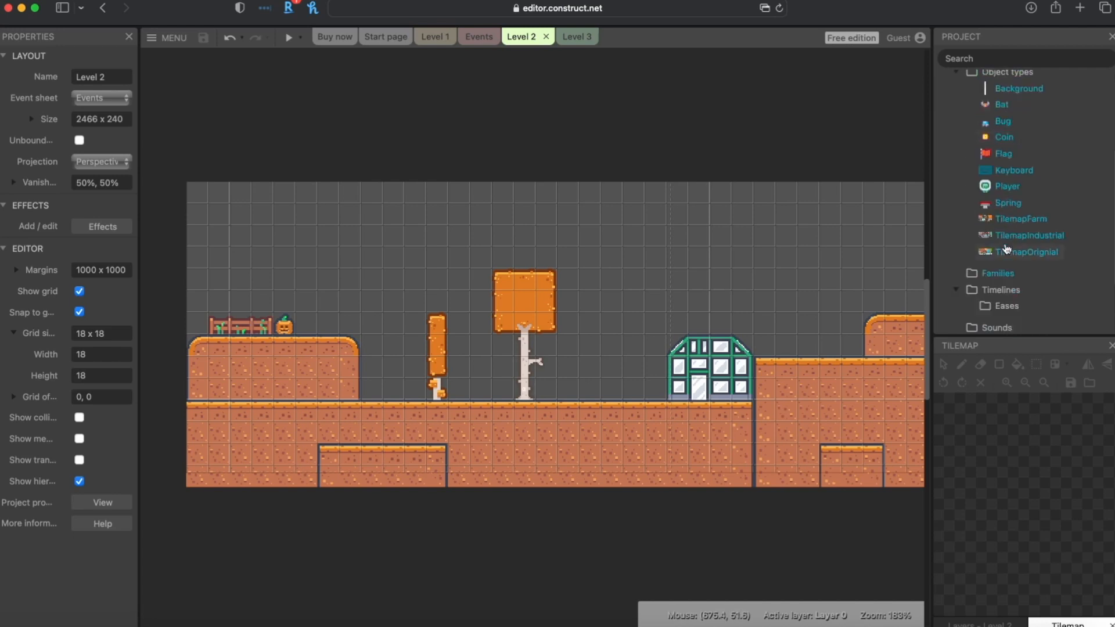
left_click_drag(1000, 210, 318, 304)
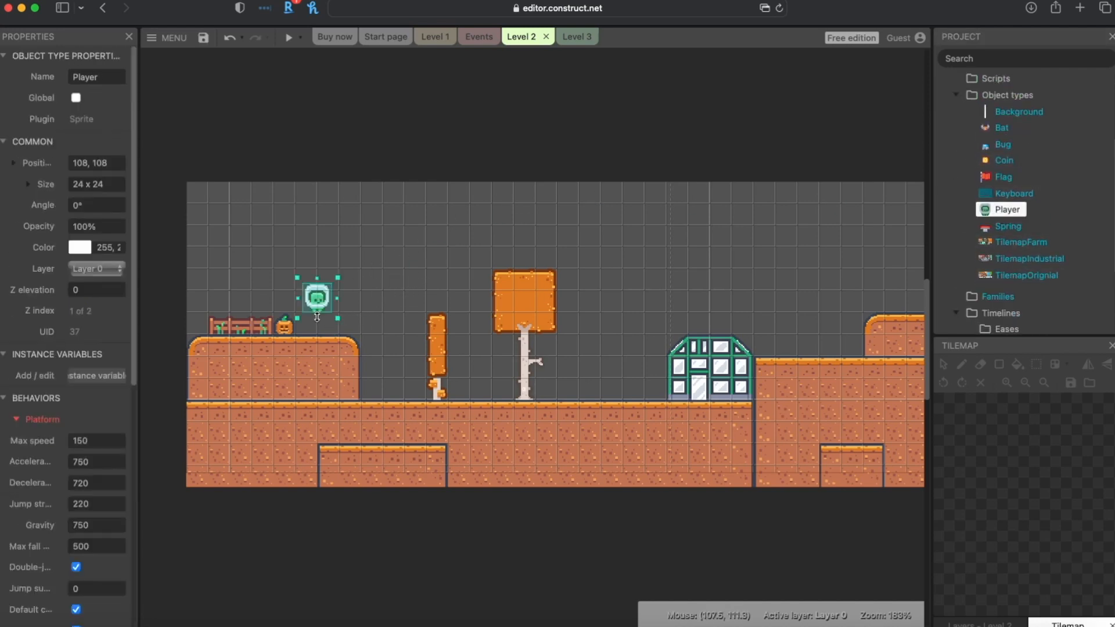
left_click_drag(318, 305, 314, 320)
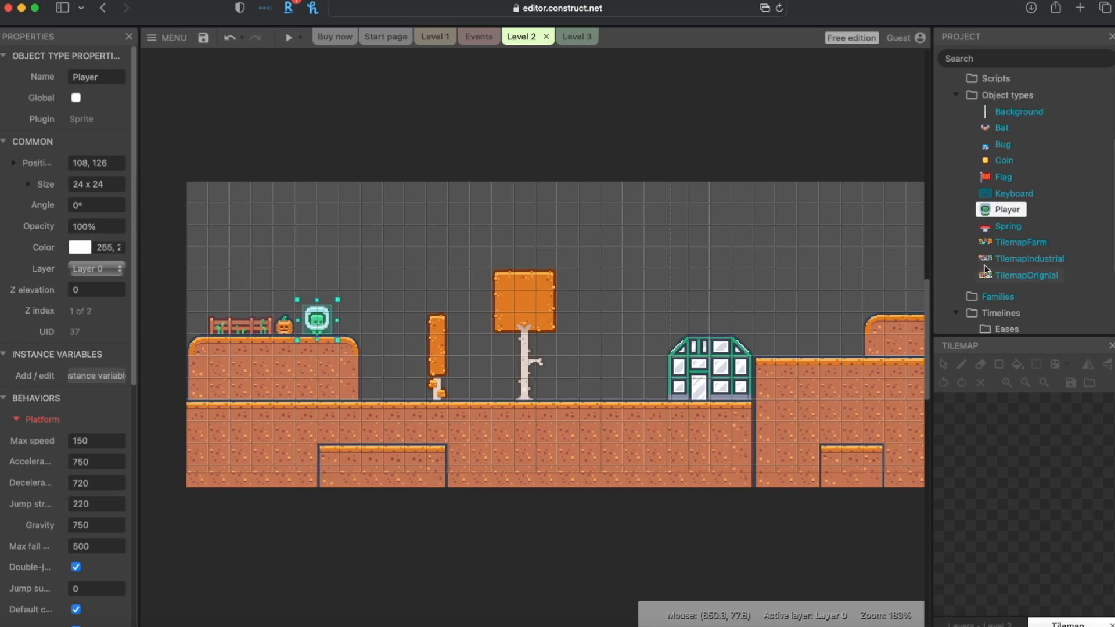
- Open the Player's animation frames and compare the collision polygon and origin point on both Walk frames
double_click(1001, 210)
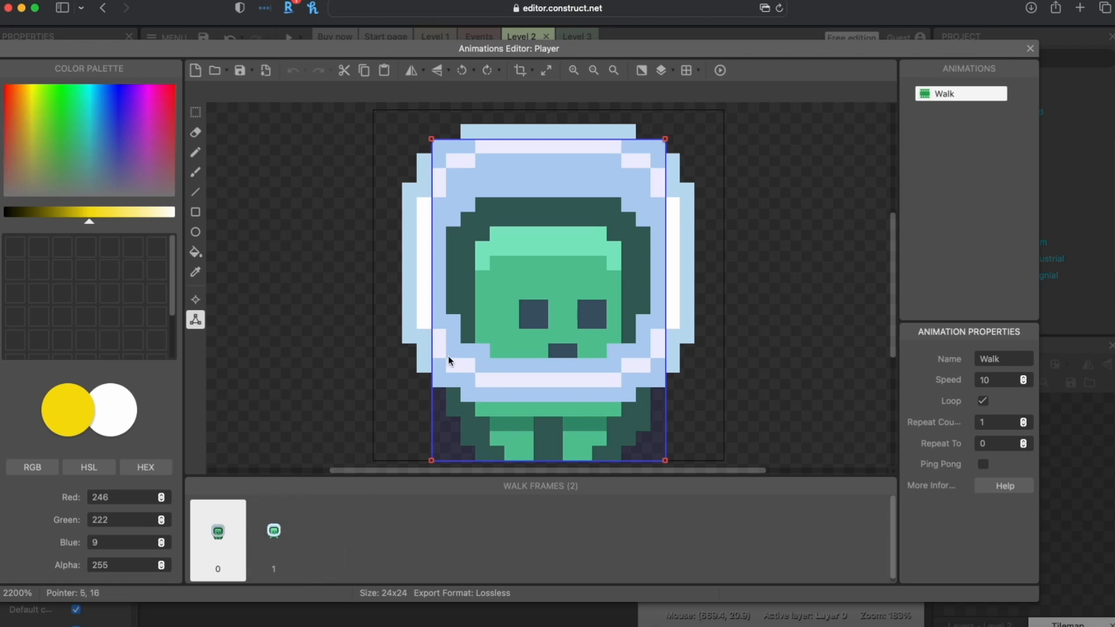
left_click(274, 530)
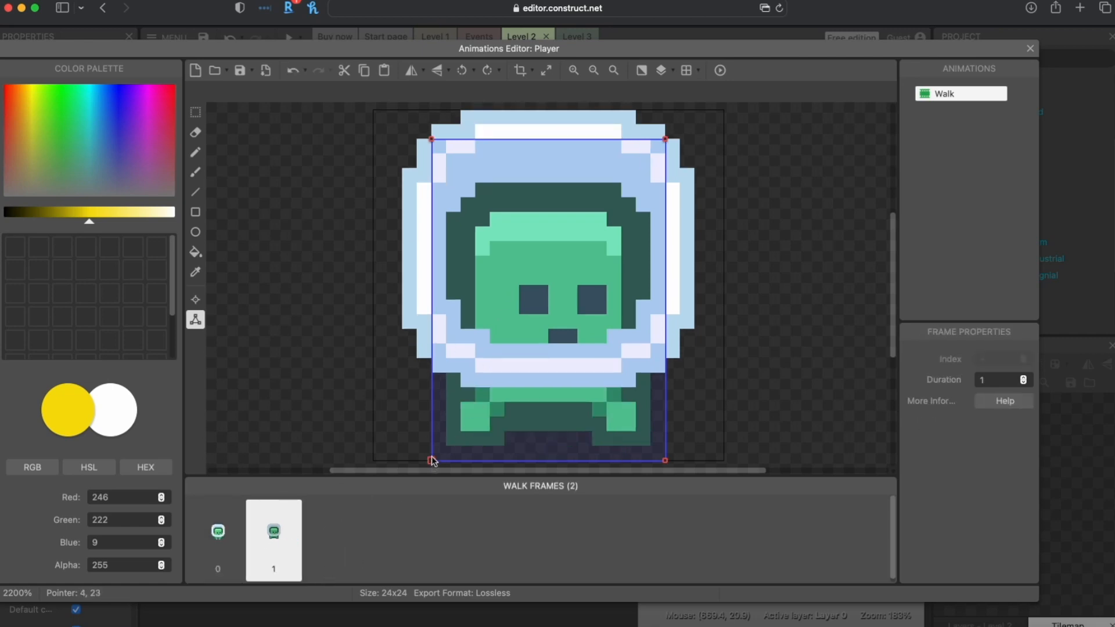
left_click(219, 544)
left_click(271, 545)
left_click(220, 546)
left_click(271, 545)
left_click(197, 307)
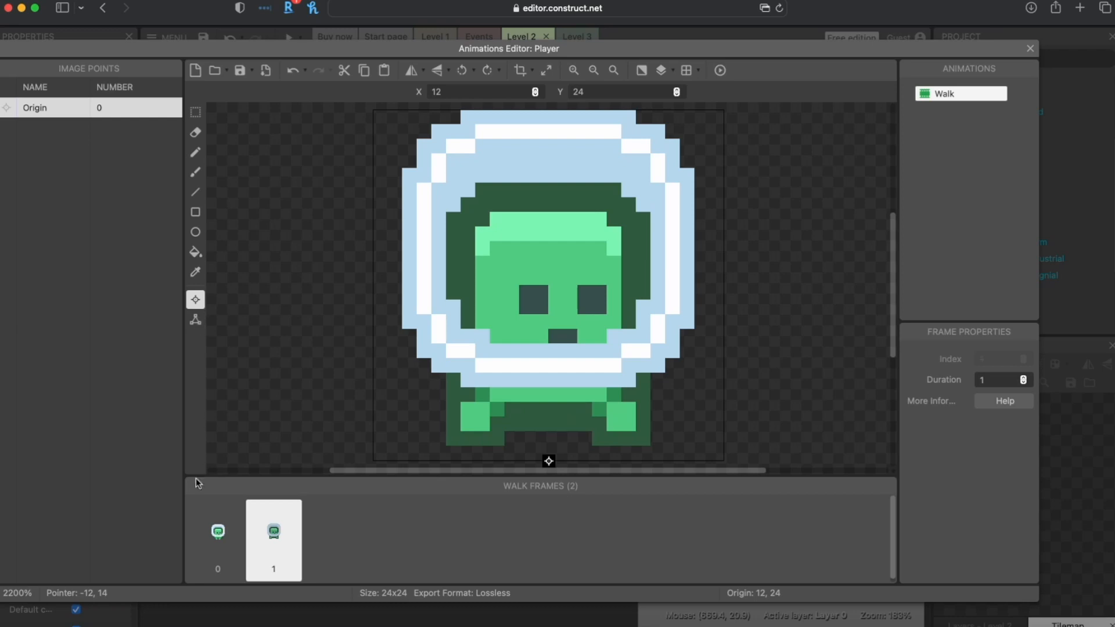
left_click(219, 539)
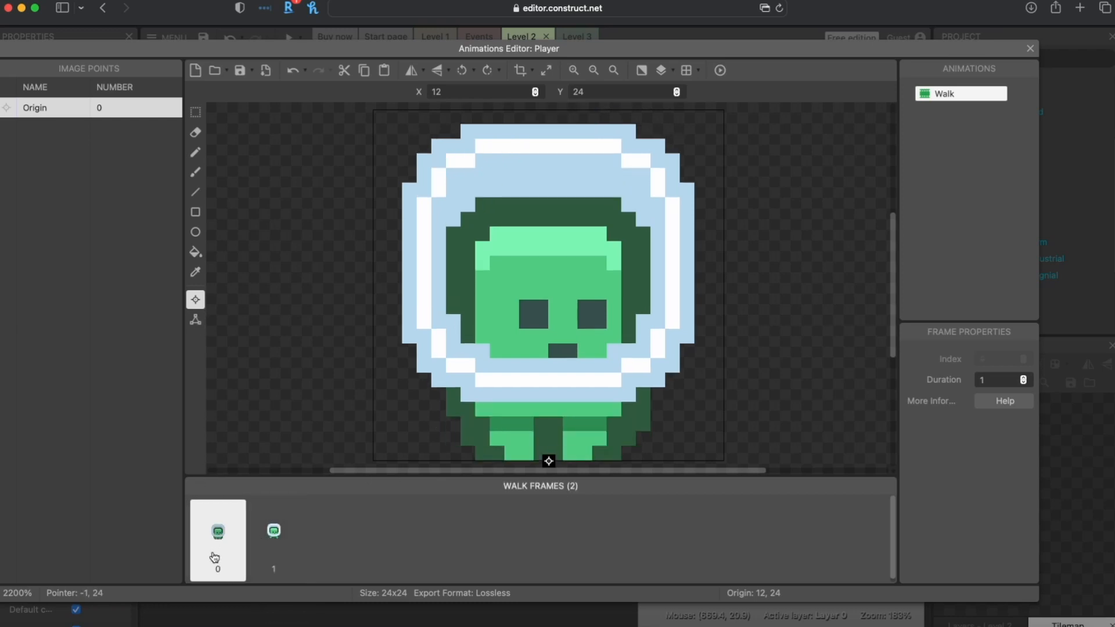
- Replace Walk frame 0 with character_0006.png from the kenney_pixelplatformer Characters folder and mirror the image horizontally
left_click(195, 112)
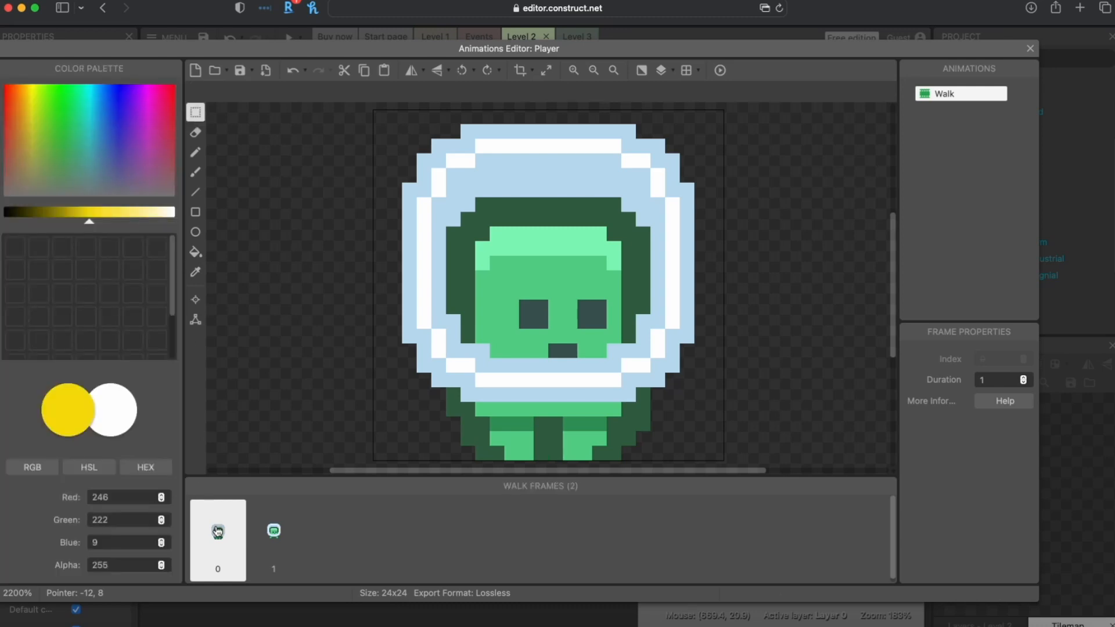
left_click(214, 70)
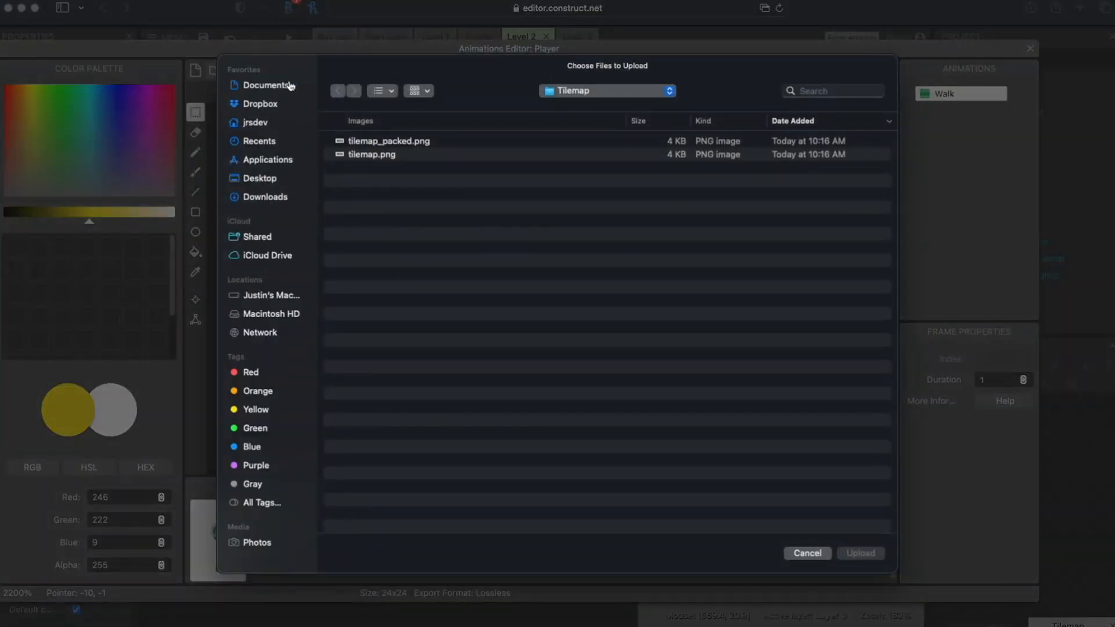
left_click(572, 93)
left_click(582, 118)
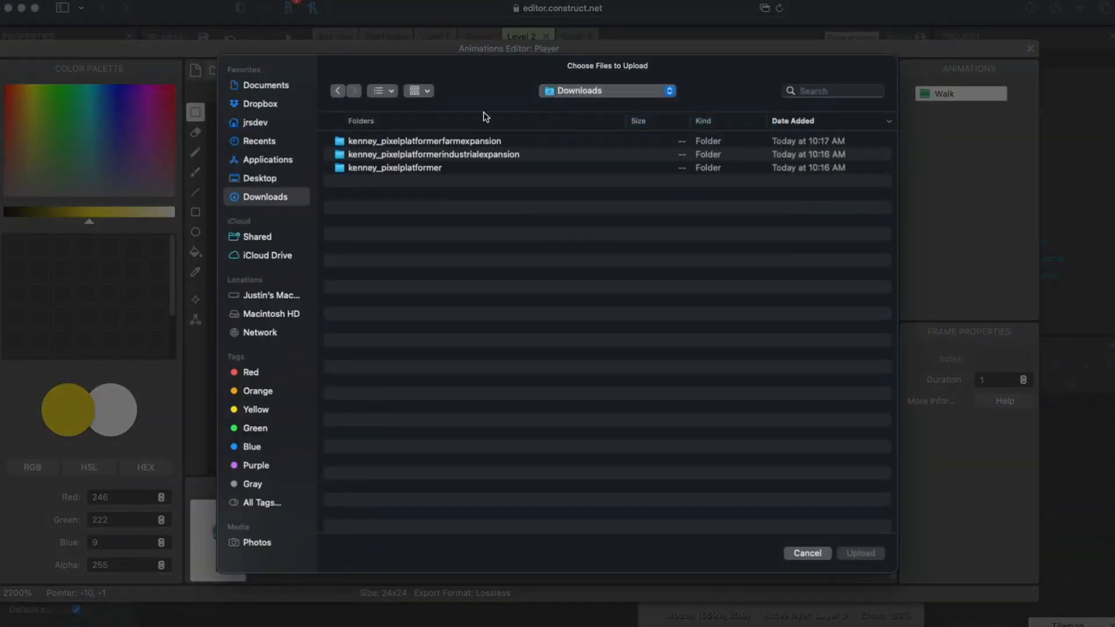
double_click(390, 168)
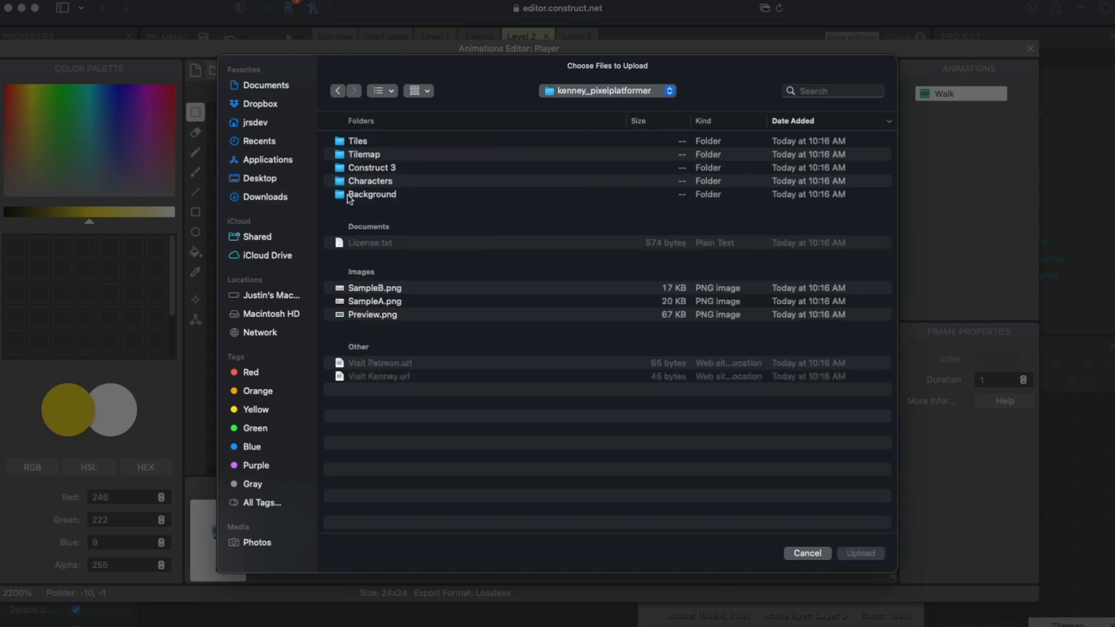
double_click(366, 182)
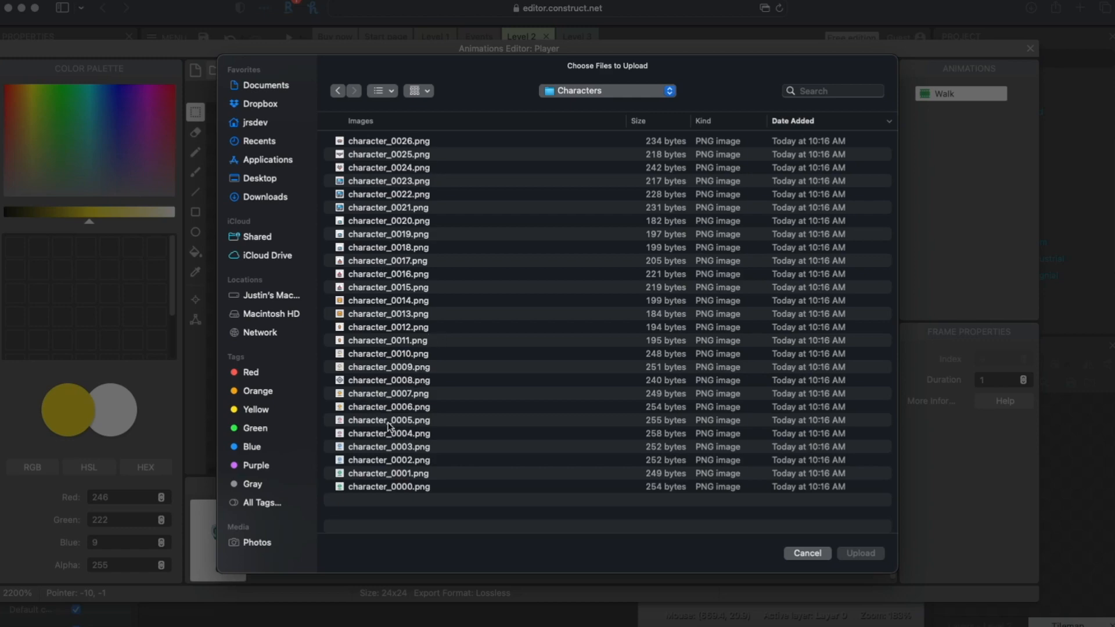
left_click(365, 408)
left_click(861, 553)
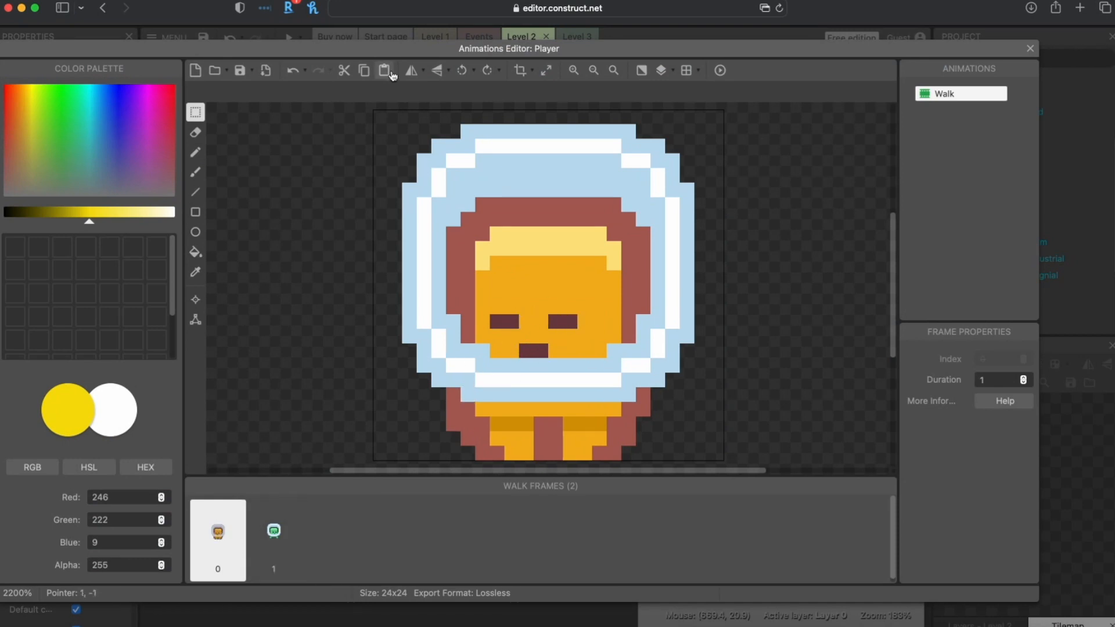
left_click(415, 76)
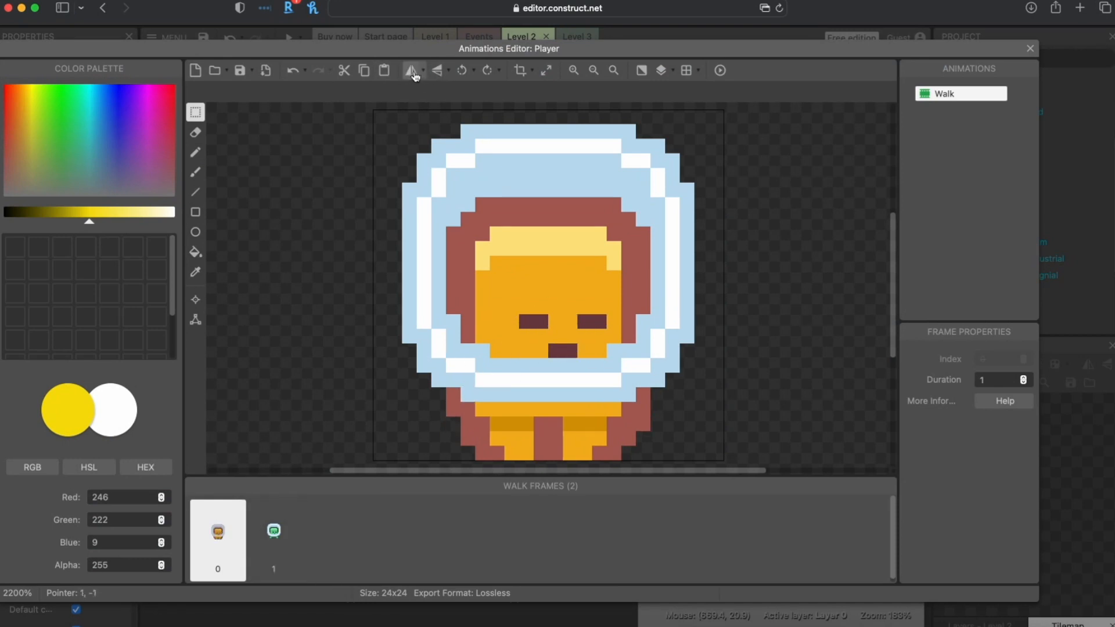
- Replace Walk frame 1 with character_0006.png and mirror the image horizontally
left_click(264, 550)
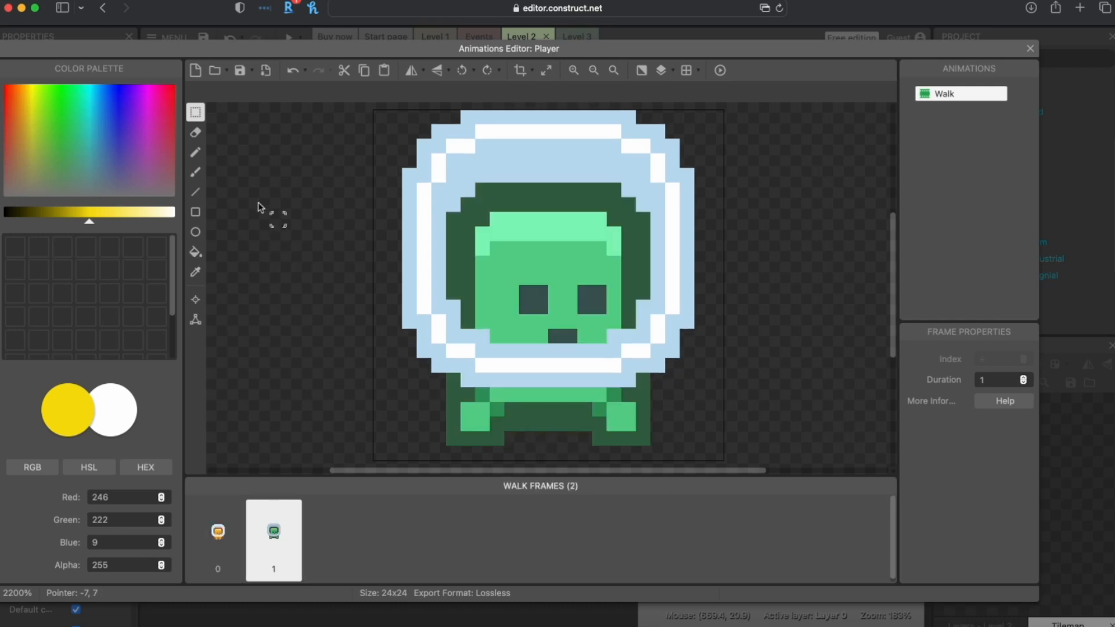
left_click(214, 70)
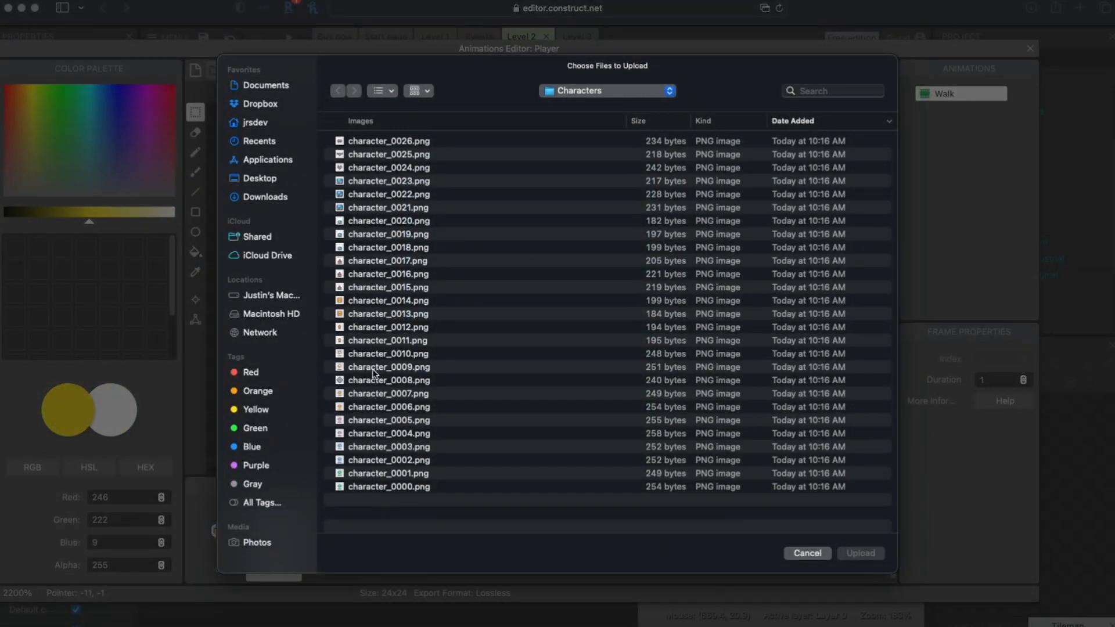
left_click(387, 410)
left_click(860, 551)
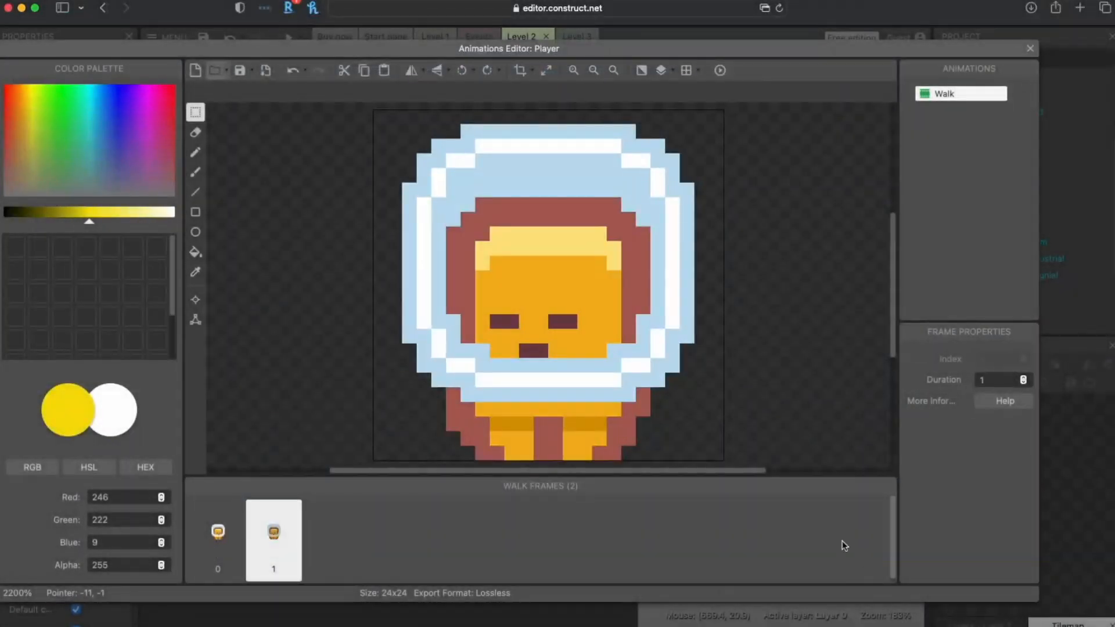
left_click(412, 72)
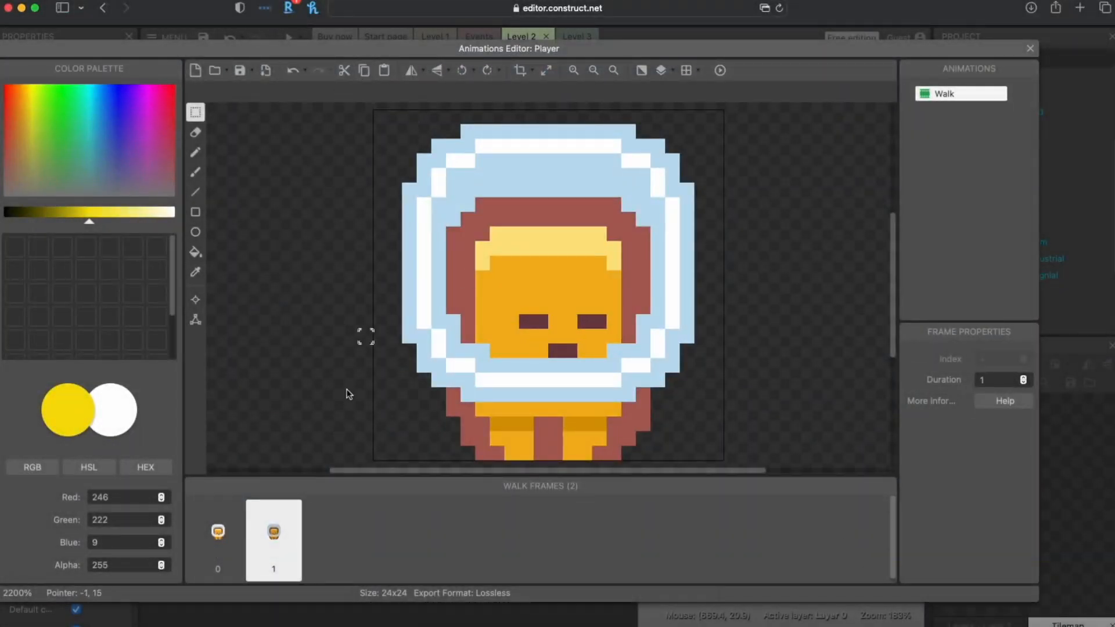
- Check the collision polygon on the replaced Walk frames
left_click(247, 541)
left_click(264, 541)
left_click(195, 320)
left_click_drag(235, 528, 267, 543)
left_click(266, 543)
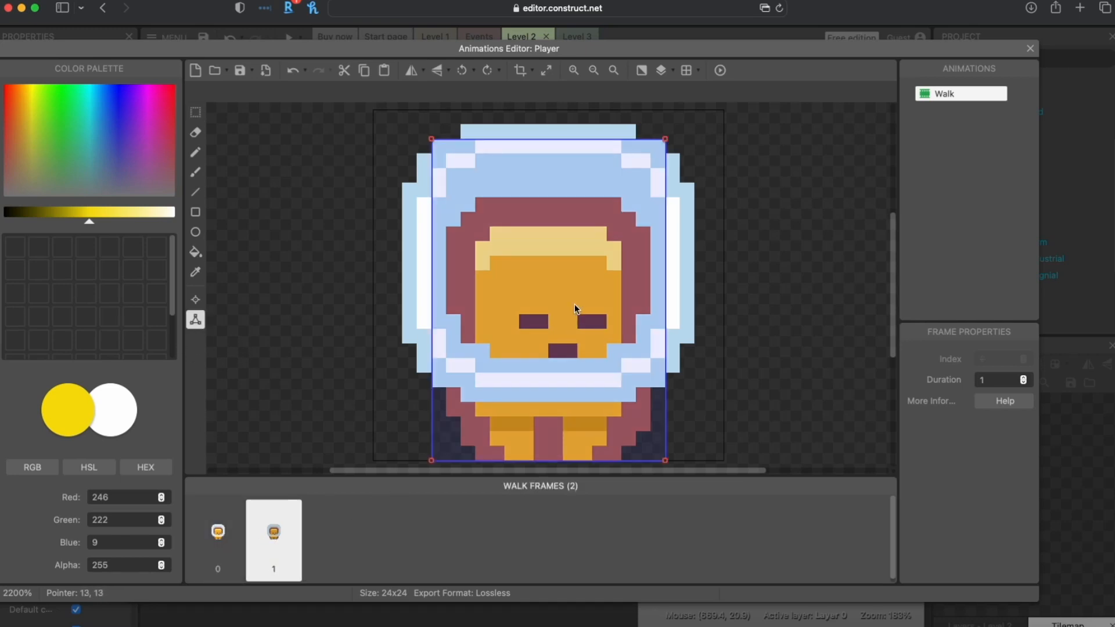
- Compare the origin point across both Walk frames, recheck frame 1's collision polygon, and close the Player's animation editor
left_click(216, 560)
left_click(196, 300)
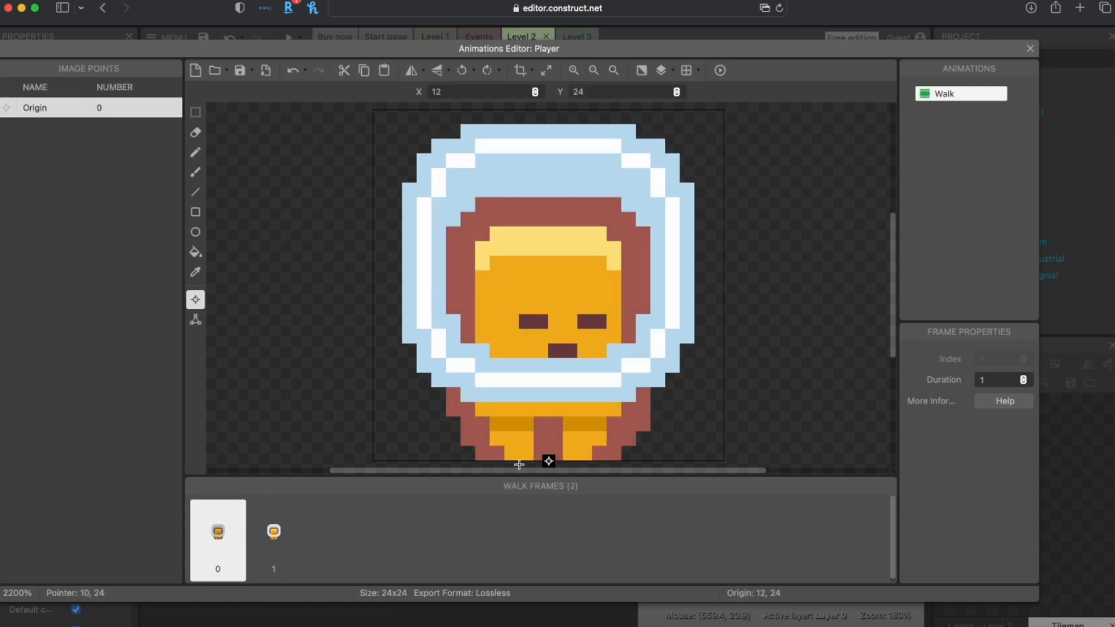
left_click(277, 532)
left_click(223, 542)
left_click(259, 546)
left_click(225, 544)
left_click(267, 543)
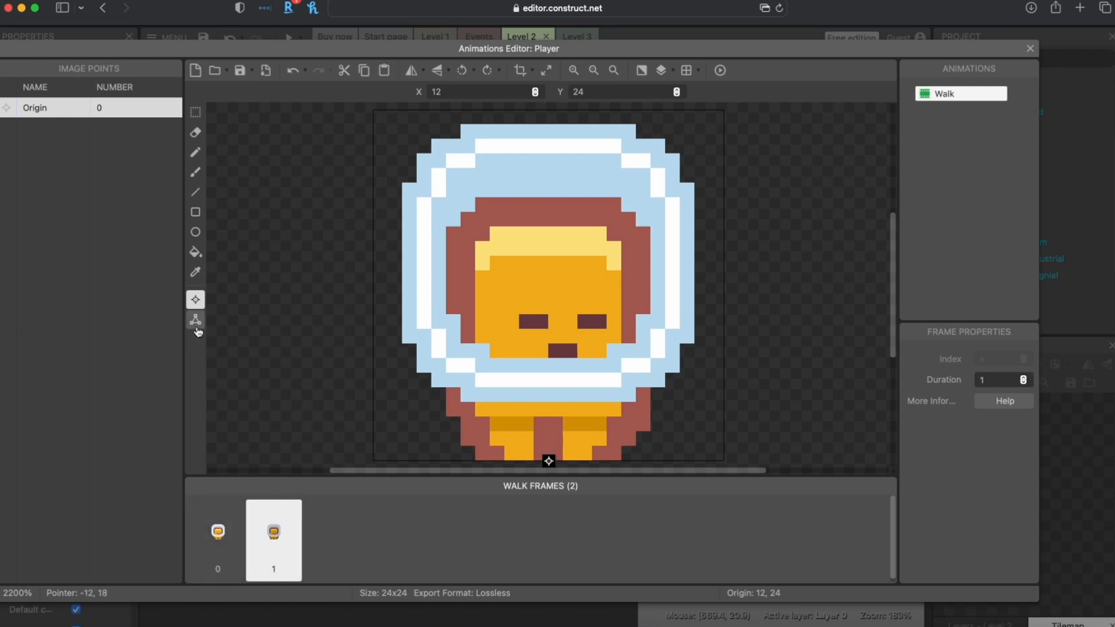
left_click(196, 320)
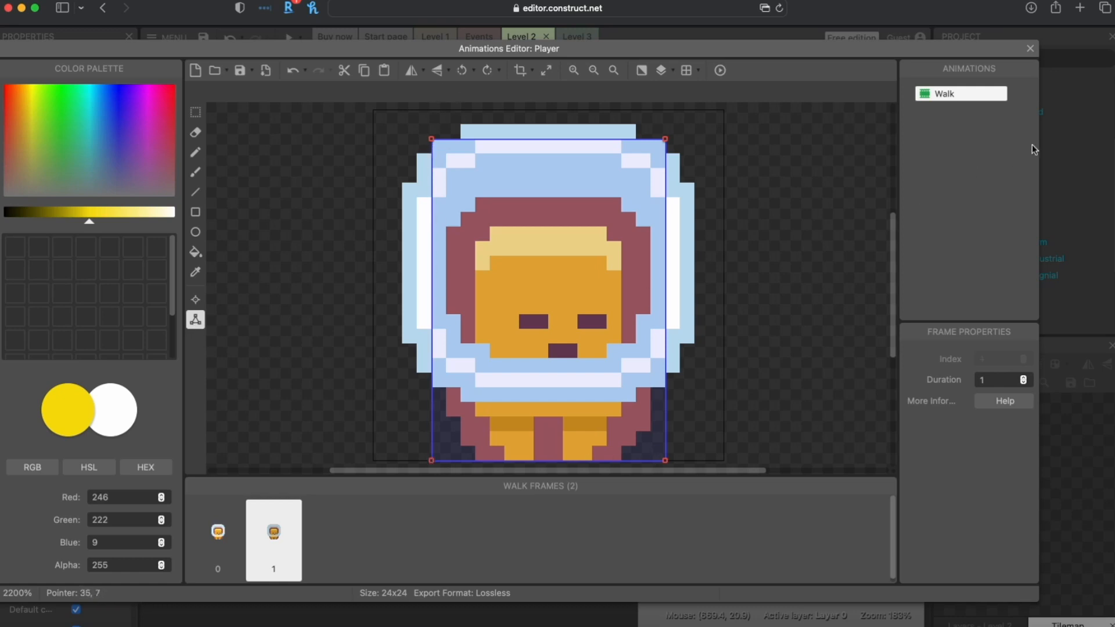
left_click(1030, 48)
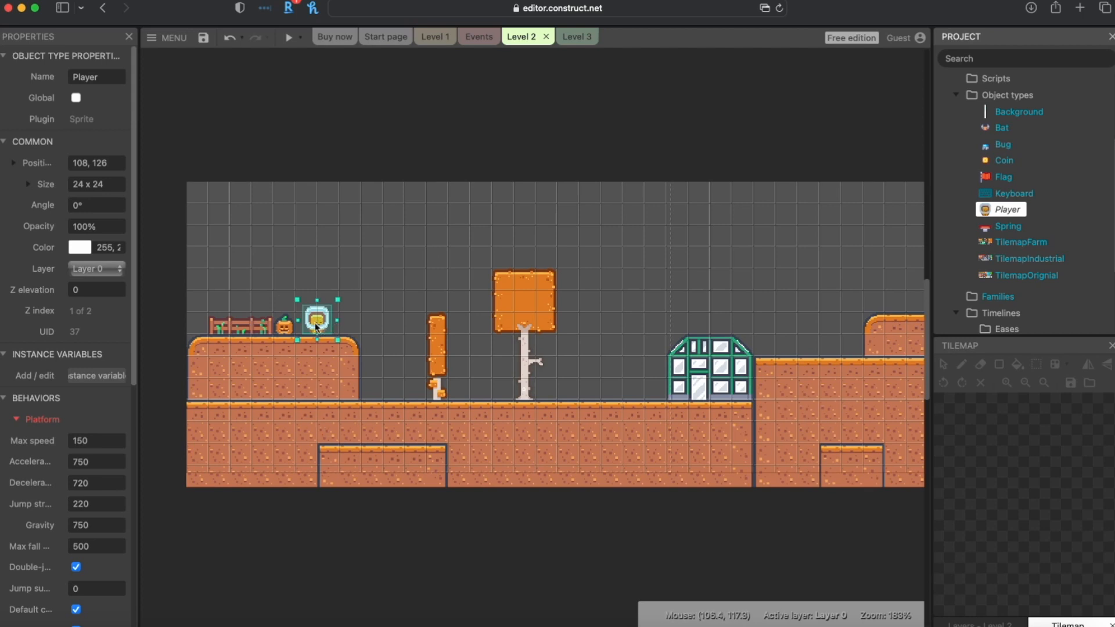
- Review the Player's properties and select the farm tilemap in Level 2 to inspect its behaviors
scroll(43, 432, "down", 8)
scroll(43, 432, "up", 8)
left_click(281, 463)
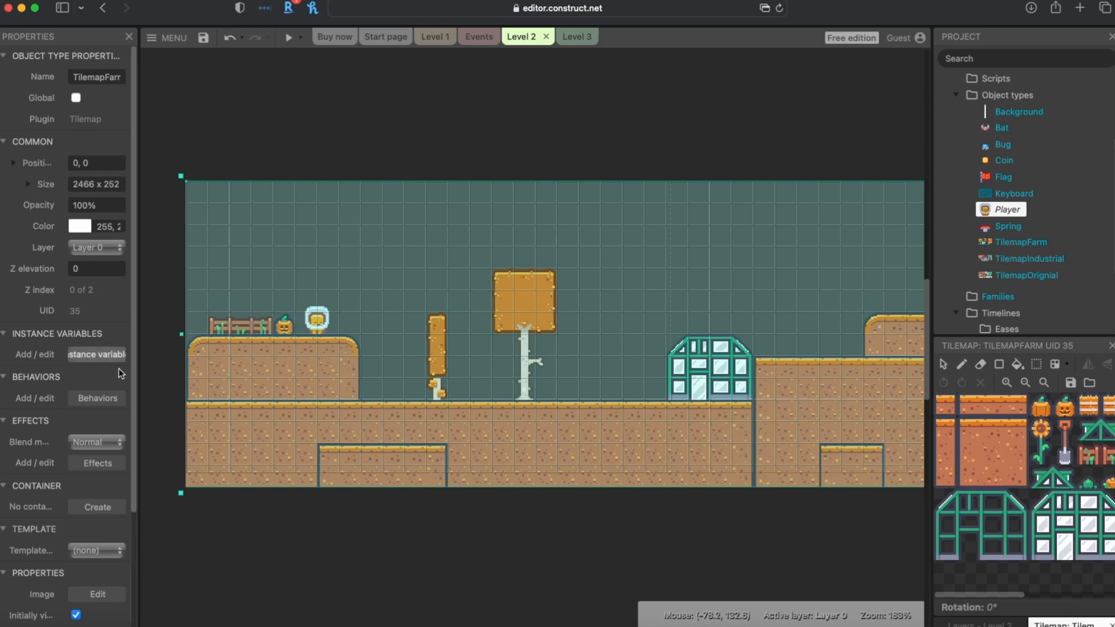
- Preview Level 2 in an enlarged, repositioned window to test the Player on the tilemap, and close the preview
left_click(288, 38)
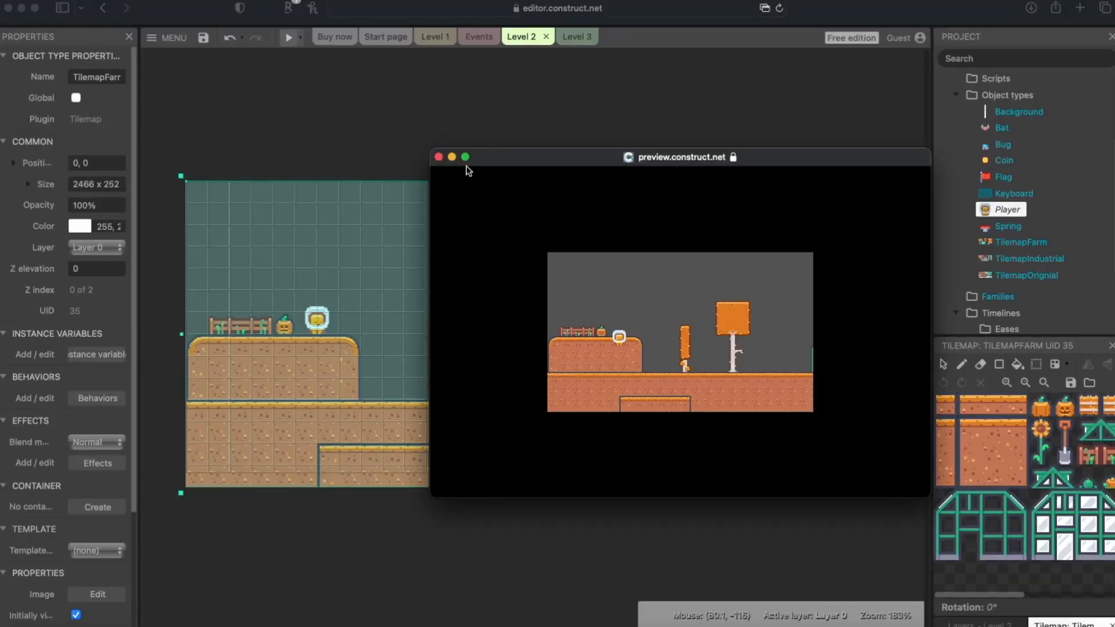
left_click_drag(572, 153, 488, 124)
left_click_drag(346, 169, 259, 167)
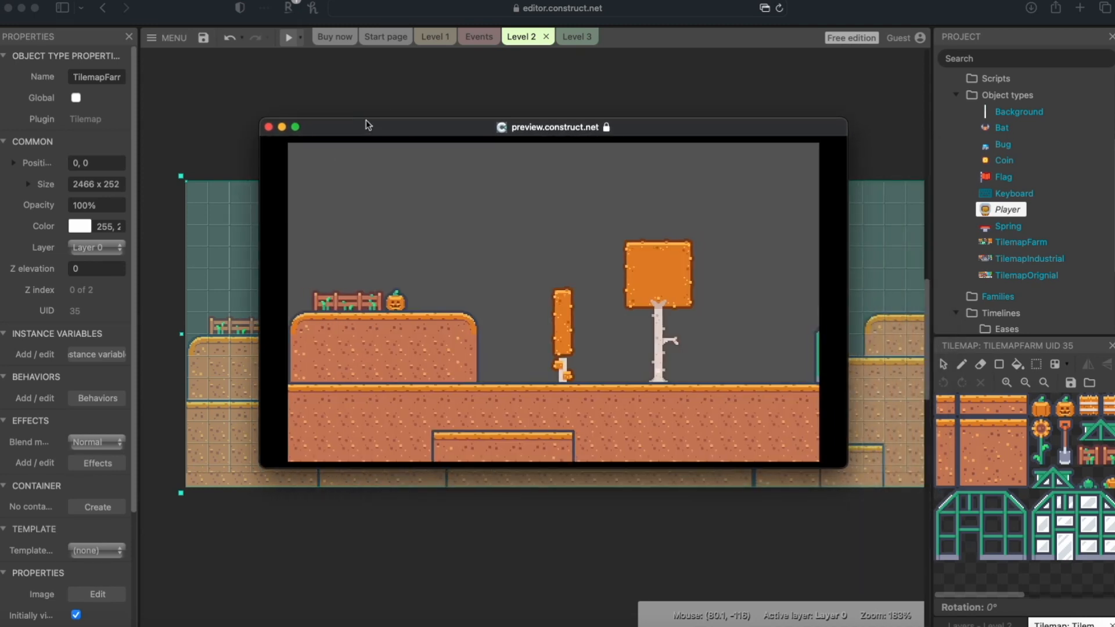
left_click_drag(366, 119, 368, 25)
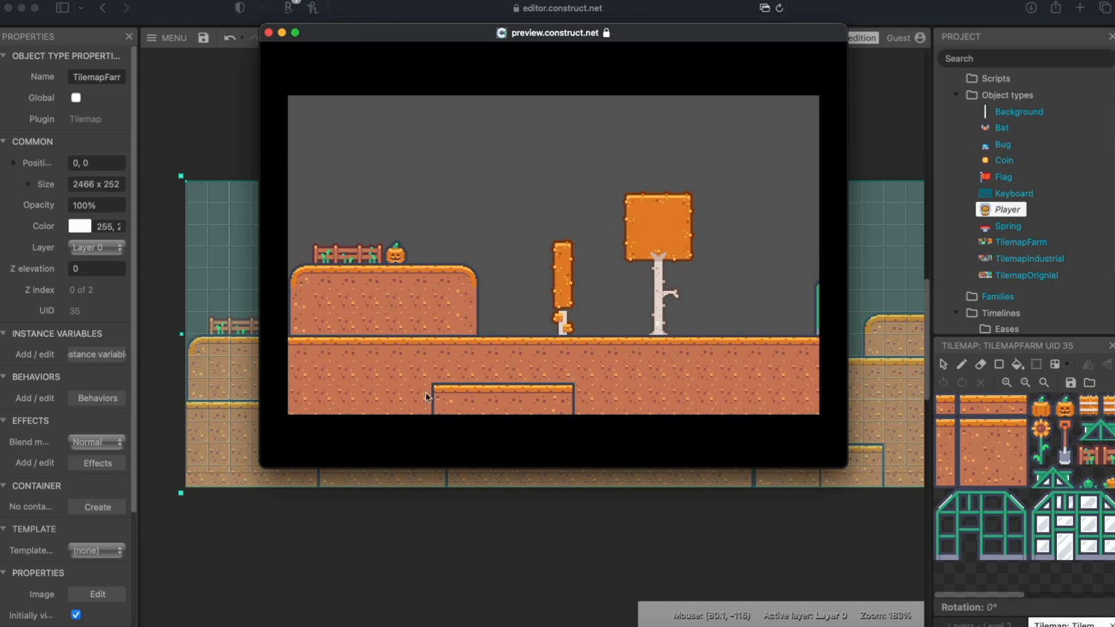
left_click(268, 32)
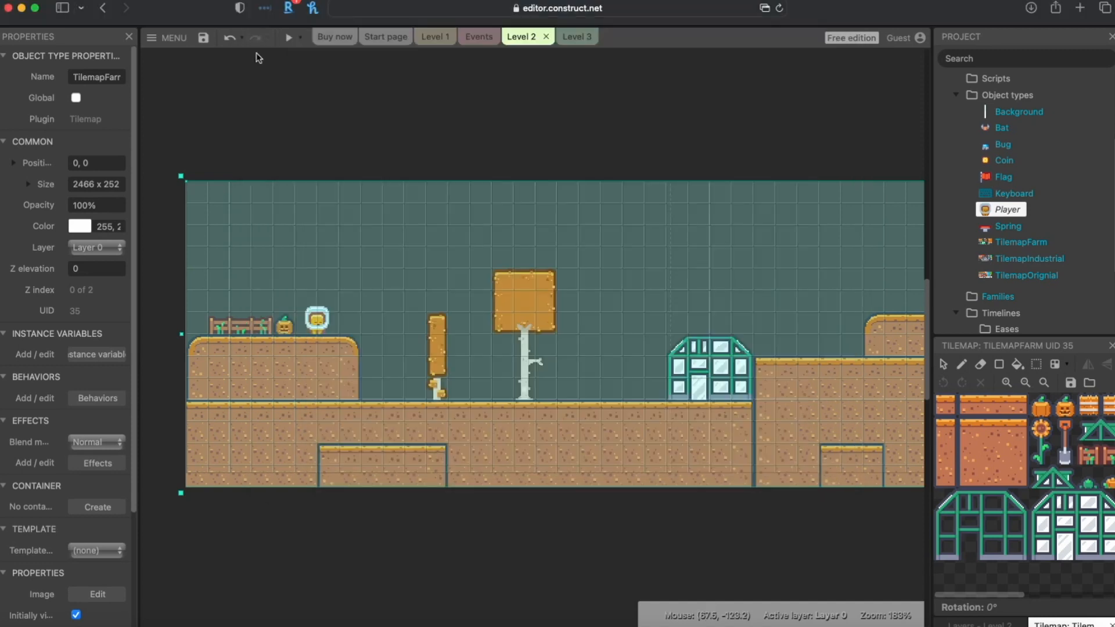
- Add the Solid behavior to the TilemapFarm object
left_click(99, 398)
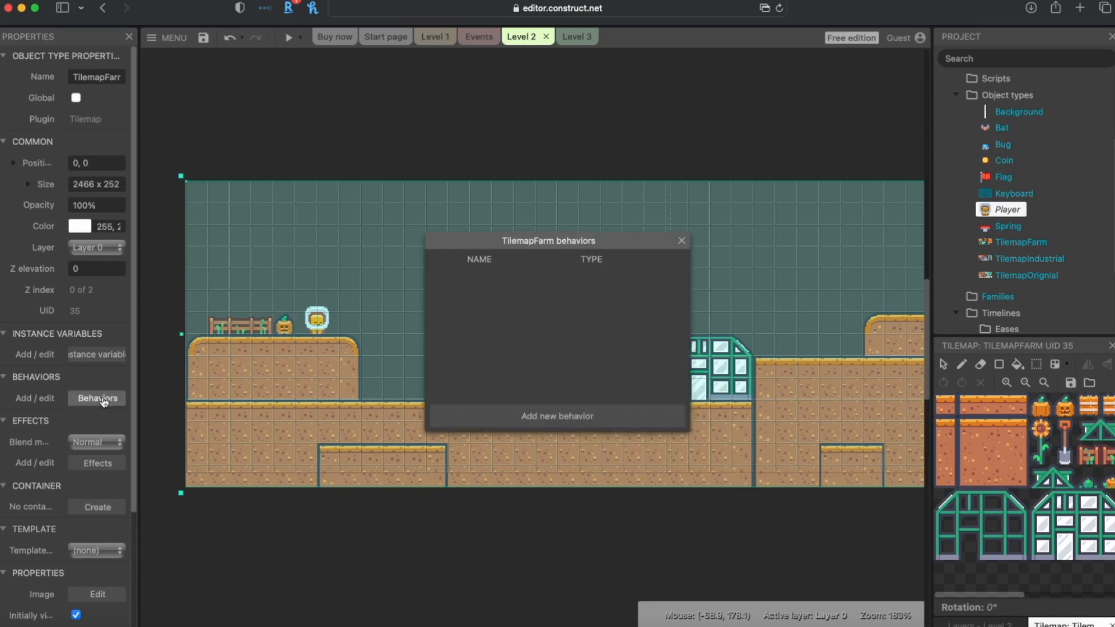
left_click(554, 419)
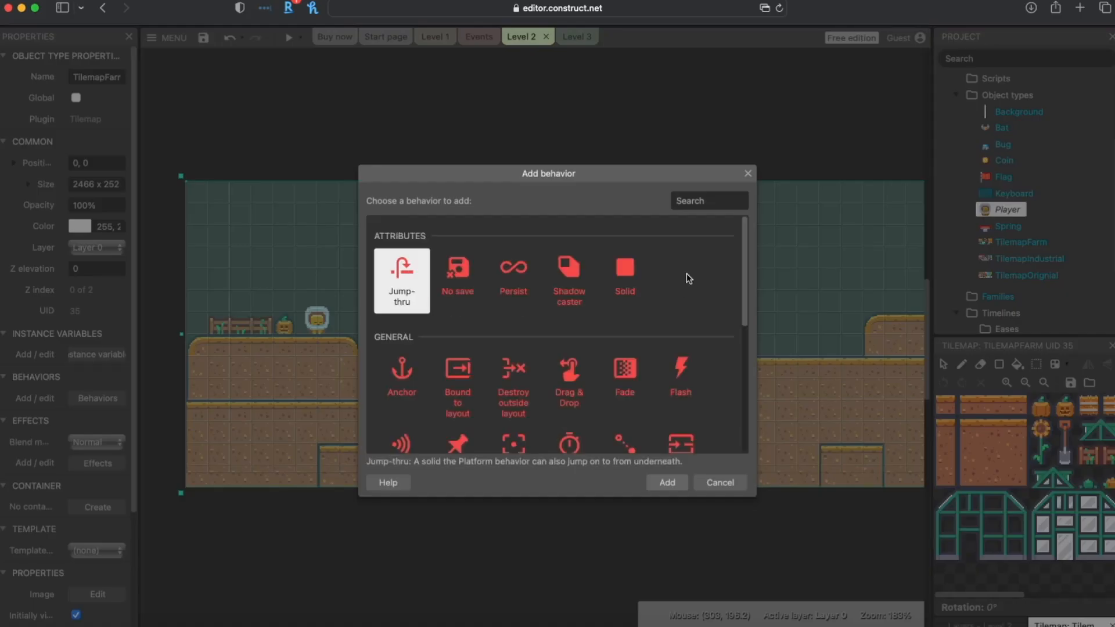
left_click(626, 272)
left_click(667, 482)
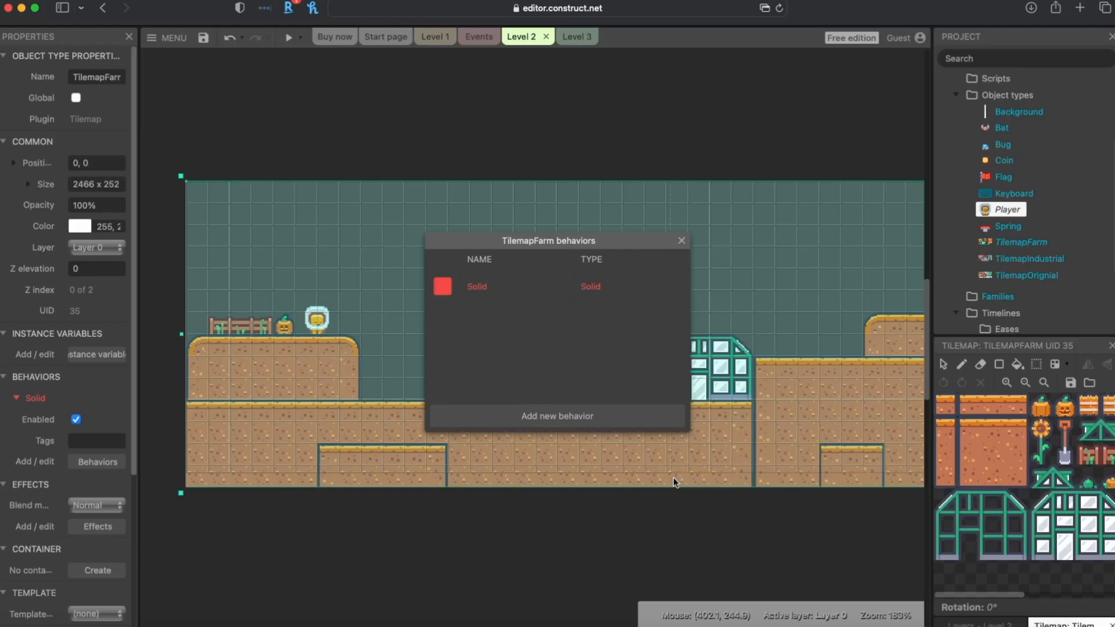
left_click(681, 240)
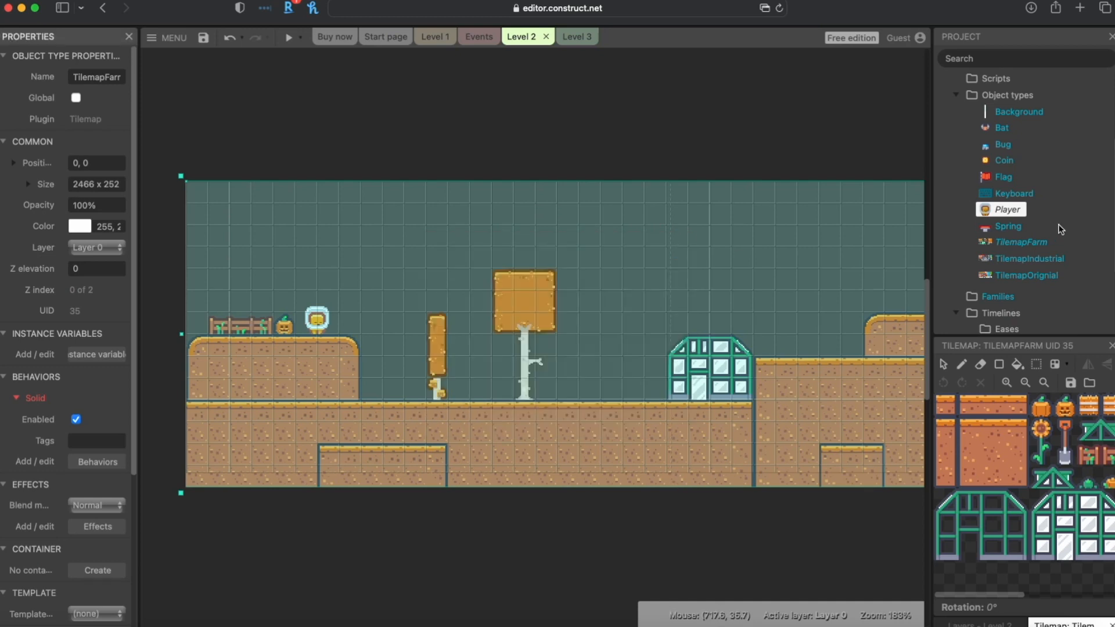
- Add the Solid behavior to the TilemapIndustrial object type
left_click(987, 259)
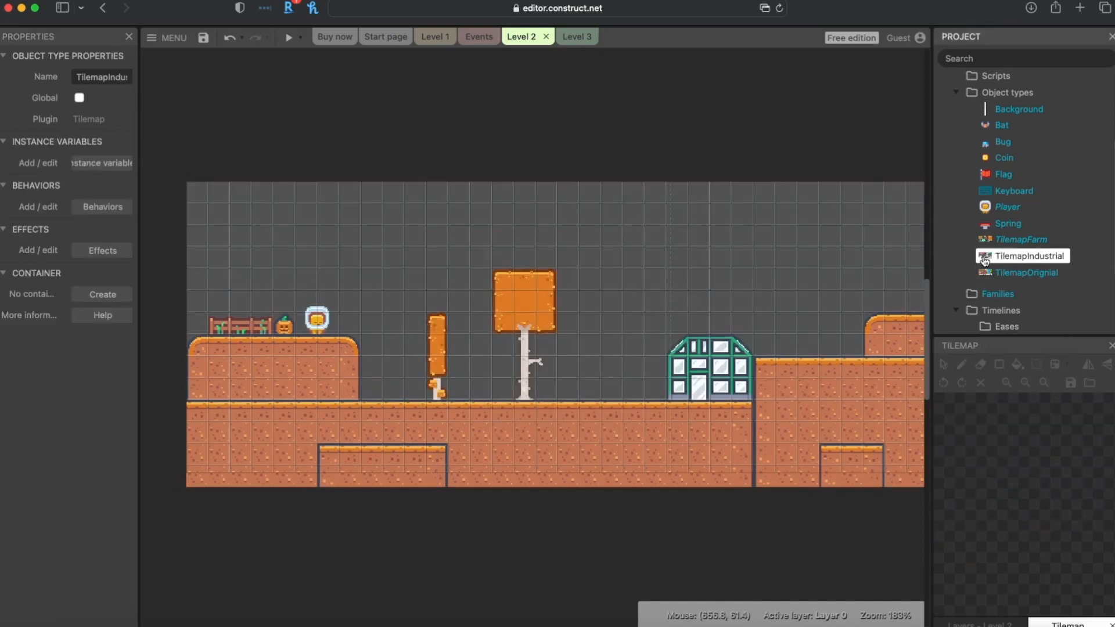
left_click(103, 206)
left_click(553, 416)
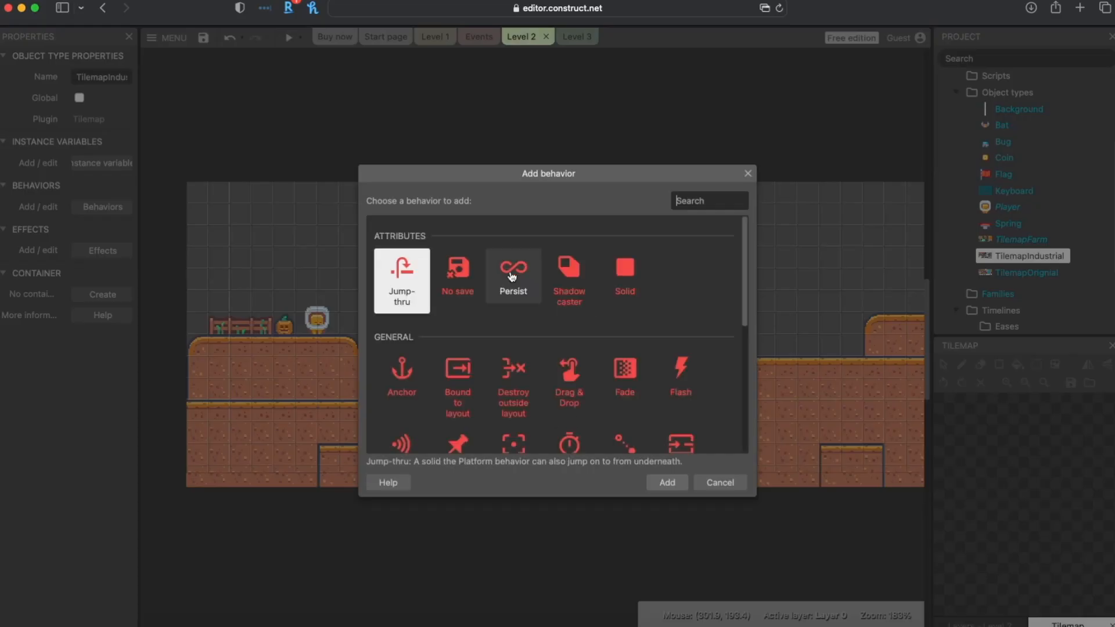
left_click(628, 256)
left_click(669, 484)
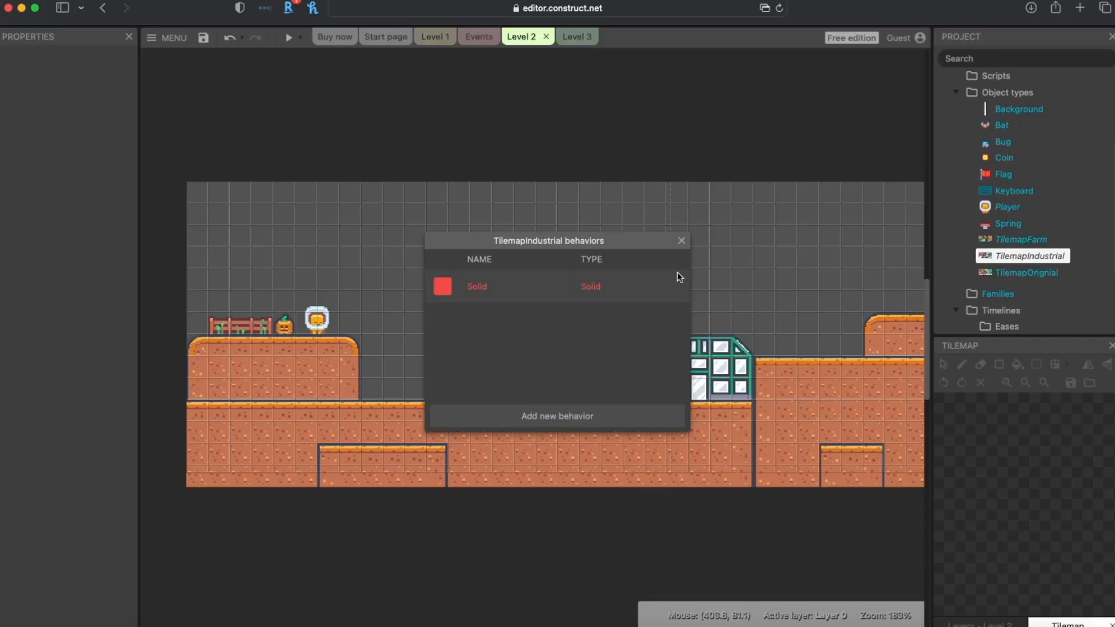
left_click(681, 240)
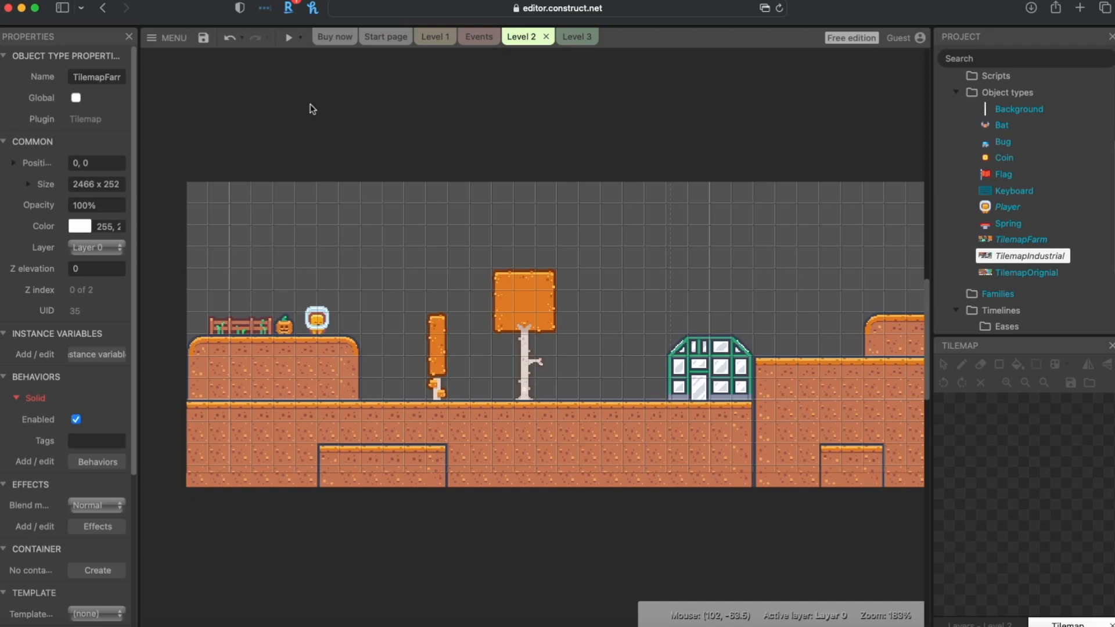
- Save the project and start a preview of Level 2 in an enlarged window
left_click(204, 38)
left_click_drag(139, 117, 159, 115)
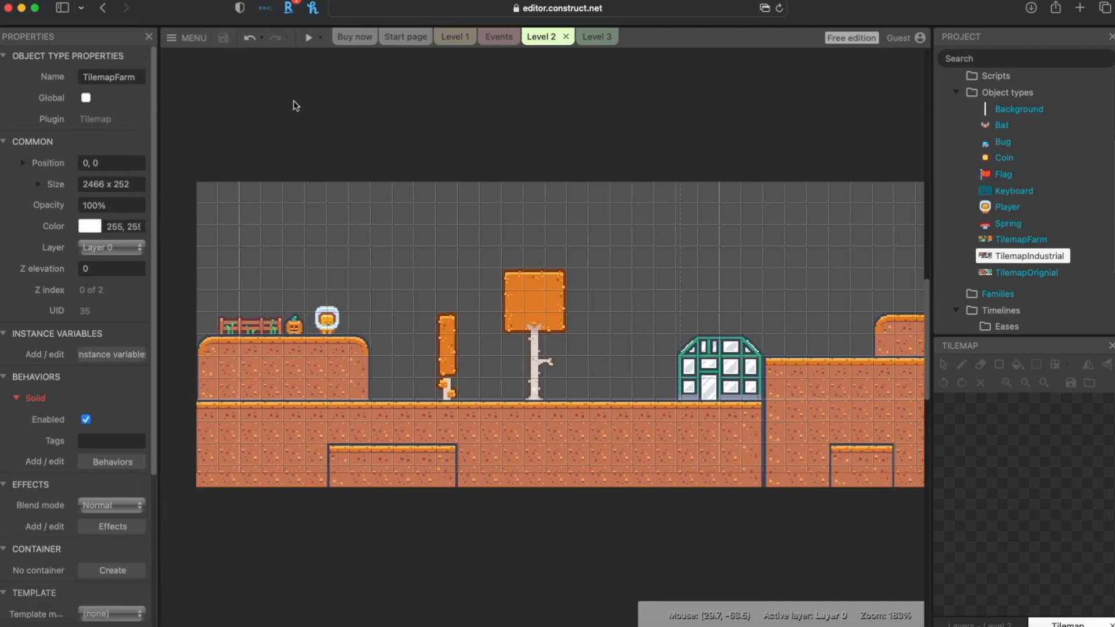
left_click(308, 37)
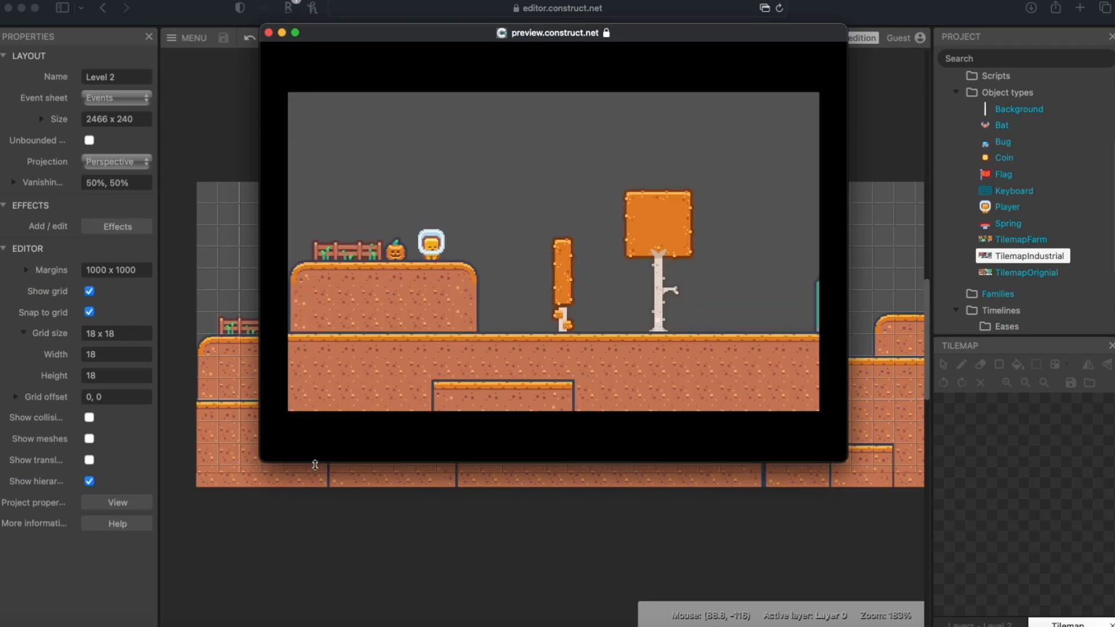
left_click_drag(261, 460, 76, 618)
- Test the Player walking and jumping against the solid farm tilemap in the Level 2 preview, and close the preview
key("Right")
key("Left")
key("Right")
key("Left")
key("Right")
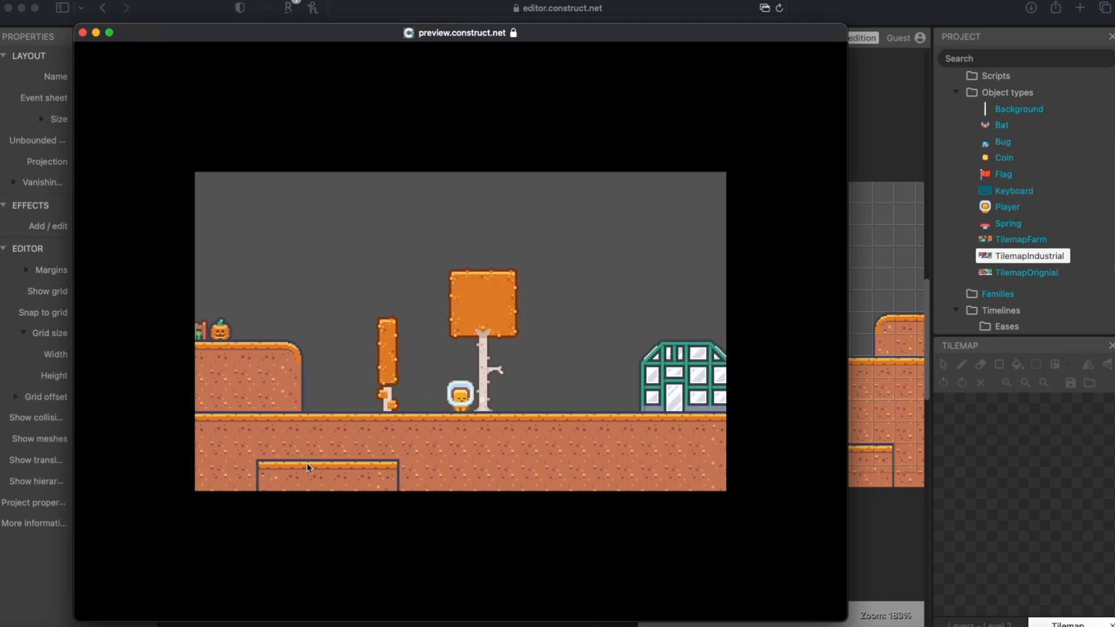
key("Left")
key("Up")
key("Right")
key("Up")
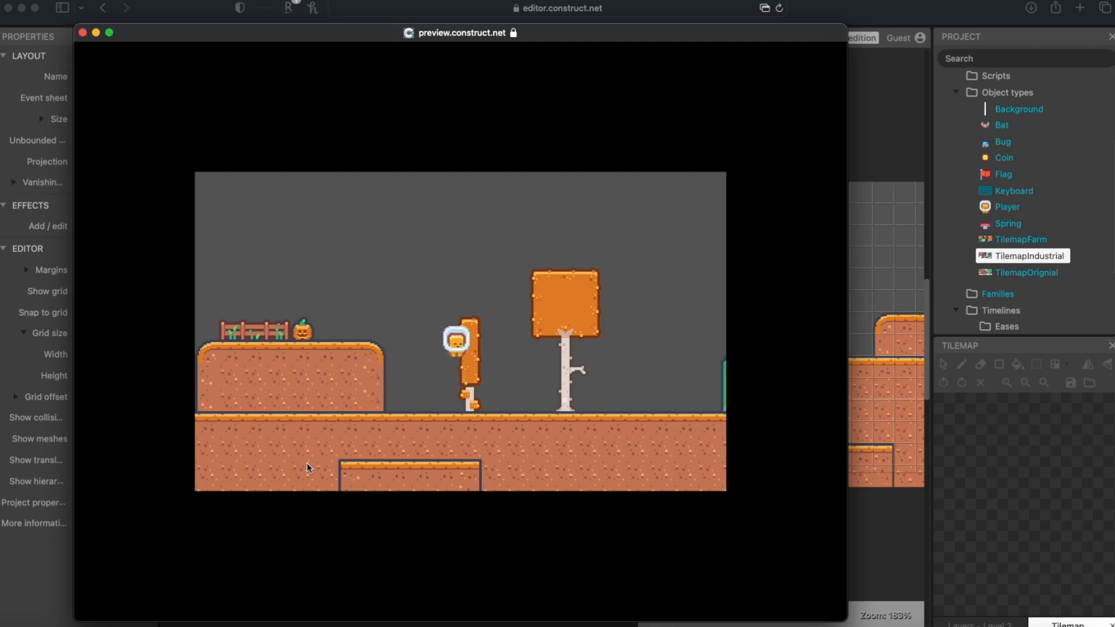
key("Left")
key("Up")
key("Right")
key("Left")
key("Right")
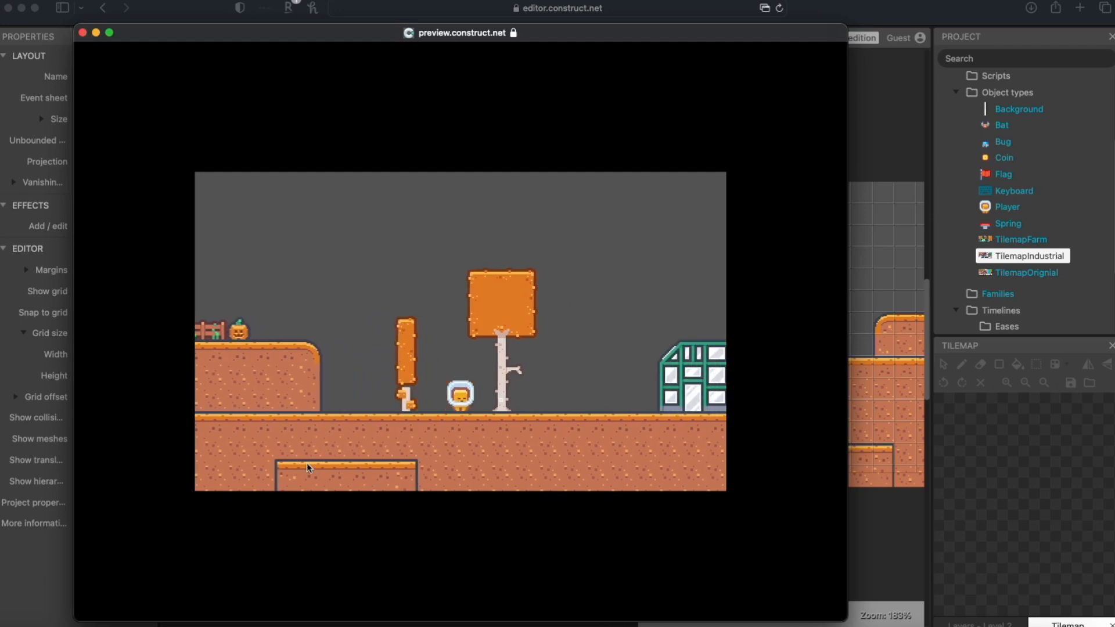
key("Left")
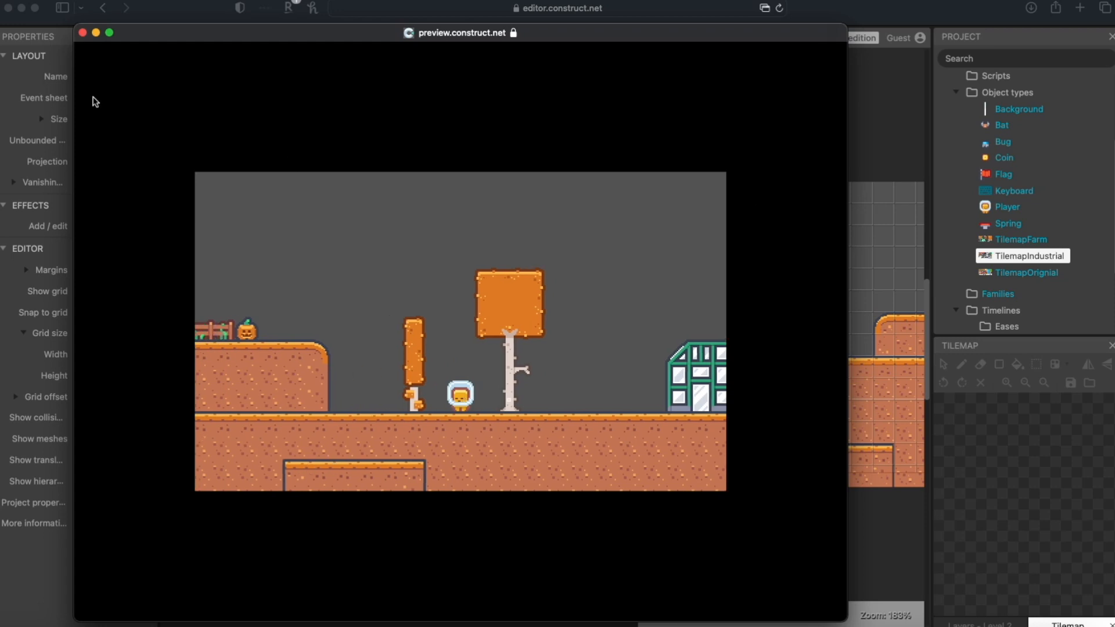
left_click(83, 33)
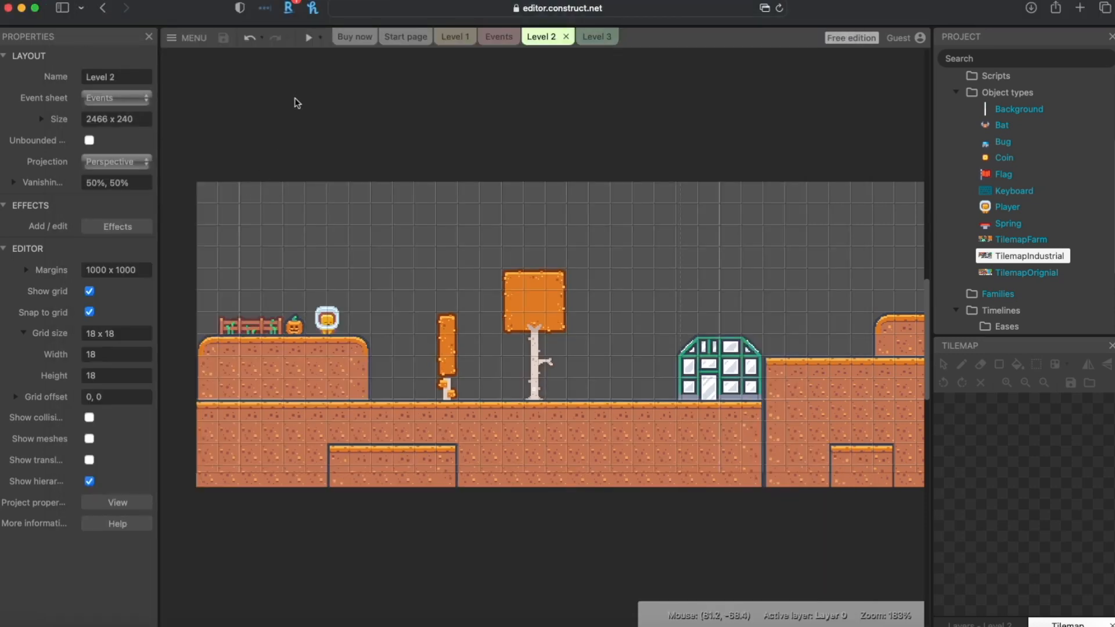
- Review the Player's properties, the event sheet assigned to Level 2, and the Player animation events in the Events sheet
left_click(1006, 207)
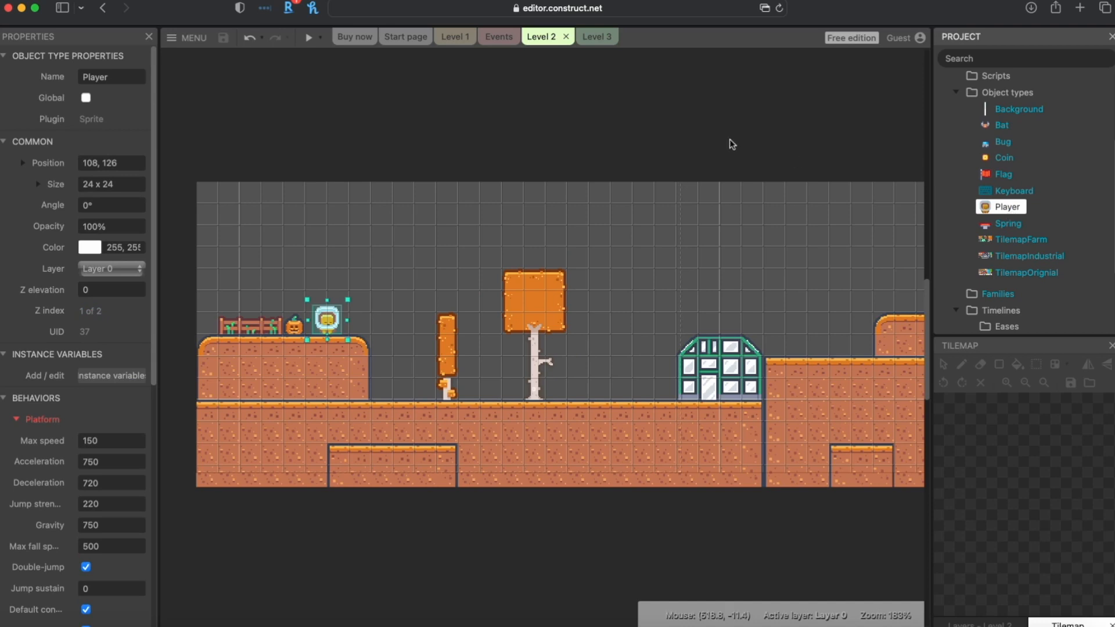
left_click(683, 138)
left_click(103, 99)
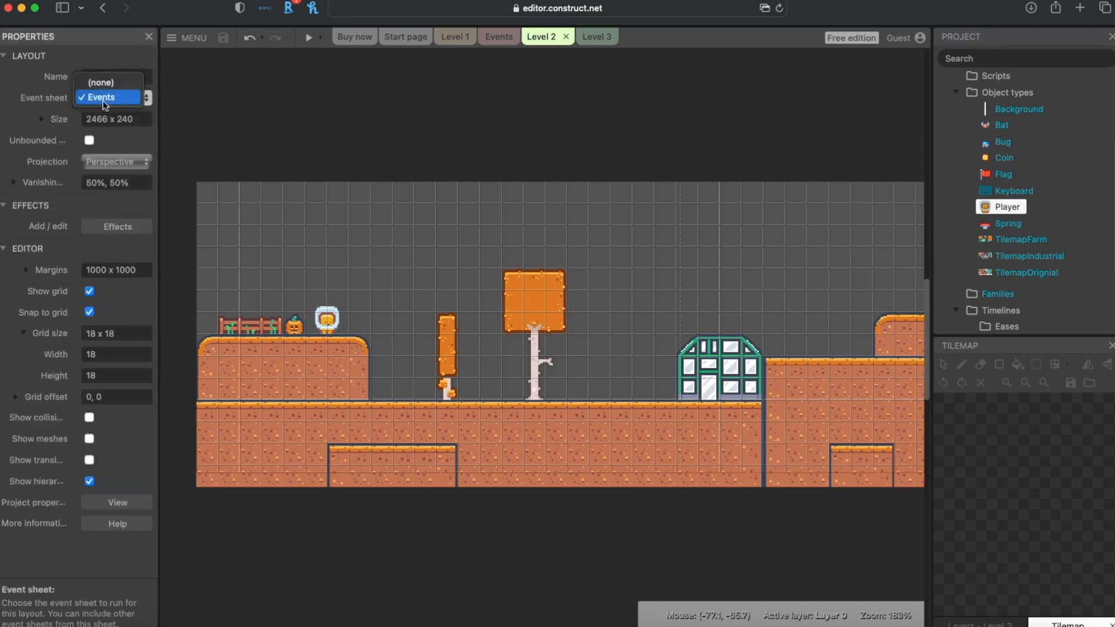
left_click(103, 97)
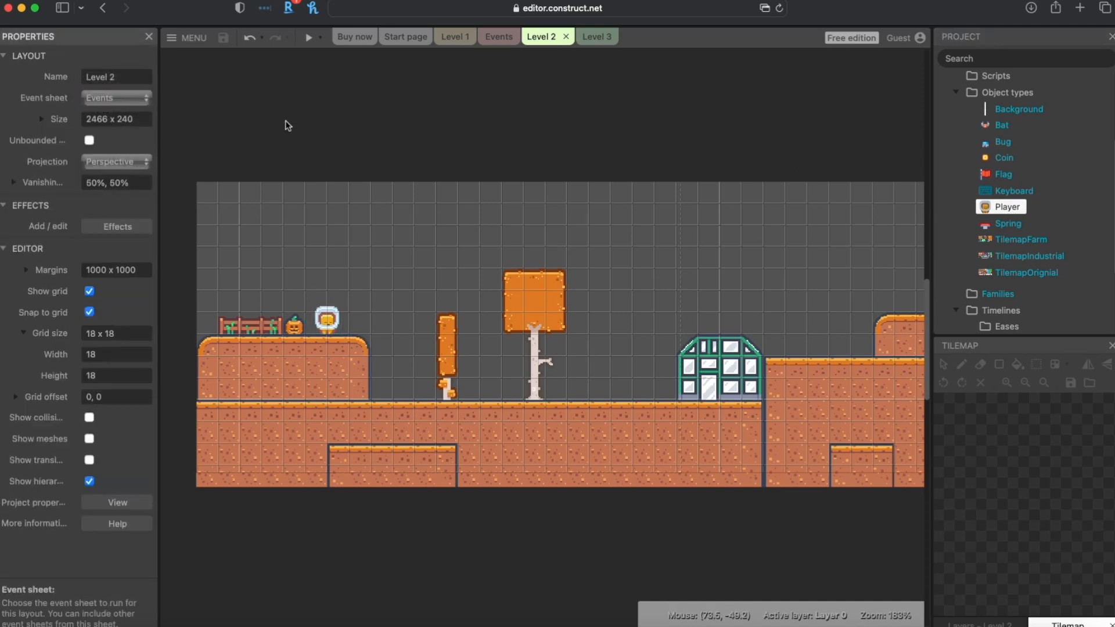
left_click(326, 318)
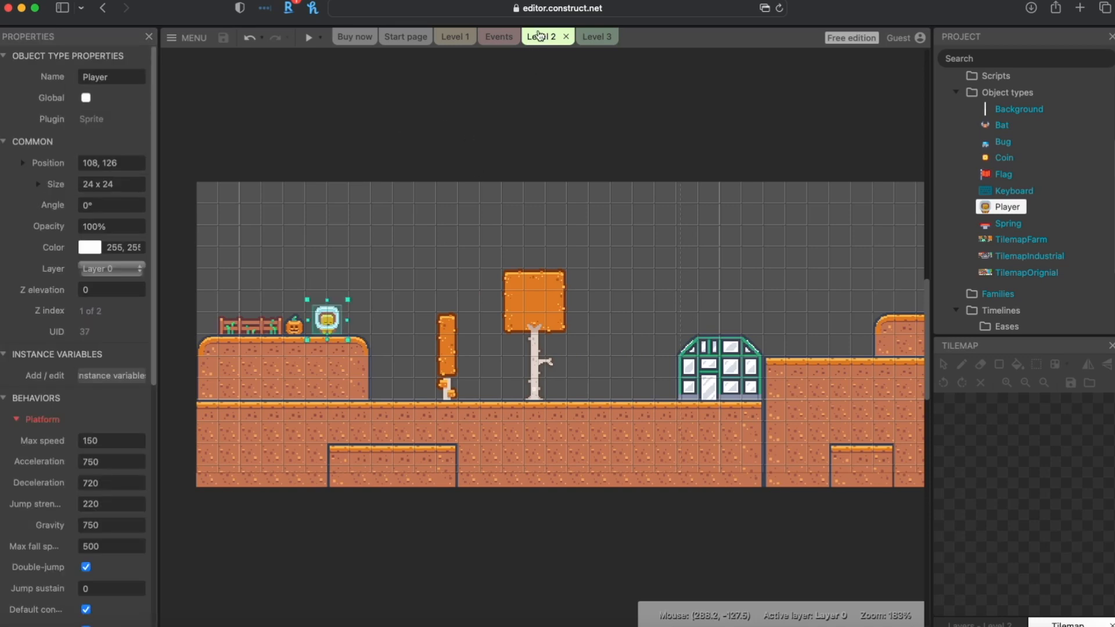
left_click(491, 40)
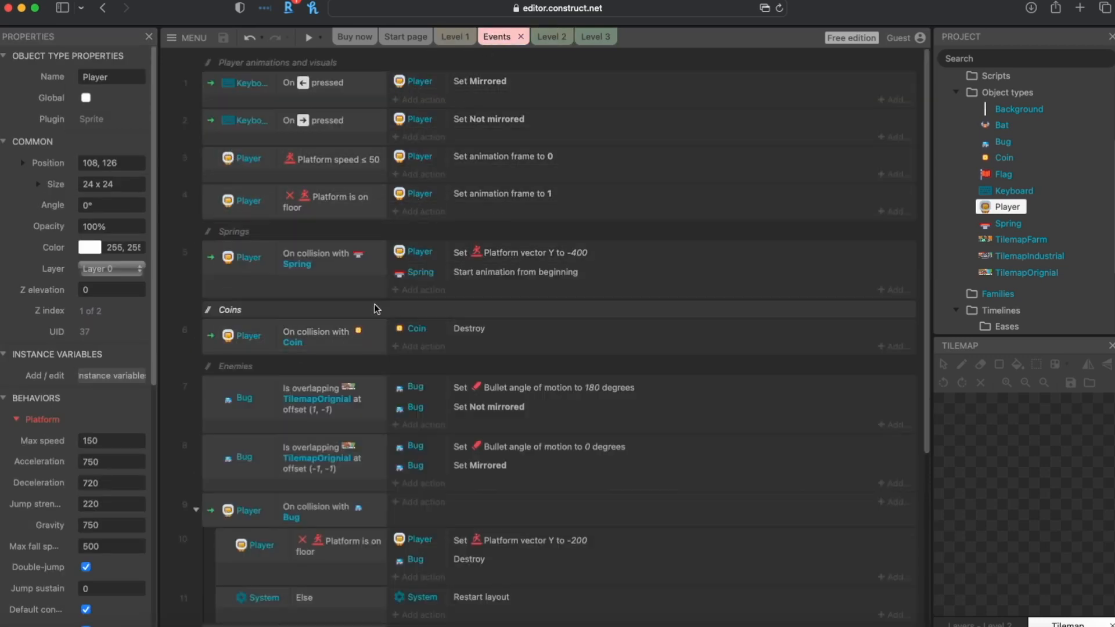
- Preview Level 1 to compare how the Player walks and jumps there, and close the preview
left_click(455, 36)
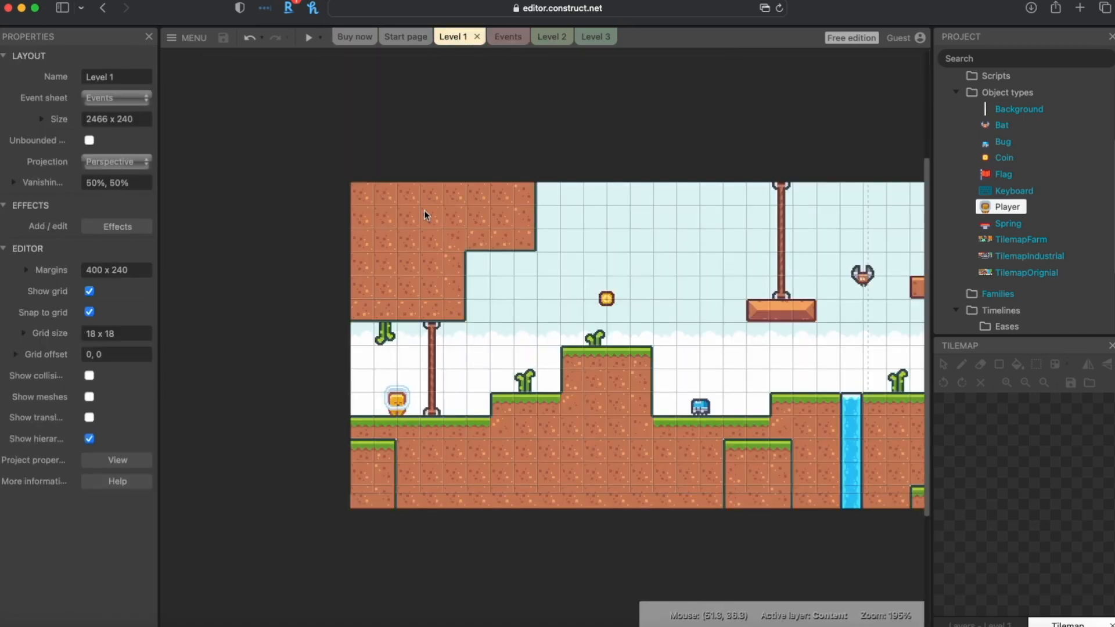
left_click(308, 37)
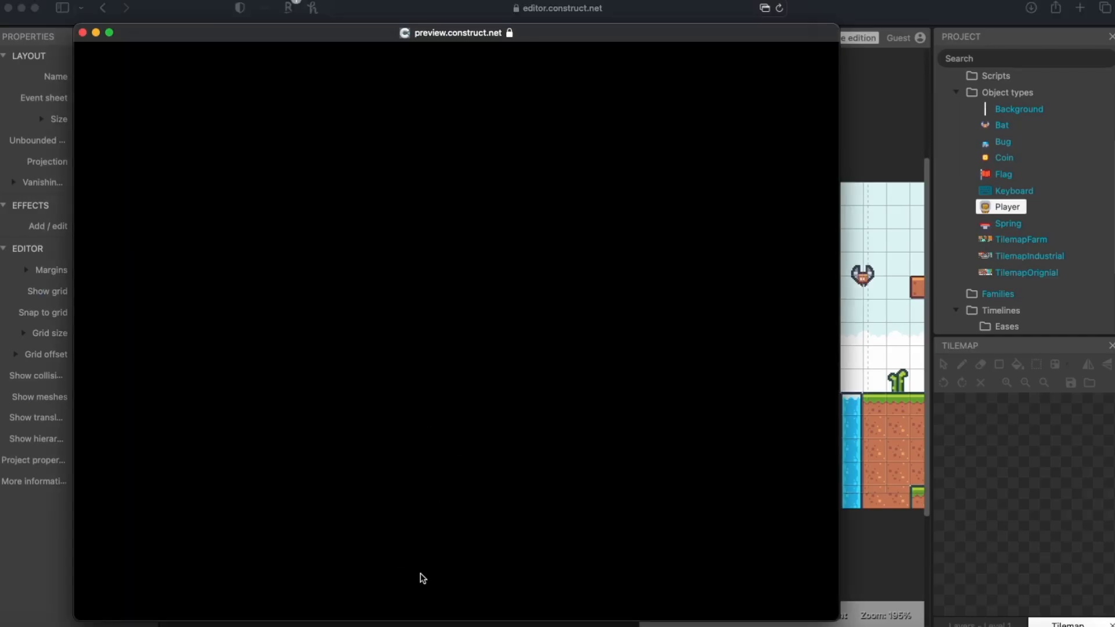
key("Right")
key("Left")
key("Up")
key("Right")
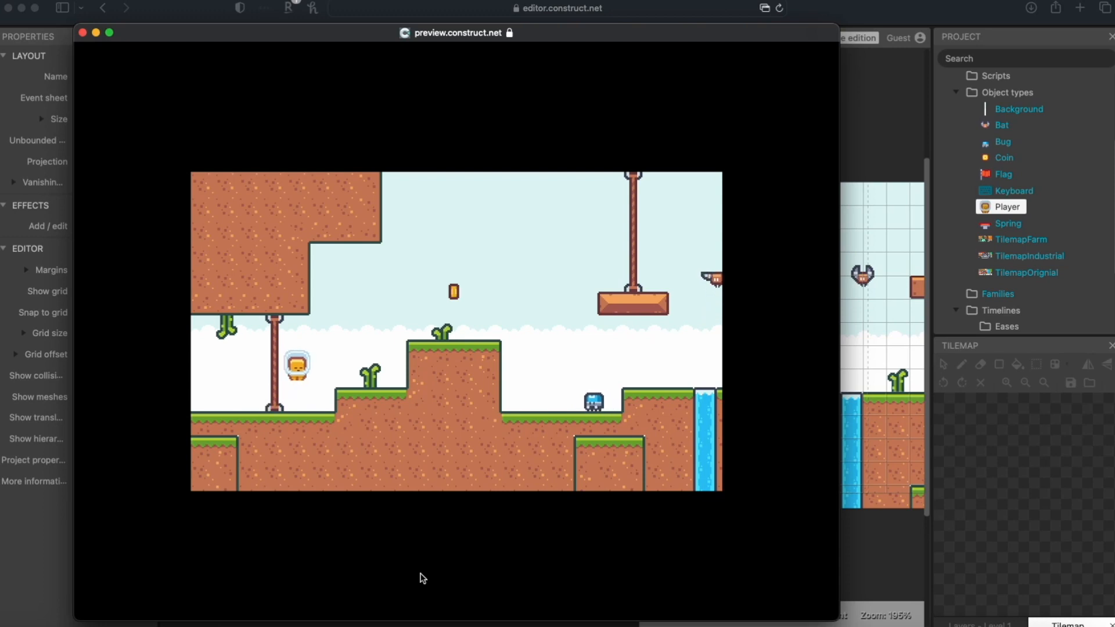
key("Up")
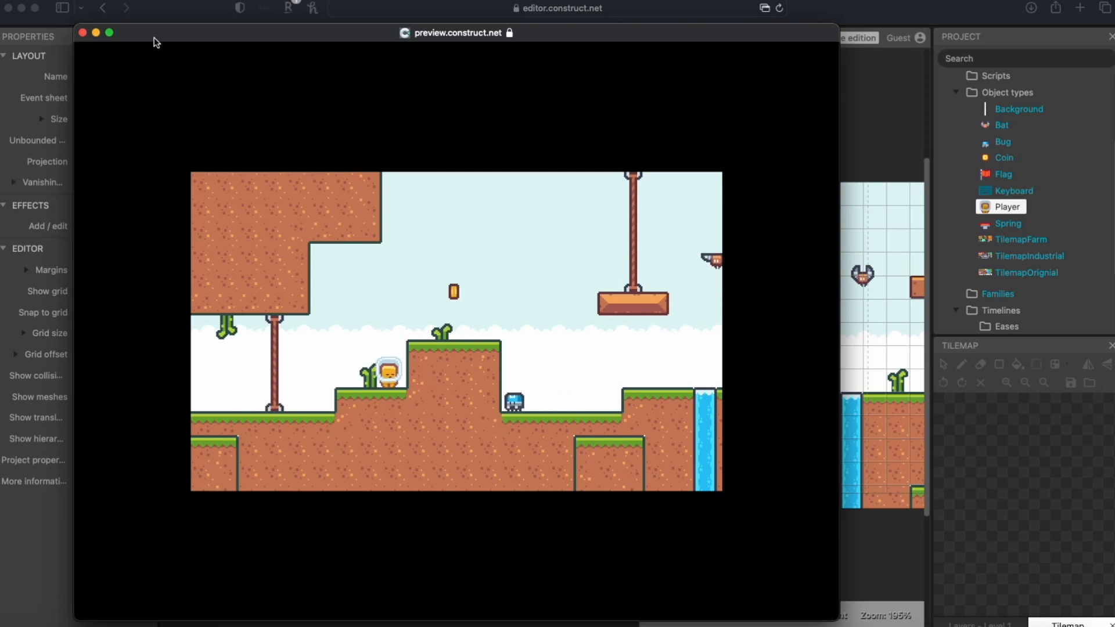
left_click(83, 33)
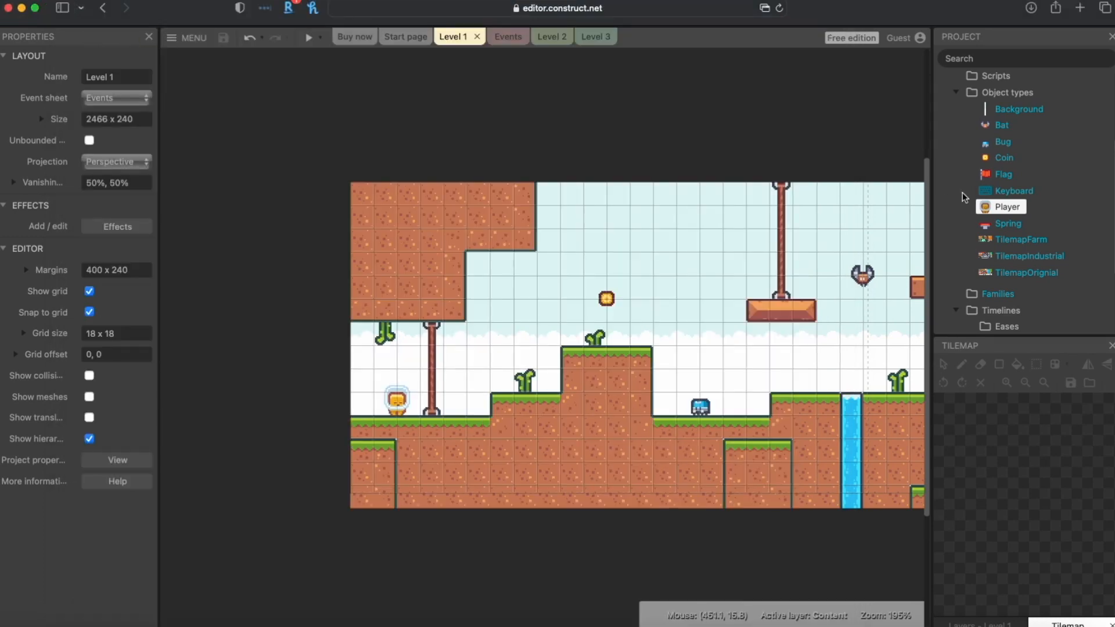
- Replace frame 1 of the Player's Walk animation with character_0007.png, mirror it horizontally, and close the animation editor
left_click(1003, 210)
double_click(1003, 211)
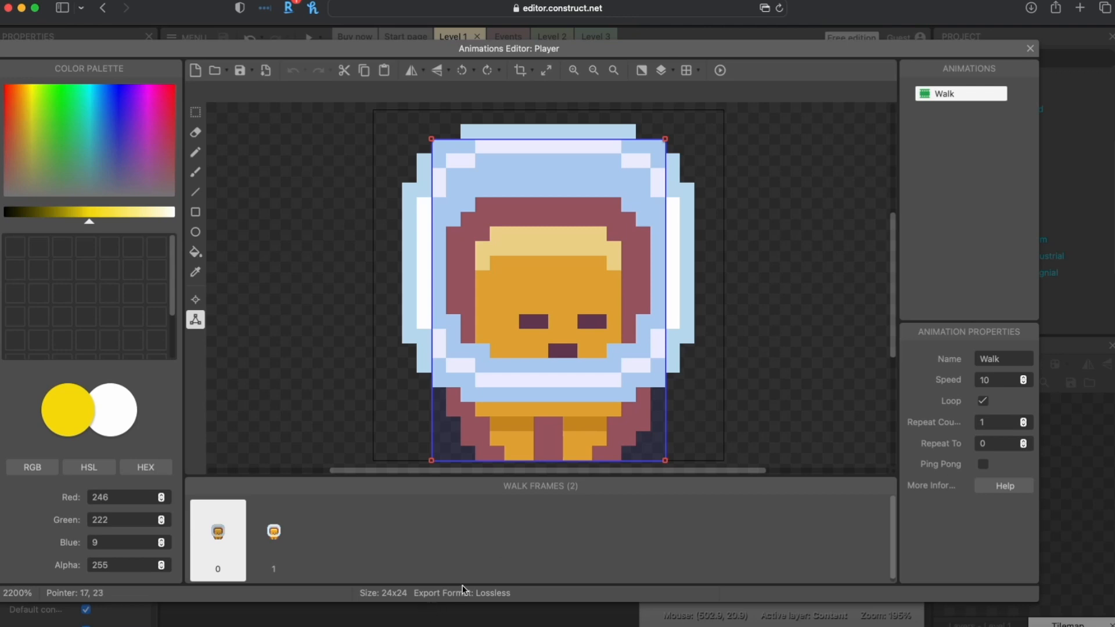
left_click(228, 547)
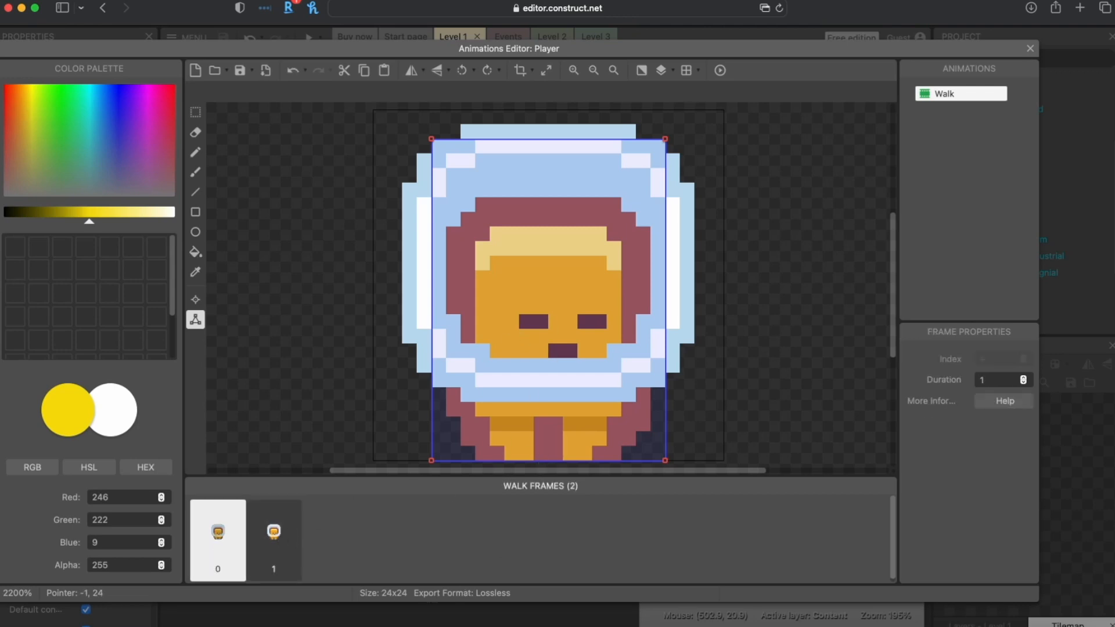
left_click(273, 540)
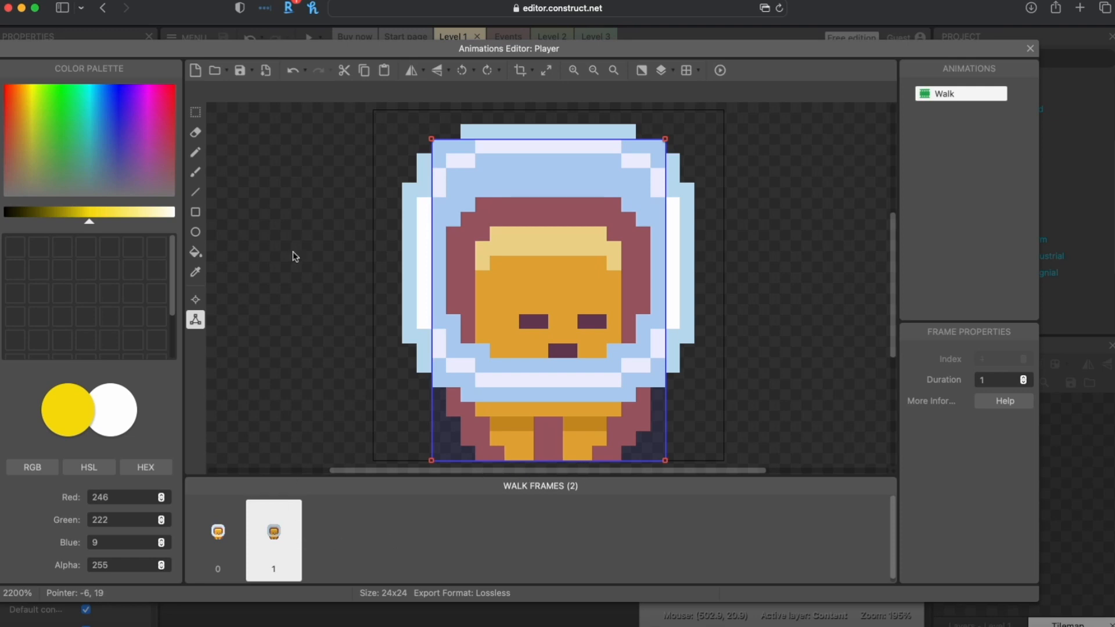
left_click(215, 71)
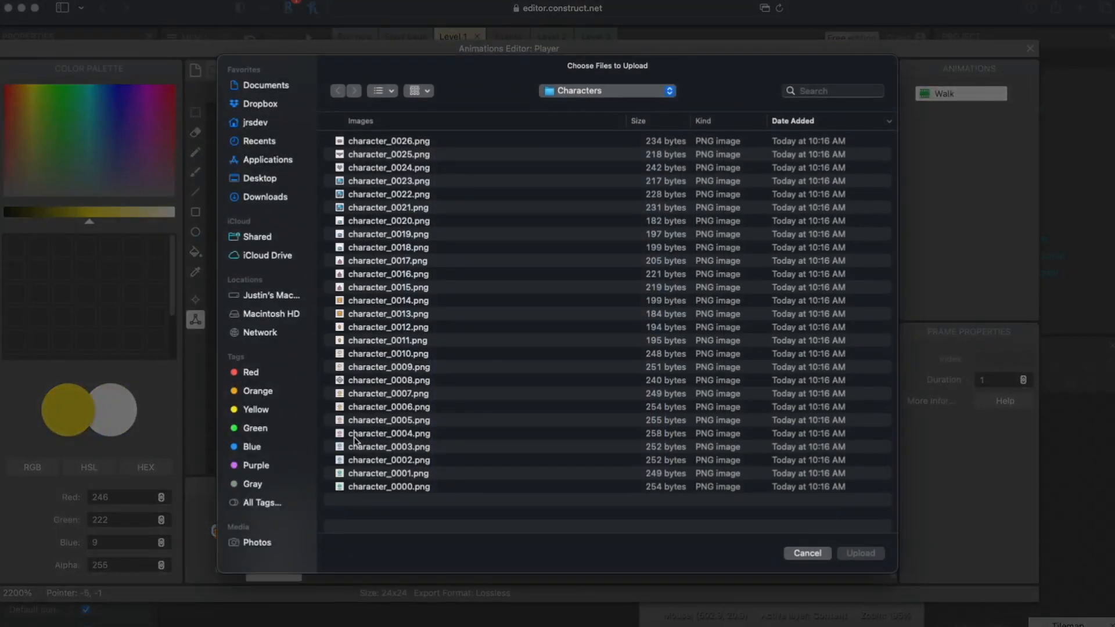
left_click(371, 409)
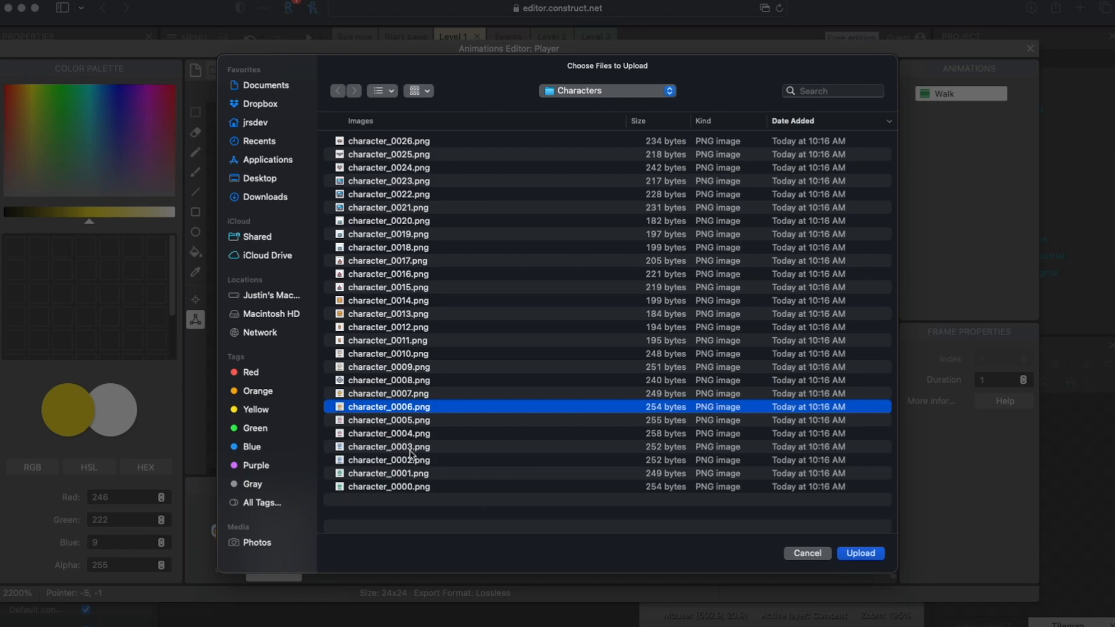
left_click(393, 394)
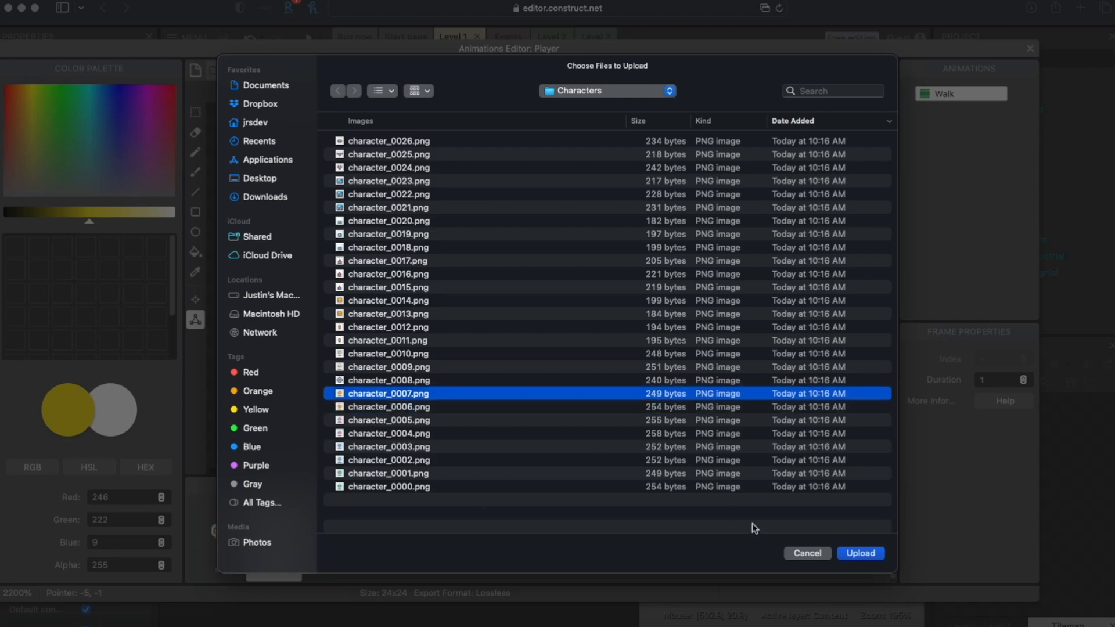
left_click(861, 555)
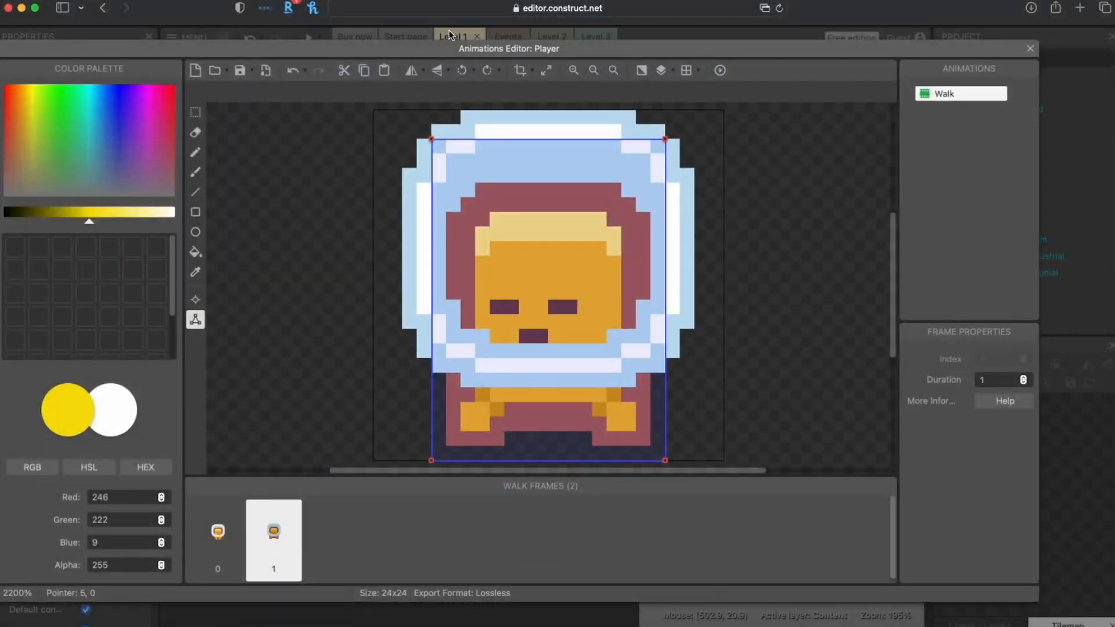
left_click(411, 72)
left_click(1030, 48)
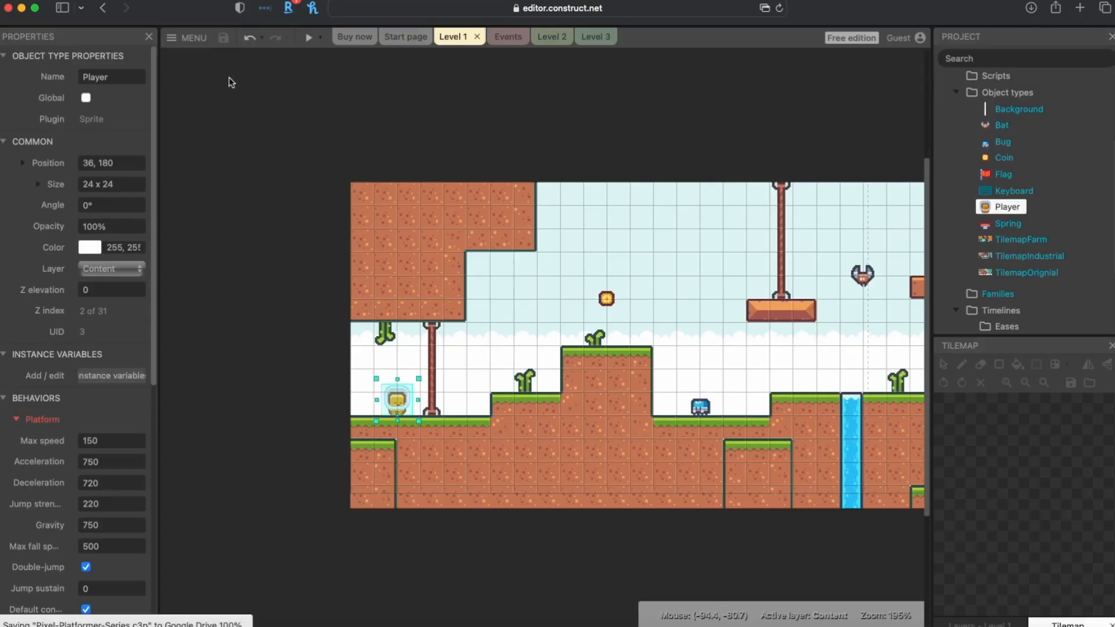
- Preview Level 1, test the re-skinned Player walking in both directions and jumping over the platforms, and close the preview
left_click(308, 37)
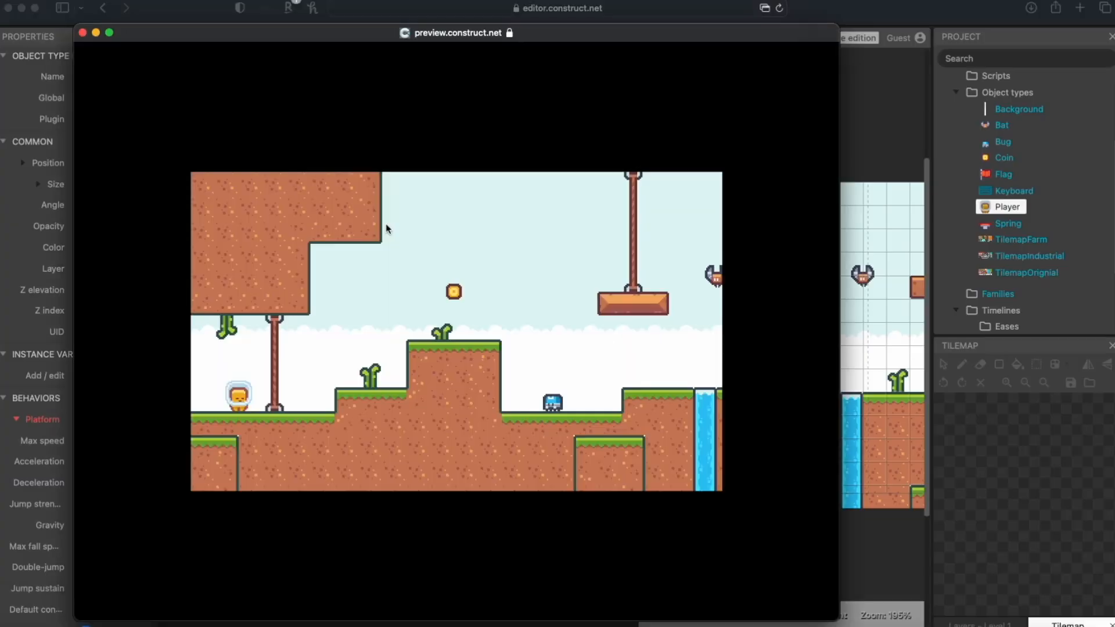
key("Right")
key("Left")
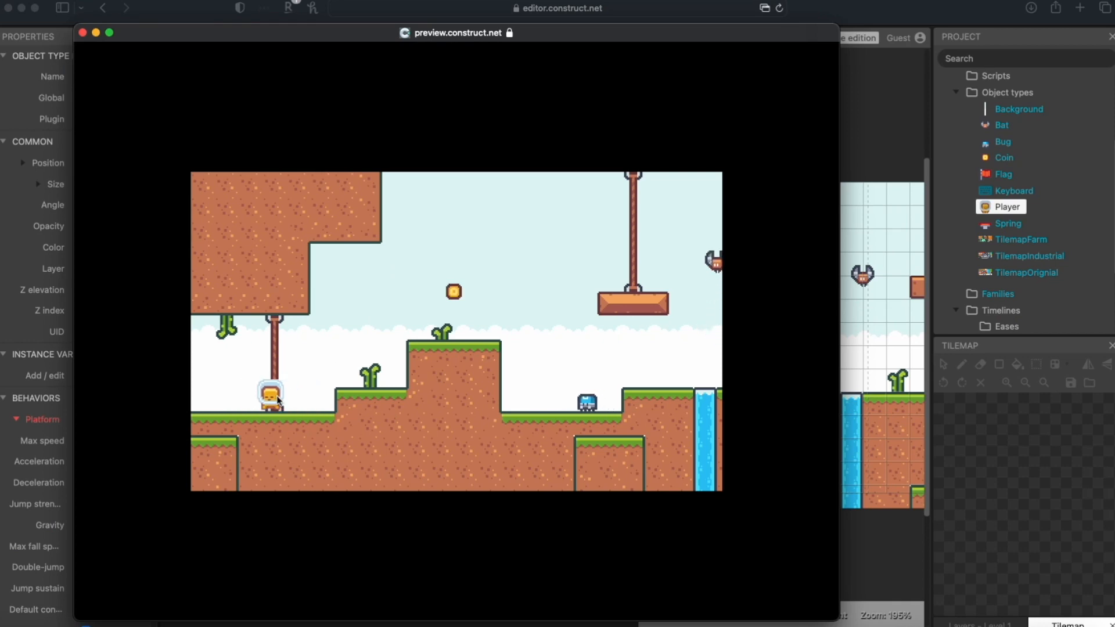
key("Right")
key("Up")
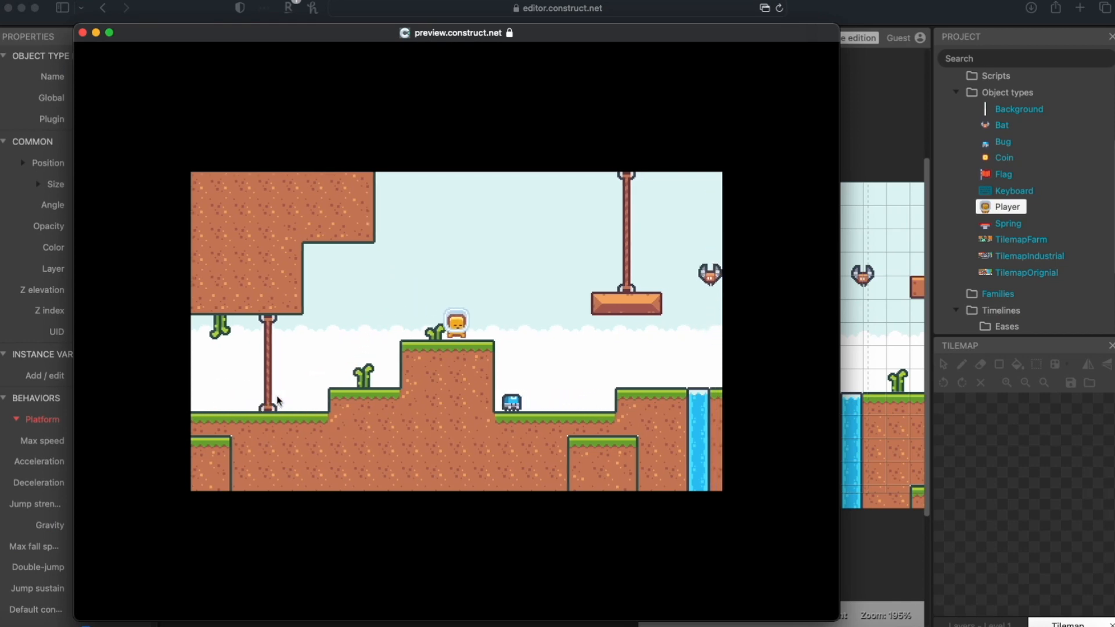
key("Right")
key("Up")
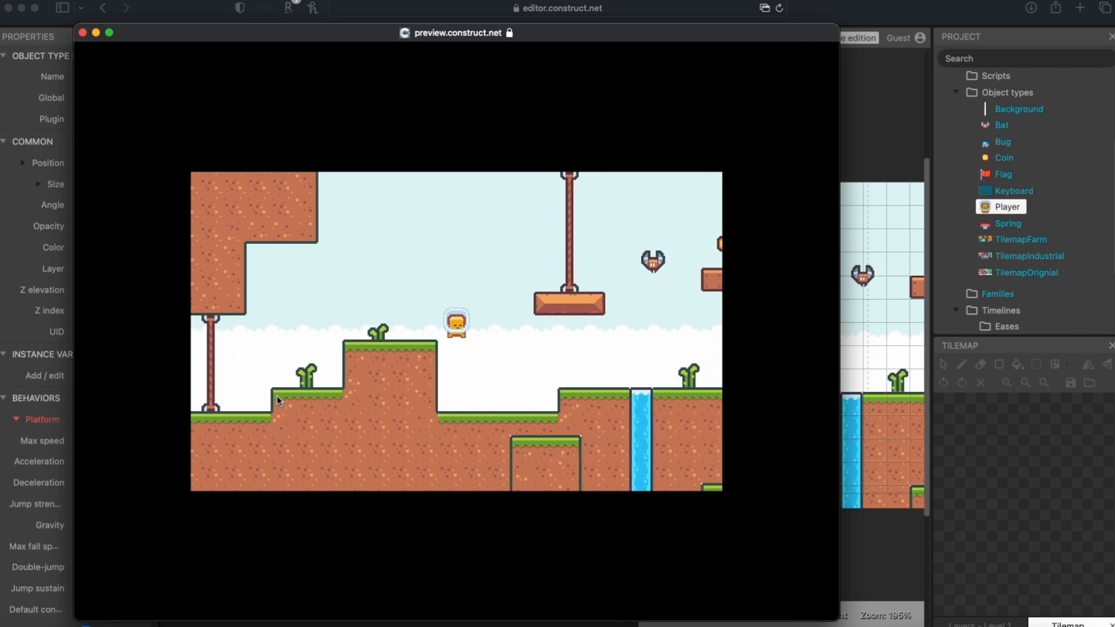
left_click(83, 33)
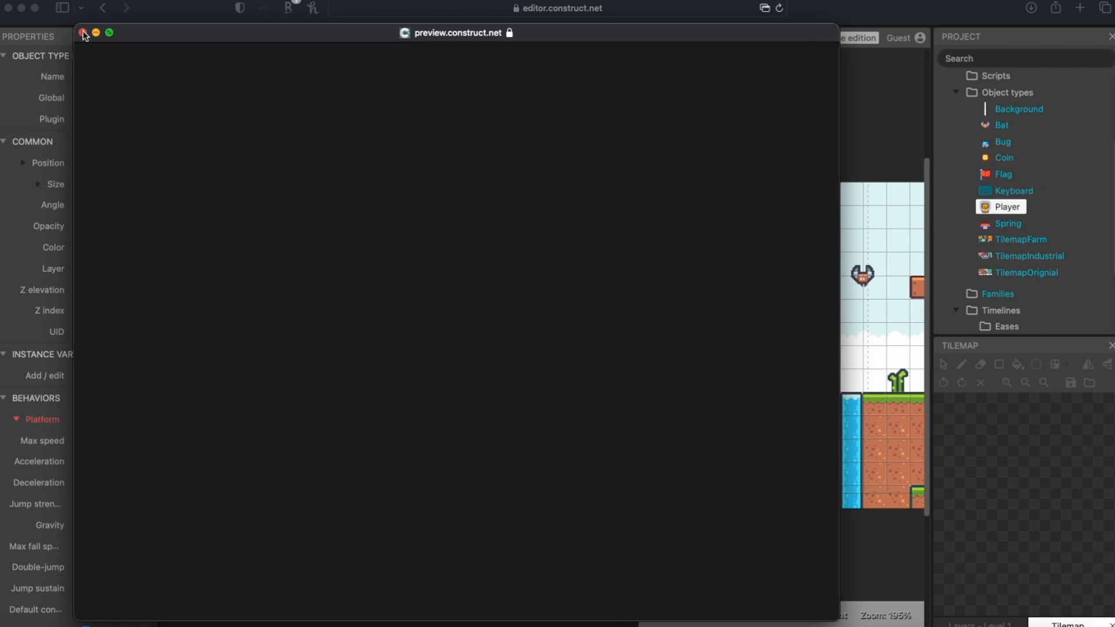
- Close the open Level 2 and Level 3 layouts and reopen Level 2 from the project's layouts
left_click(540, 36)
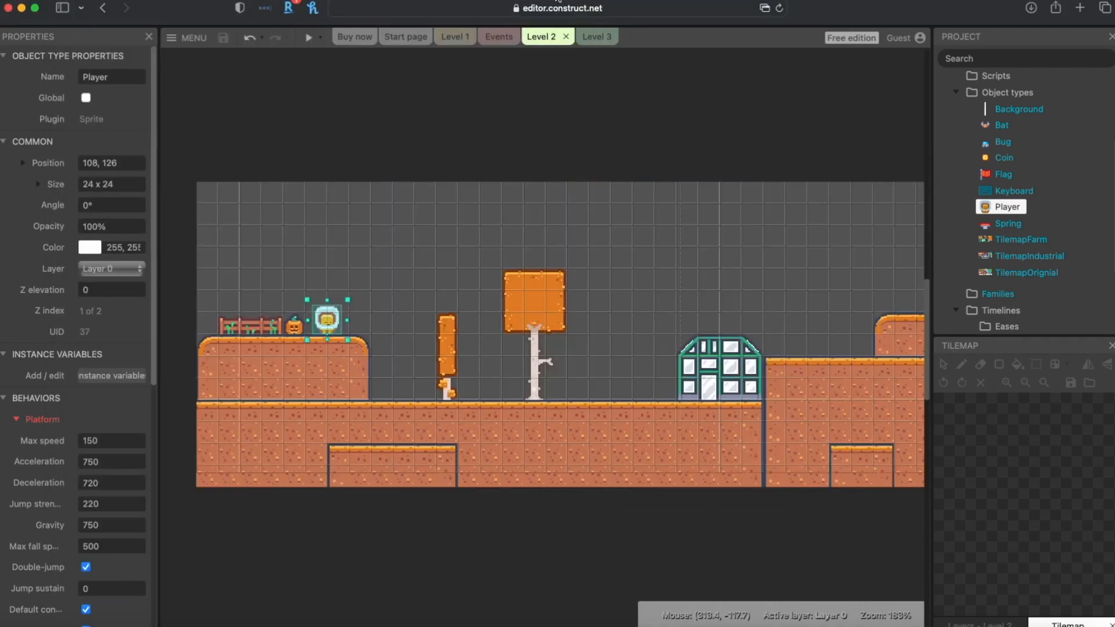
left_click(567, 37)
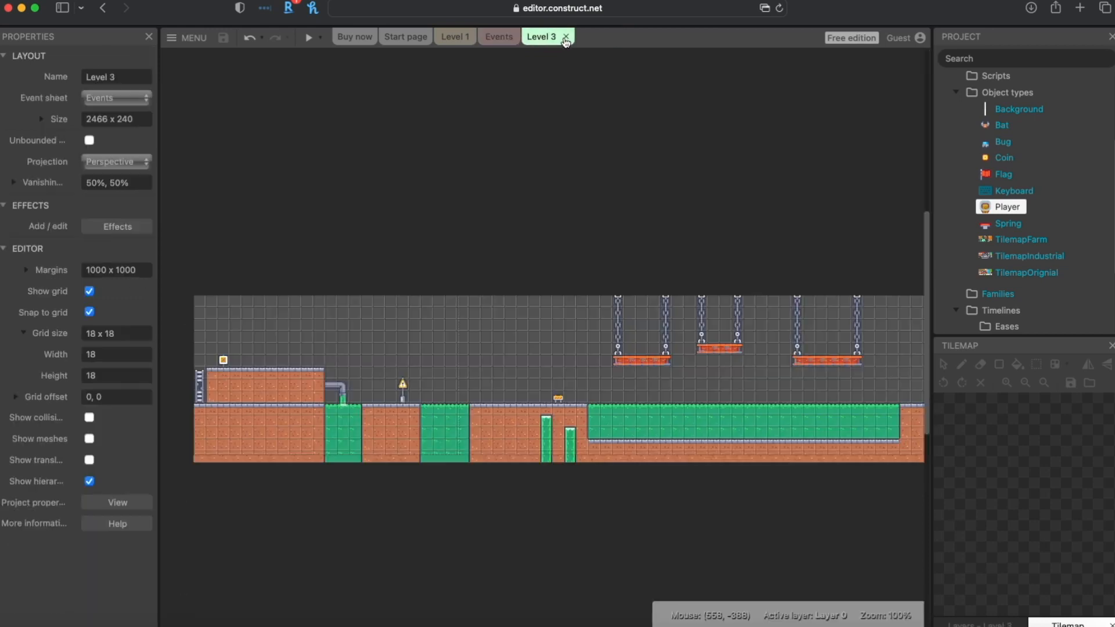
left_click(566, 38)
scroll(1010, 143, "up", 3)
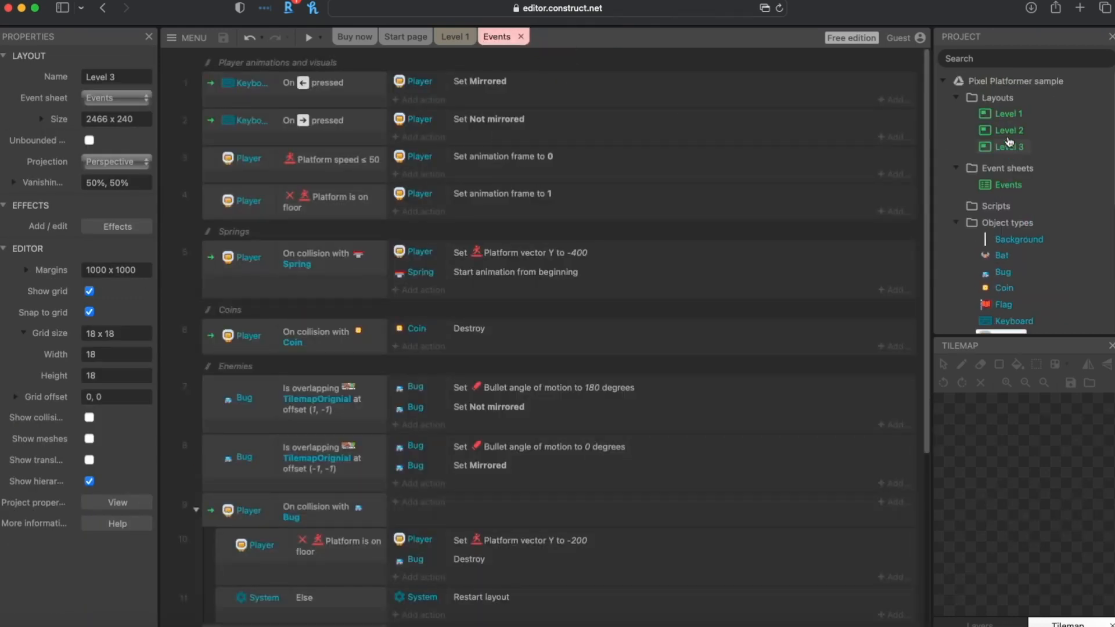
double_click(1006, 131)
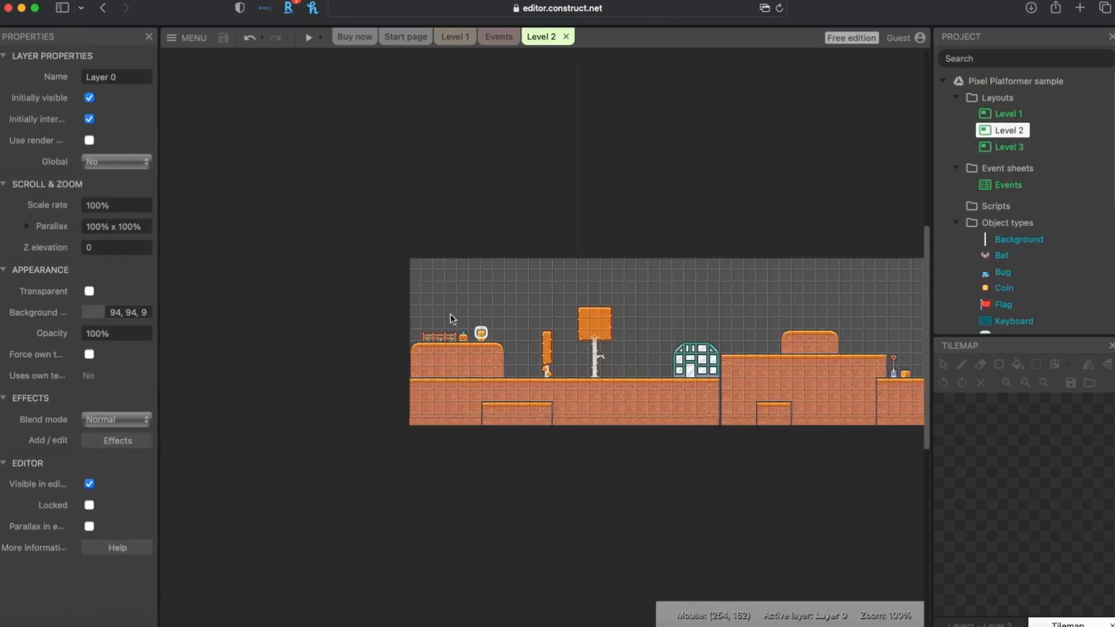
- Preview Level 2, test the Player walking back and forth and jumping around the trees, and close the preview
left_click(308, 37)
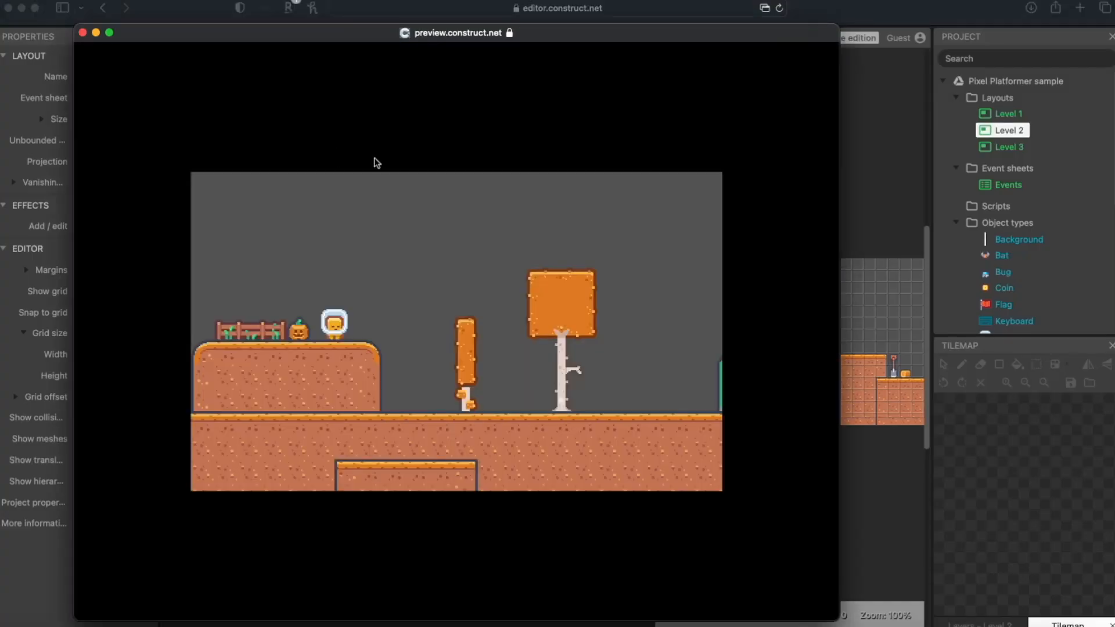
key("Right")
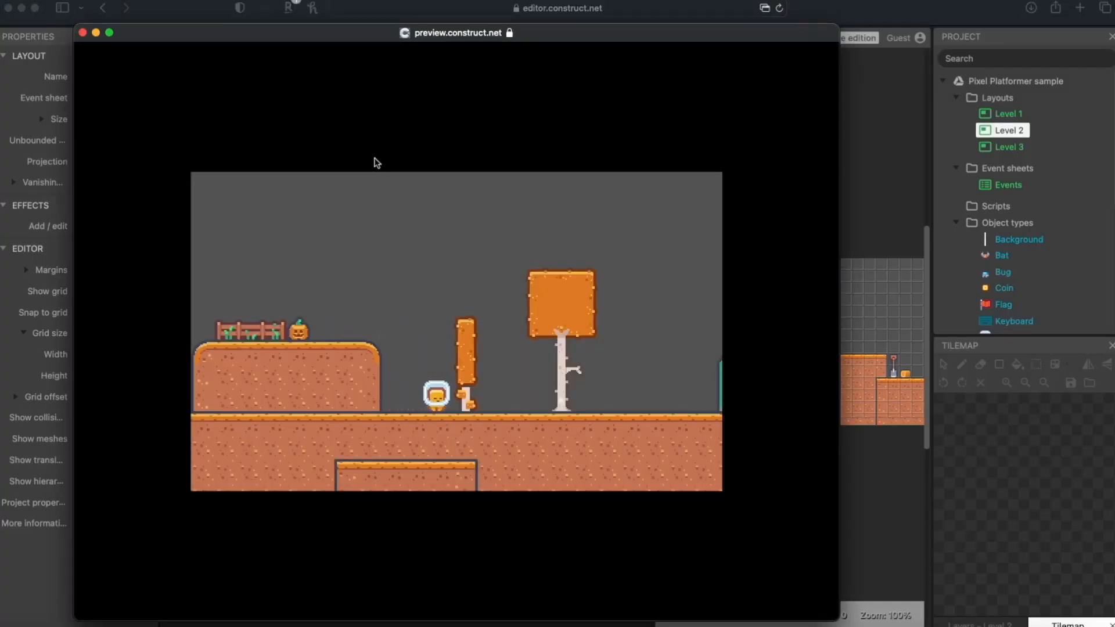
key("Left")
key("Right")
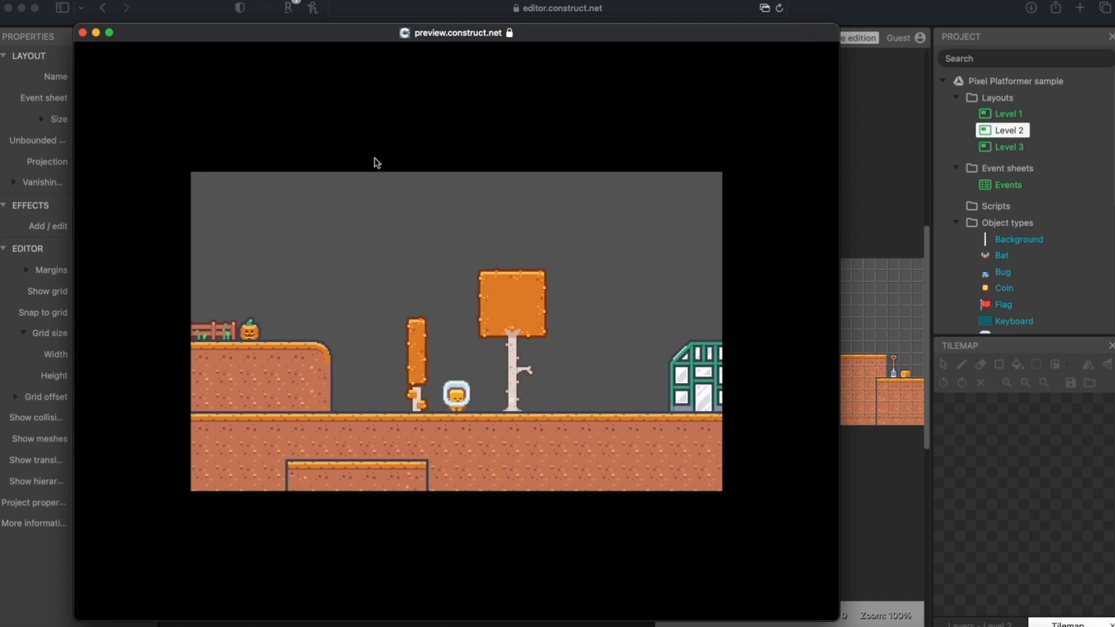
key("Left")
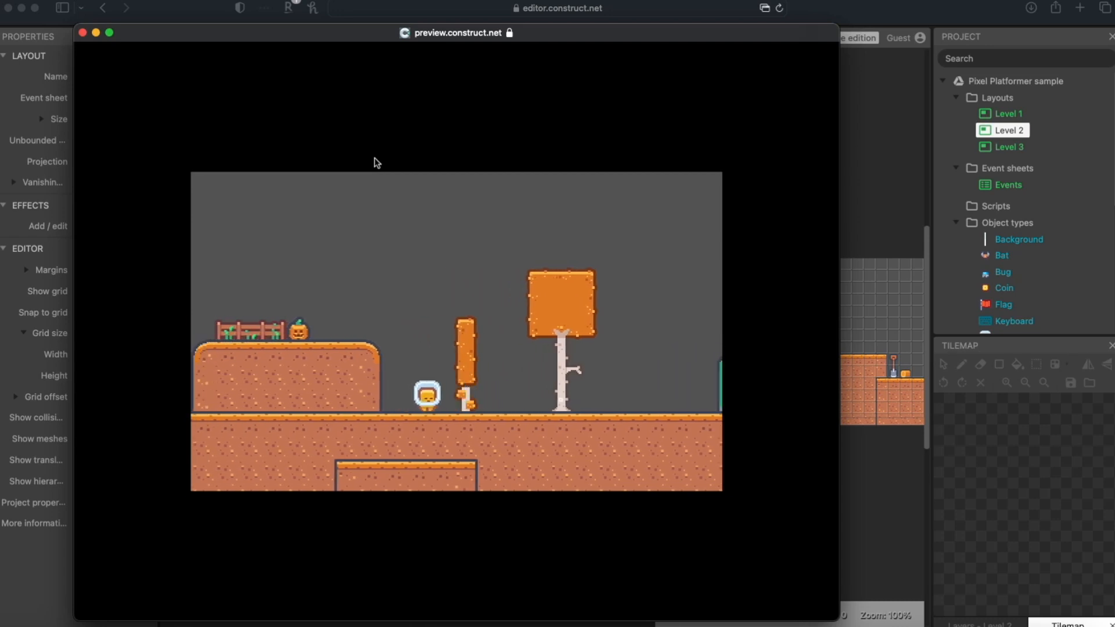
key("Right")
key("Left")
key("Right")
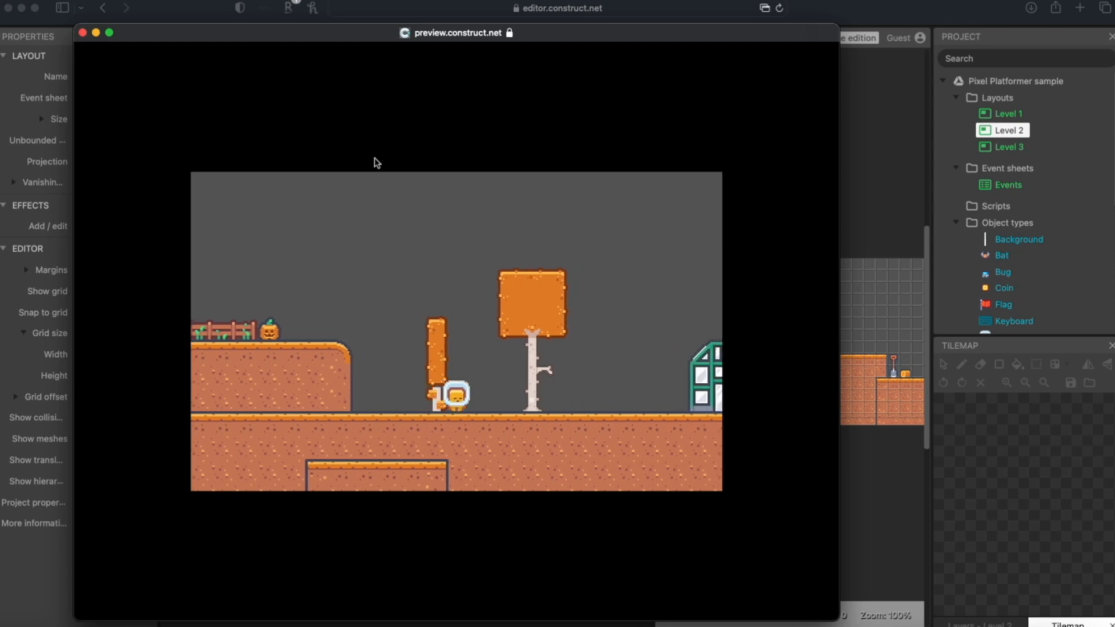
key("Left")
key("Right")
key("Up")
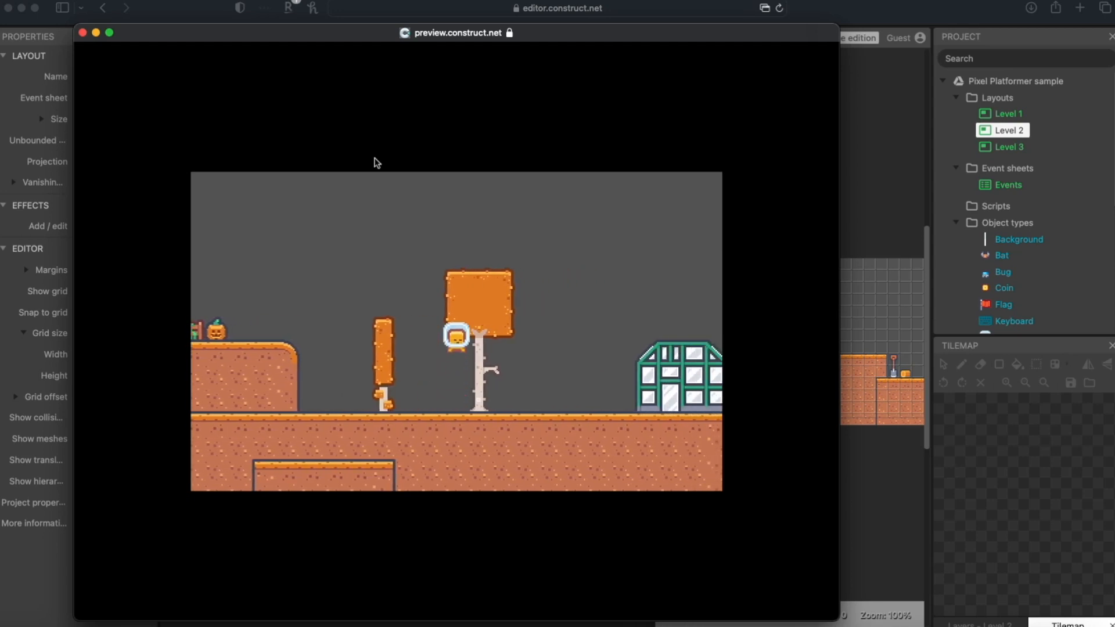
key("Right")
key("Left")
key("Right")
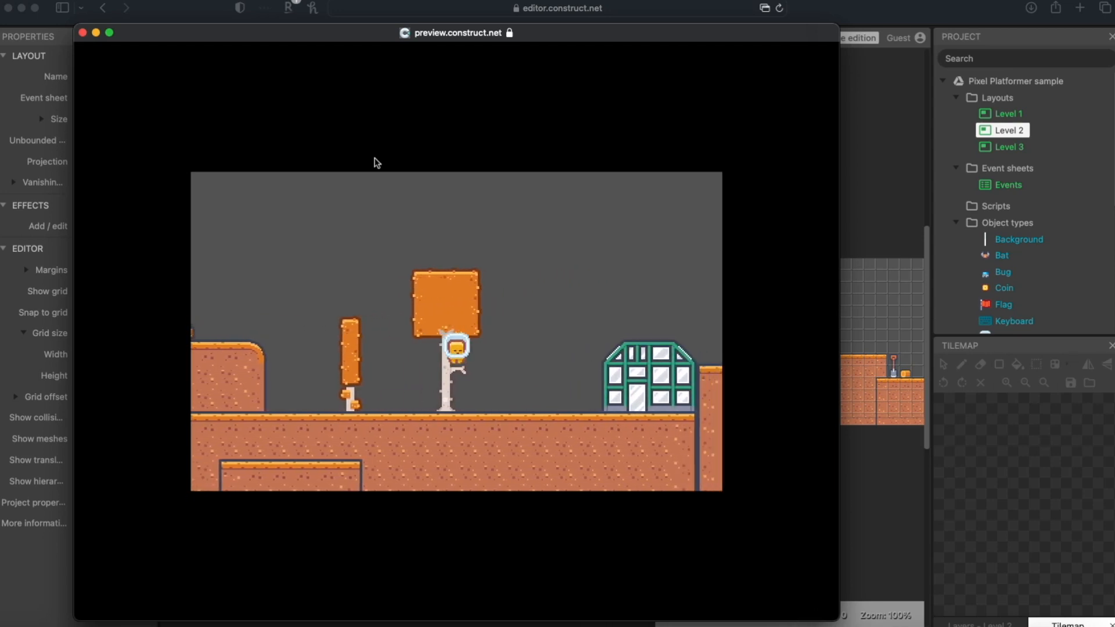
key("Left")
key("Right")
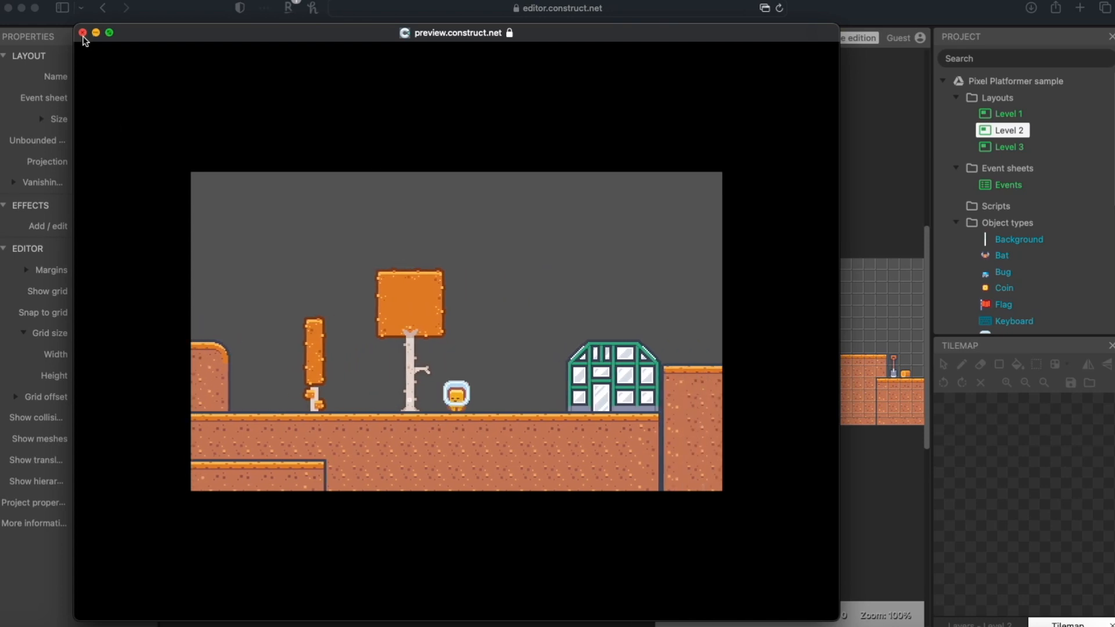
left_click(83, 33)
- Turn on the display of collision polygons for the Level 2 layout and inspect the outlines around the fence and tree branch
left_click(694, 347)
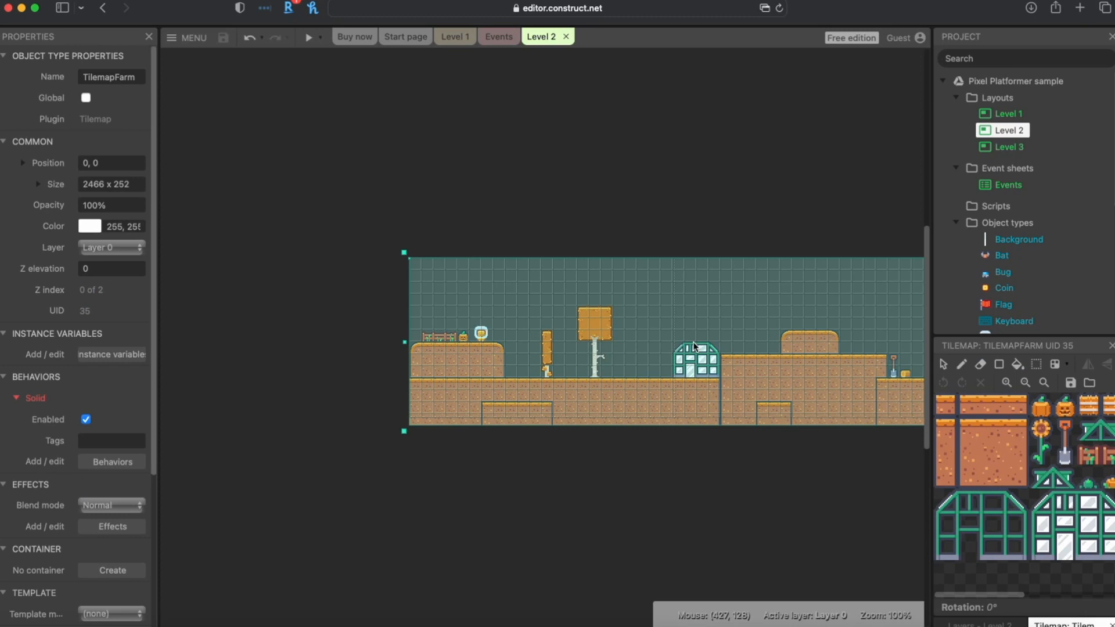
scroll(99, 312, "down", 3)
left_click(302, 366)
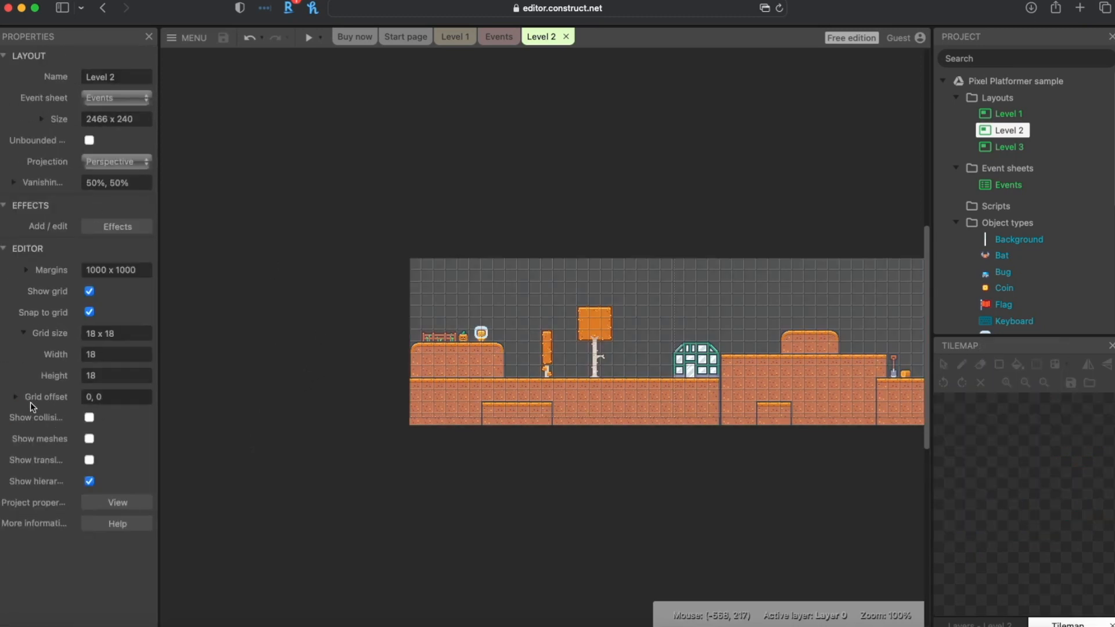
left_click(89, 419)
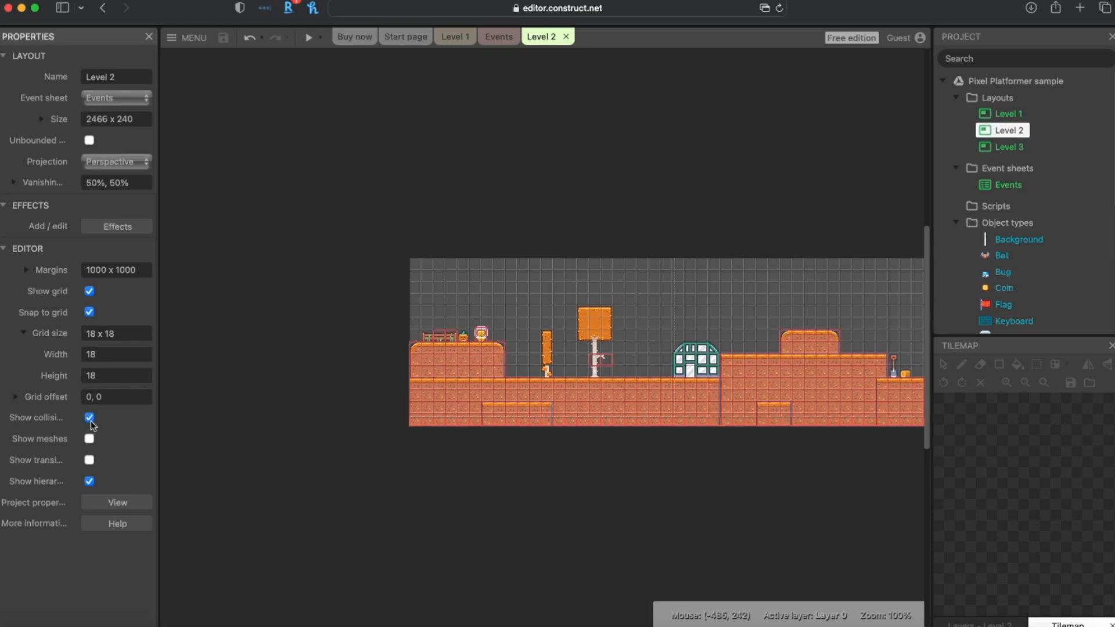
scroll(529, 502, "up", 5, "ctrl")
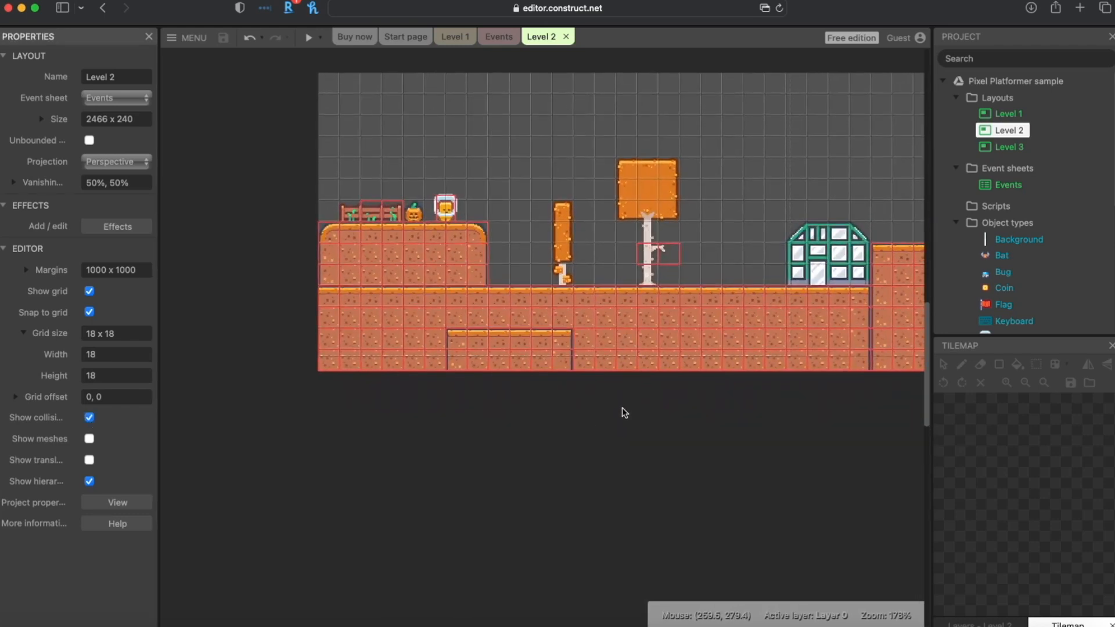
middle_click_drag(662, 398, 549, 499)
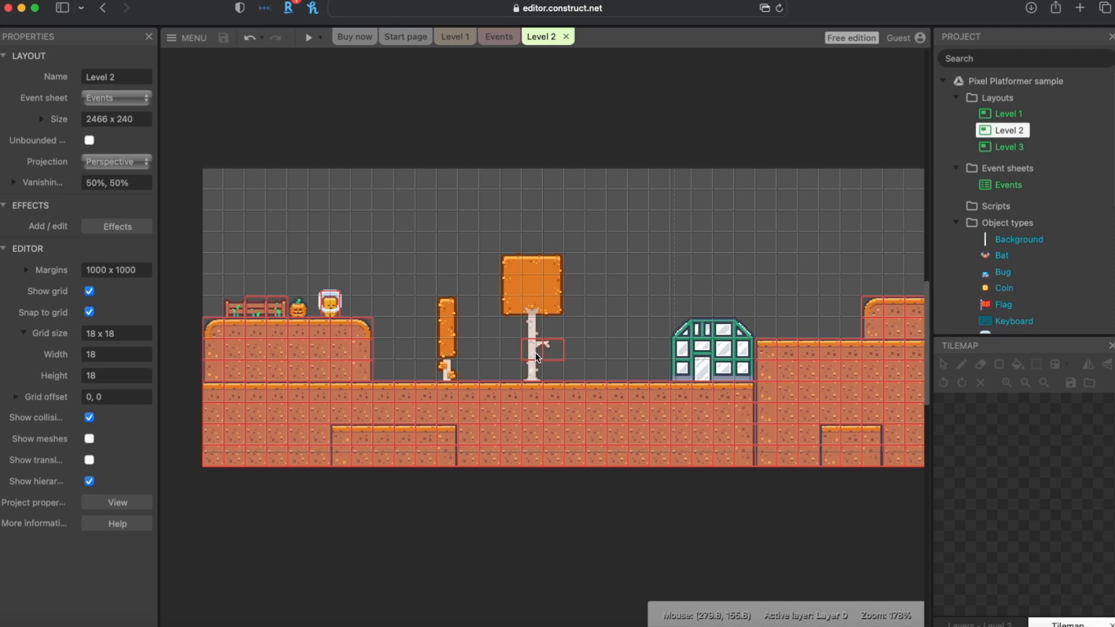
- Turn off Use Collision for fence tile 40 and the adjacent end fence tile in TilemapFarm, widening the tileset area for access
left_click(327, 337)
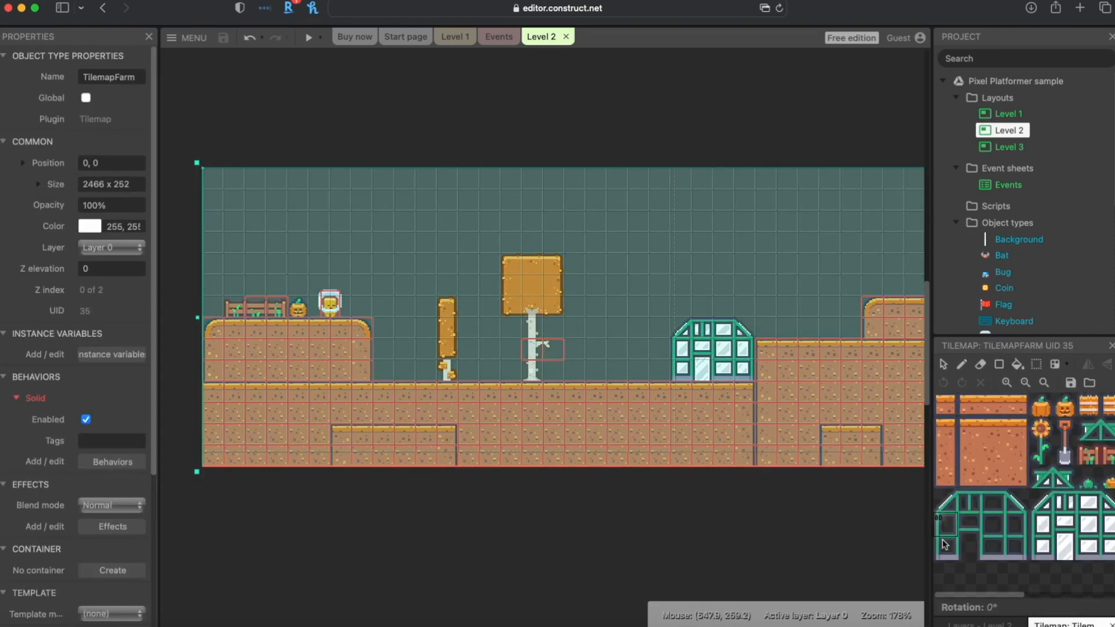
left_click_drag(932, 543, 766, 539)
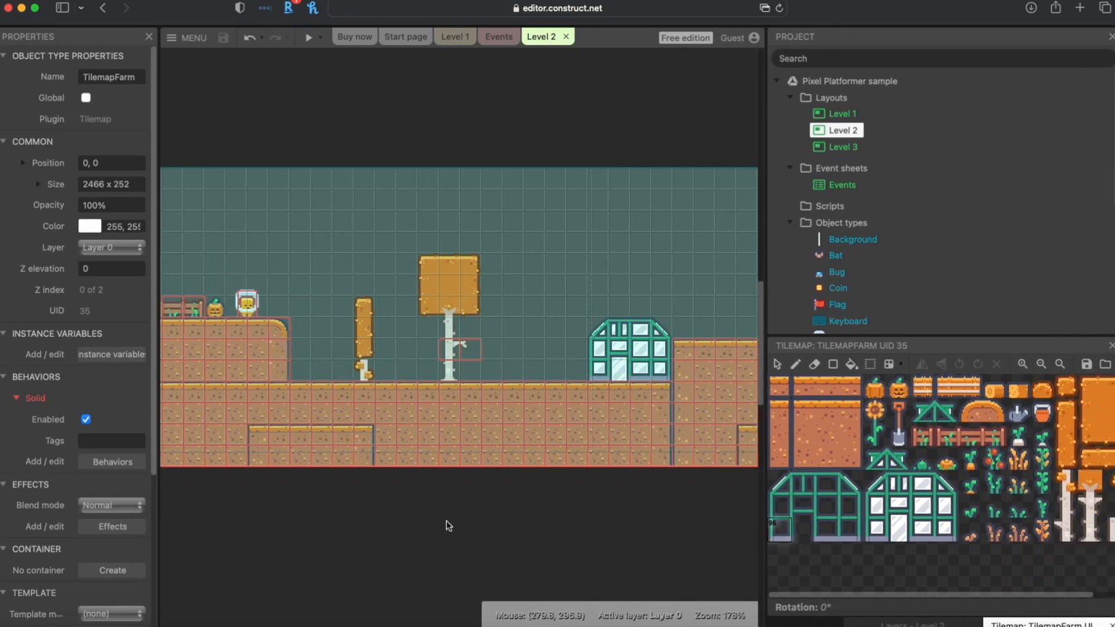
scroll(449, 518, "left", 5)
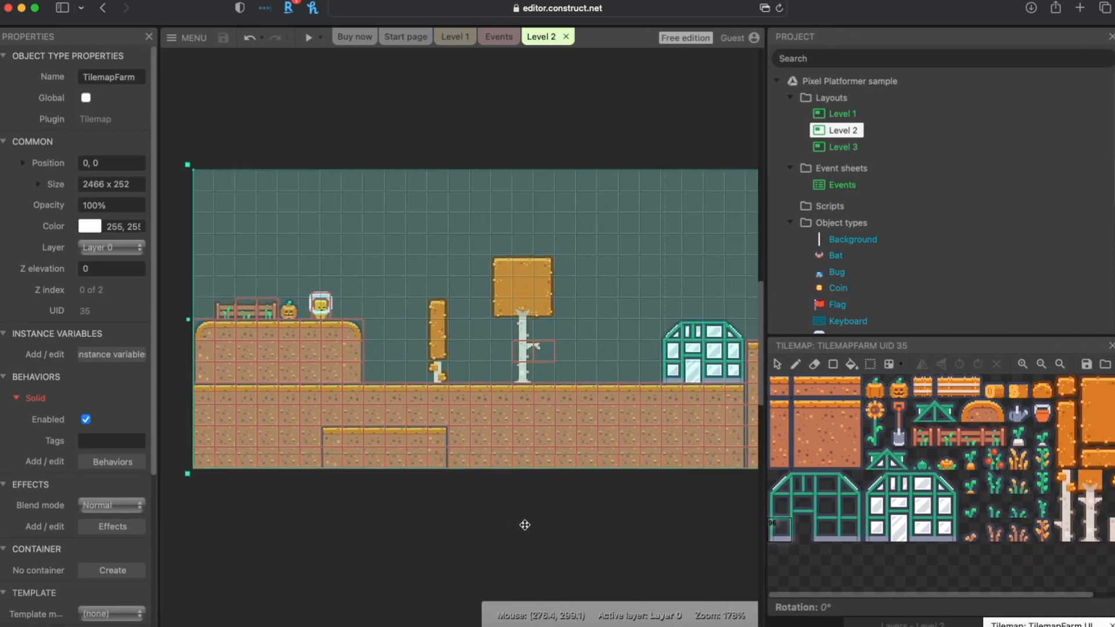
double_click(973, 445)
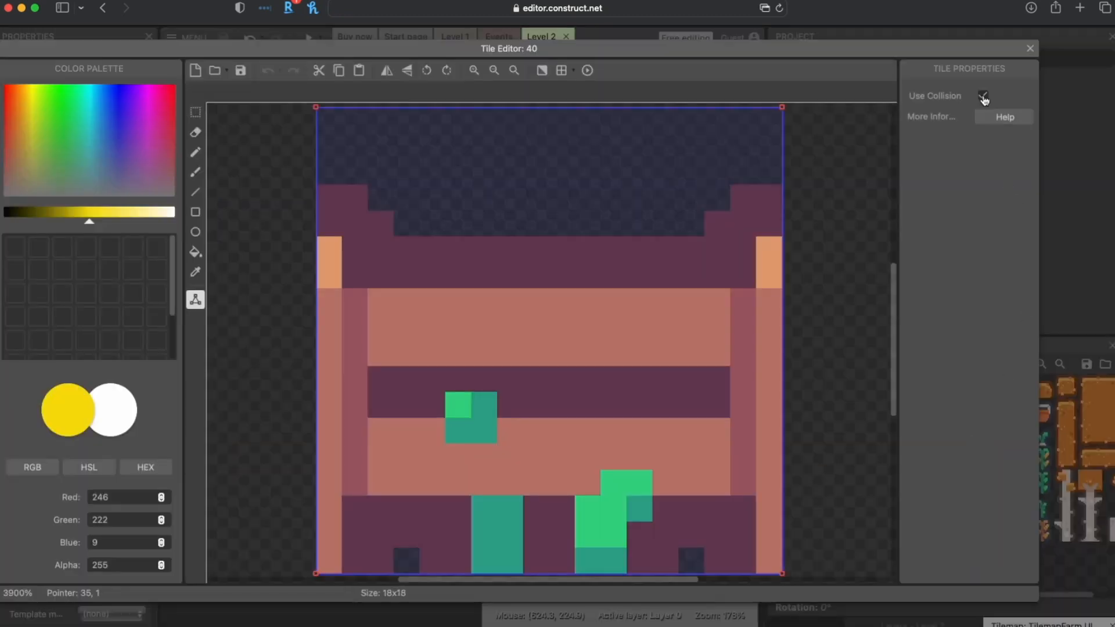
left_click(1029, 49)
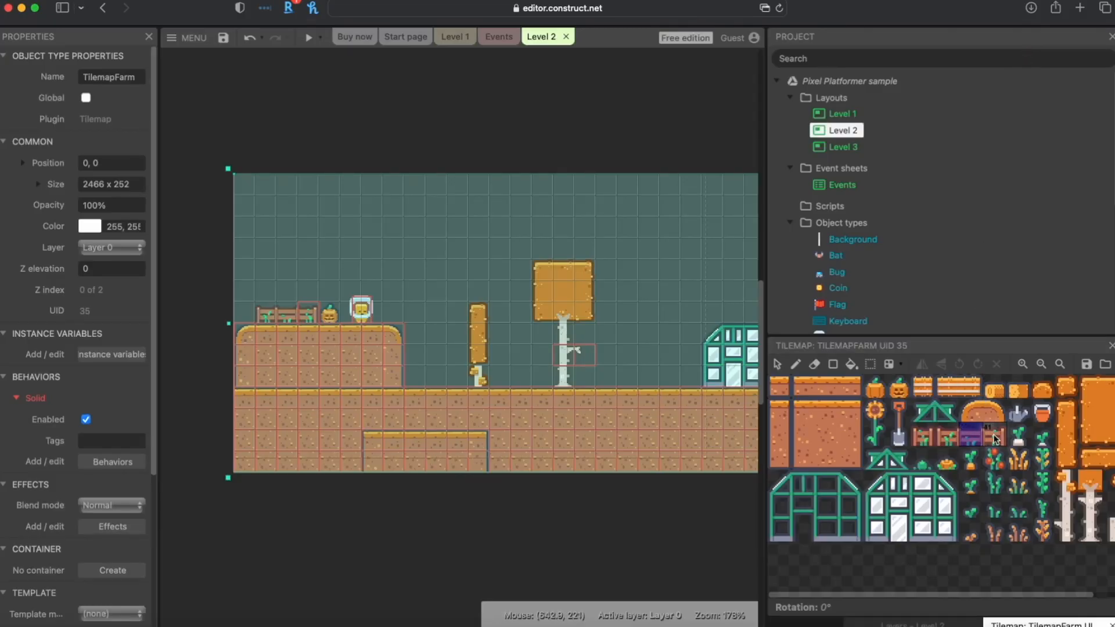
double_click(992, 436)
left_click(1030, 49)
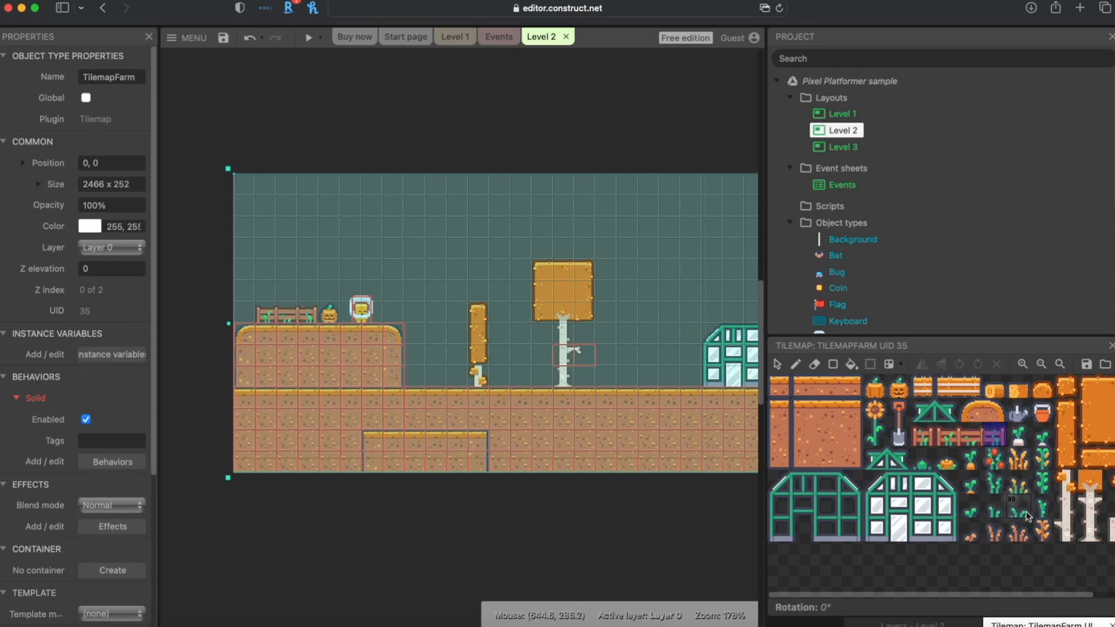
- Turn off Use Collision for the tree-branch tiles 110 and 111 in TilemapFarm
middle_click_drag(1076, 562, 1047, 580)
left_click_drag(1050, 595, 1077, 595)
double_click(1087, 529)
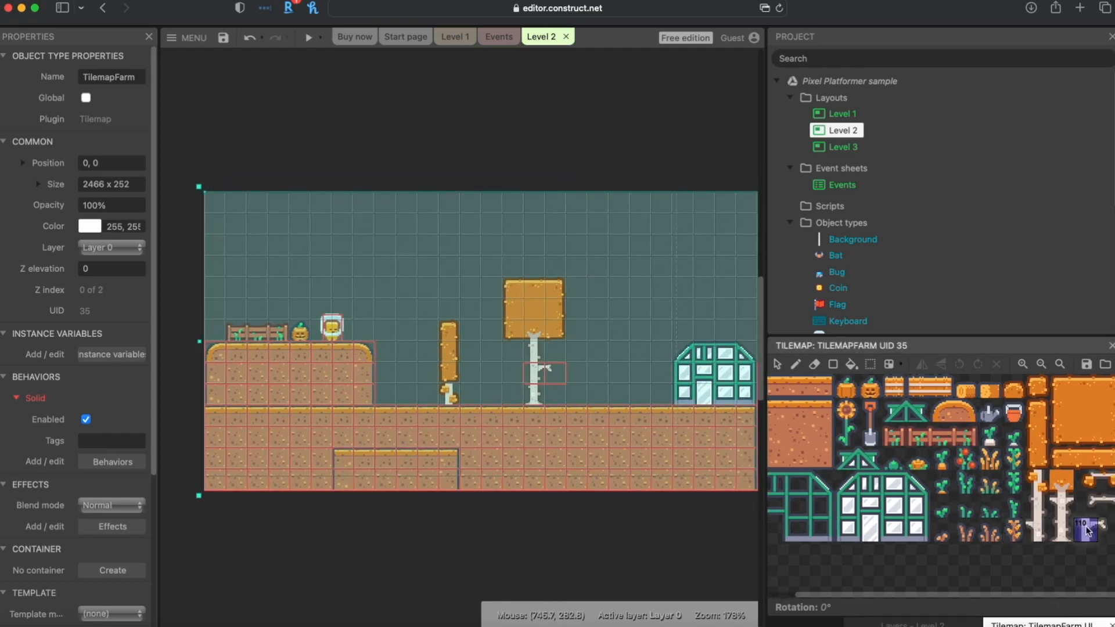
left_click(1030, 48)
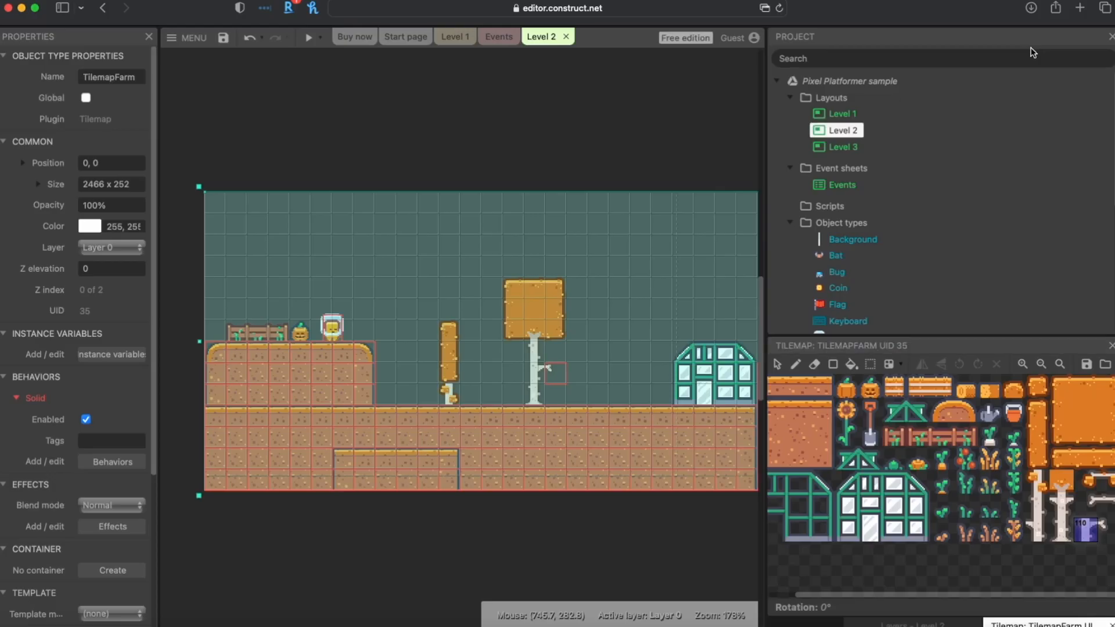
double_click(1106, 529)
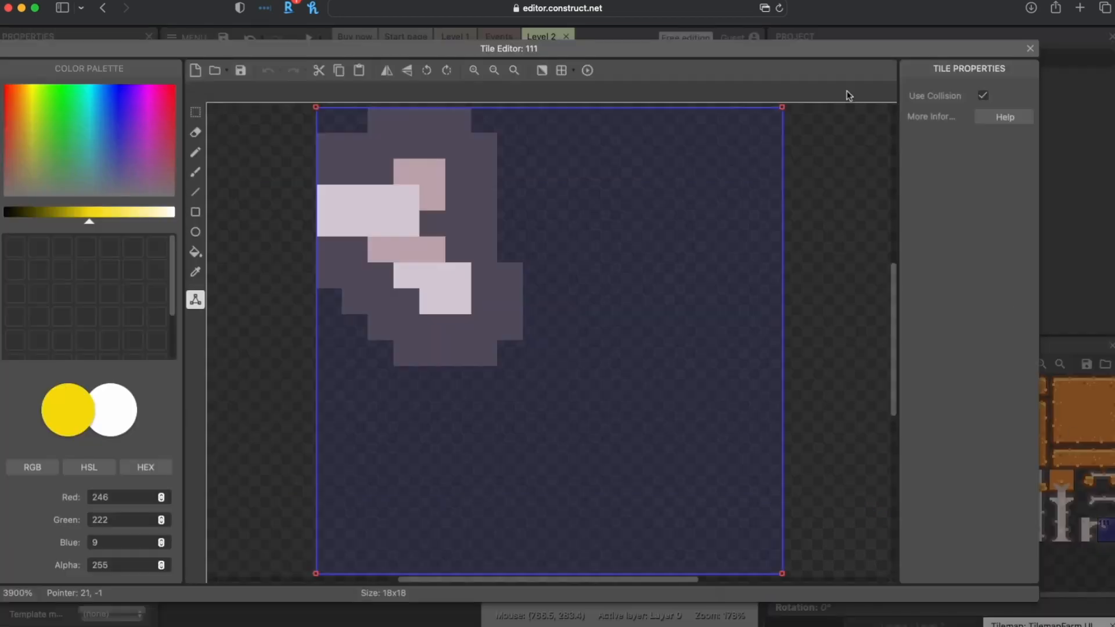
left_click(983, 96)
left_click(1030, 48)
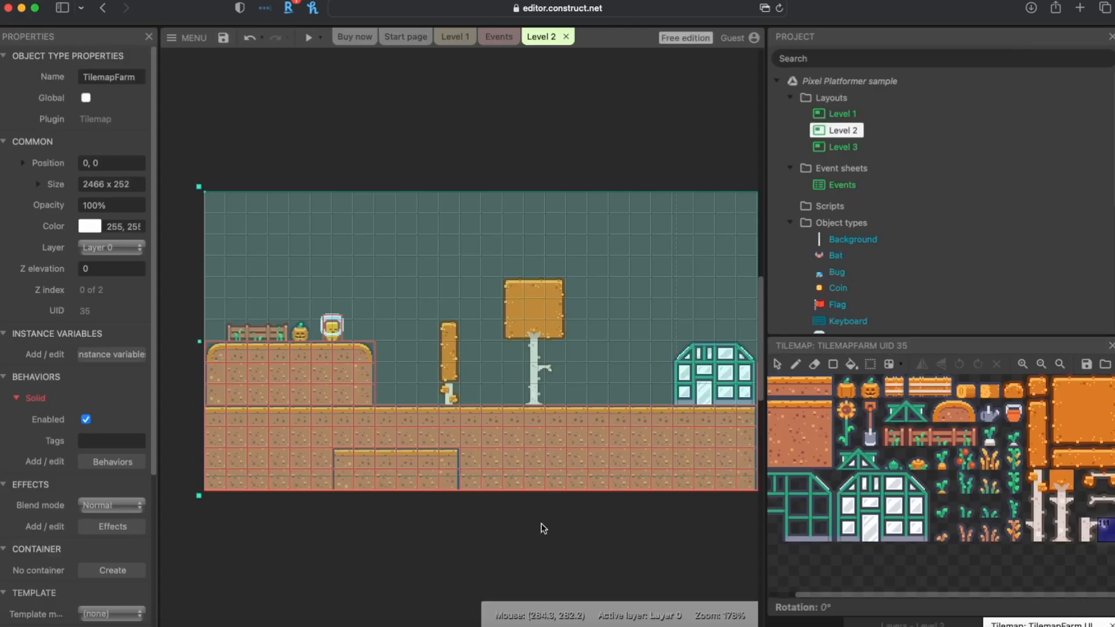
- Turn off Use Collision for the leafy branch tiles 78 and 79 in the TilemapFarm tileset
left_click(543, 530)
middle_click_drag(597, 523, 533, 521)
middle_click_drag(636, 505, 401, 484)
mouse_move(576, 466)
middle_mouse_down()
mouse_move(404, 478)
mouse_move(476, 455)
mouse_move(280, 469)
middle_mouse_up()
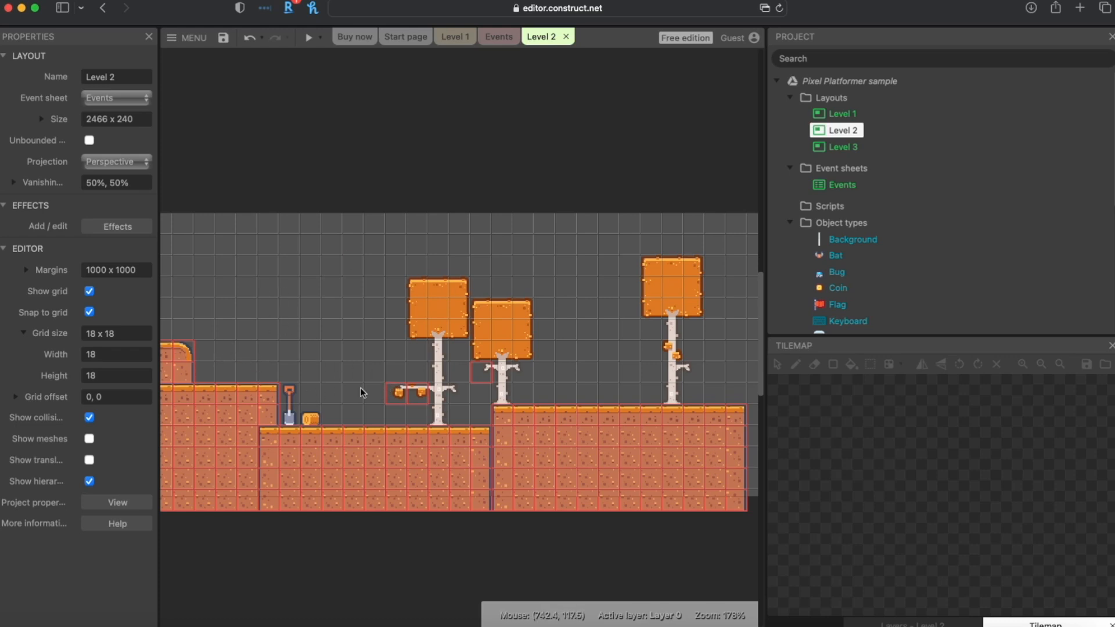
left_click(394, 403)
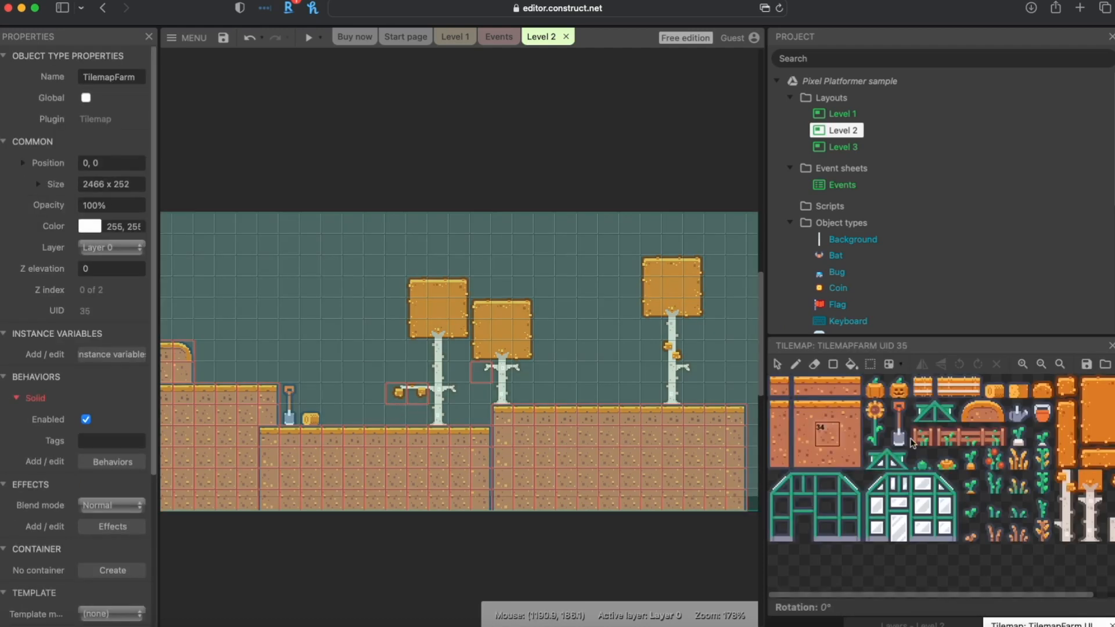
scroll(1088, 483, "right", 2)
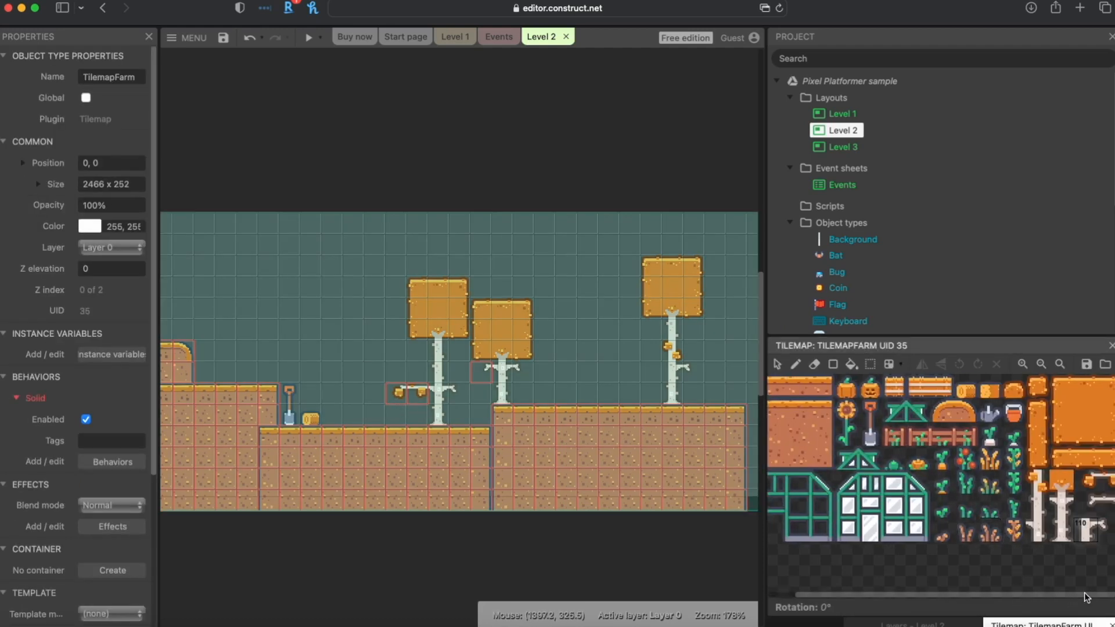
double_click(1088, 483)
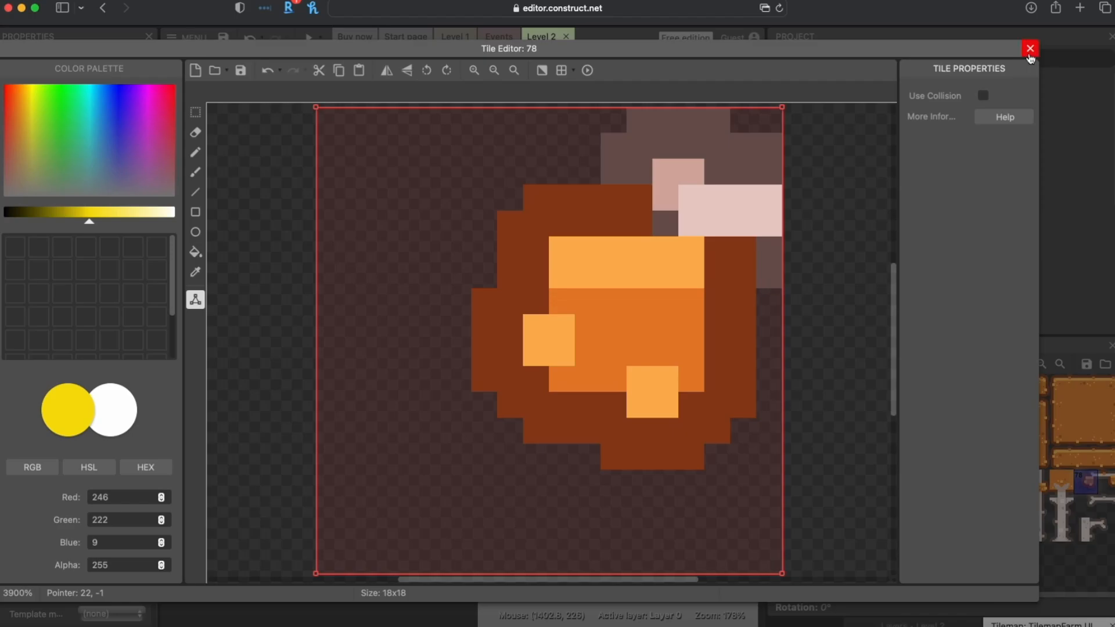
left_click(1030, 49)
double_click(1106, 482)
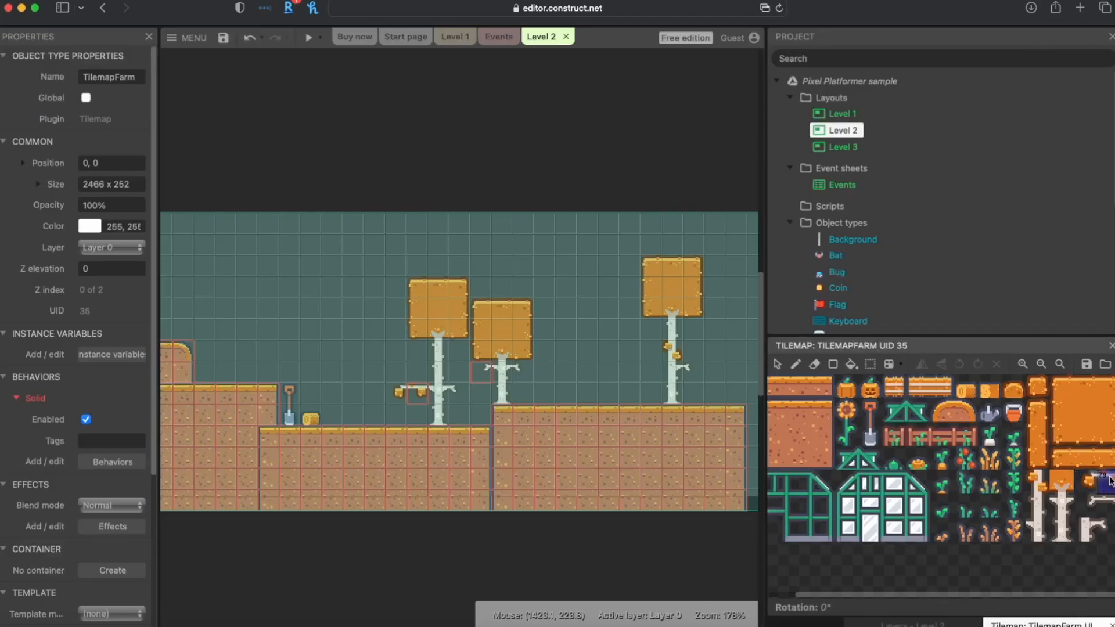
left_click(983, 95)
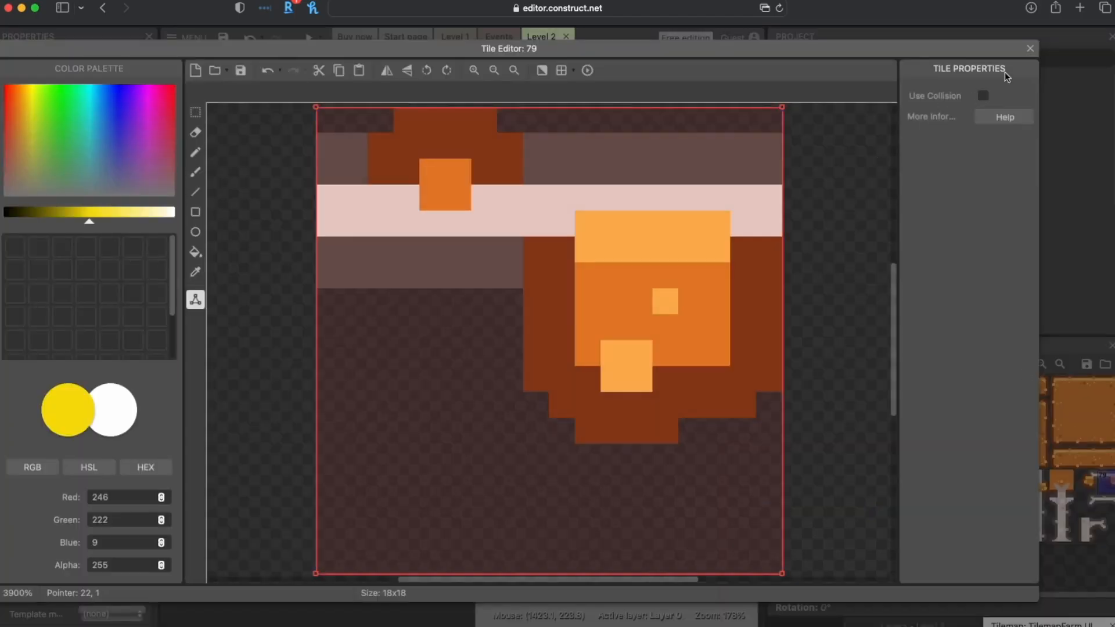
left_click(1030, 51)
- Turn off Use Collision for the bare branch tile 94 in TilemapFarm
double_click(1085, 505)
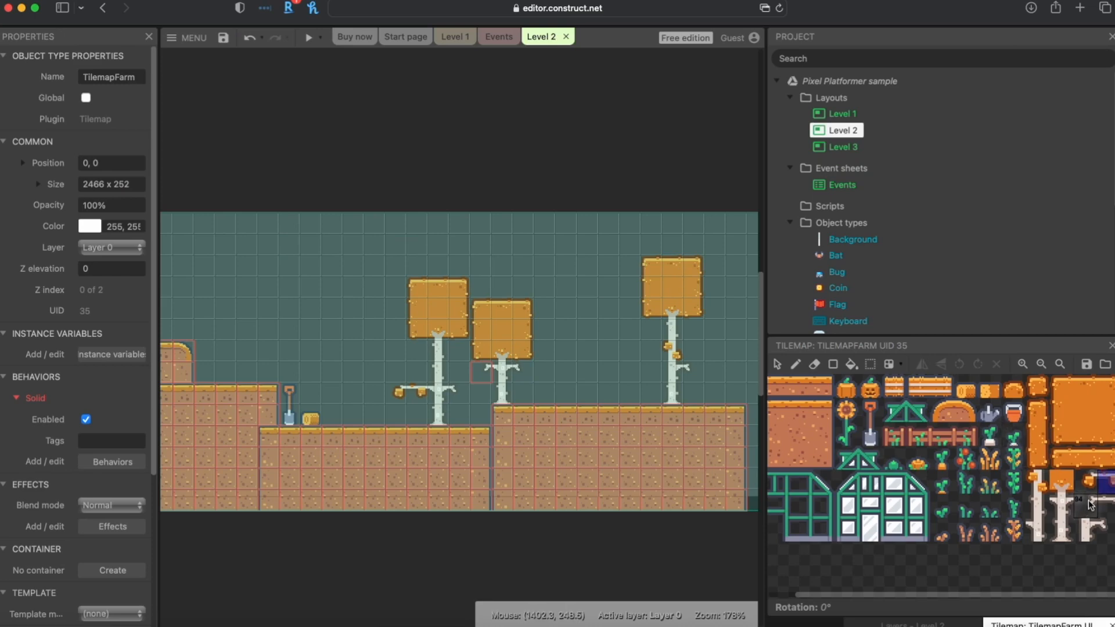
left_click(983, 95)
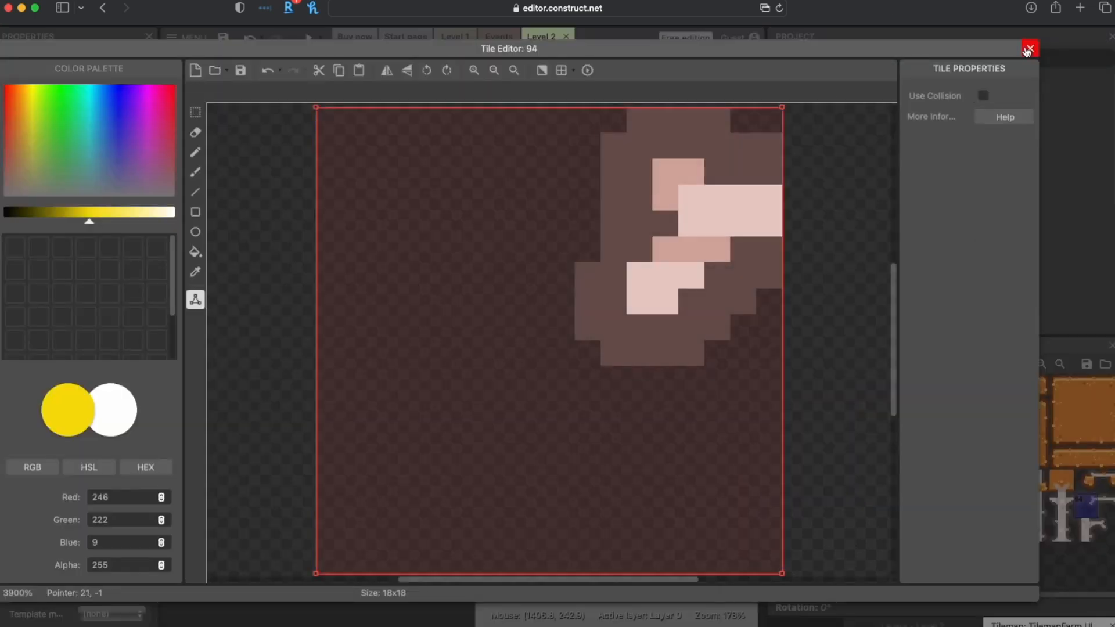
left_click(1030, 48)
- Turn off Use Collision for the first fence tile in TilemapFarm, the one standing alone beside the crops on the raised ledge
scroll(541, 420, "right", 3)
scroll(527, 426, "right", 6)
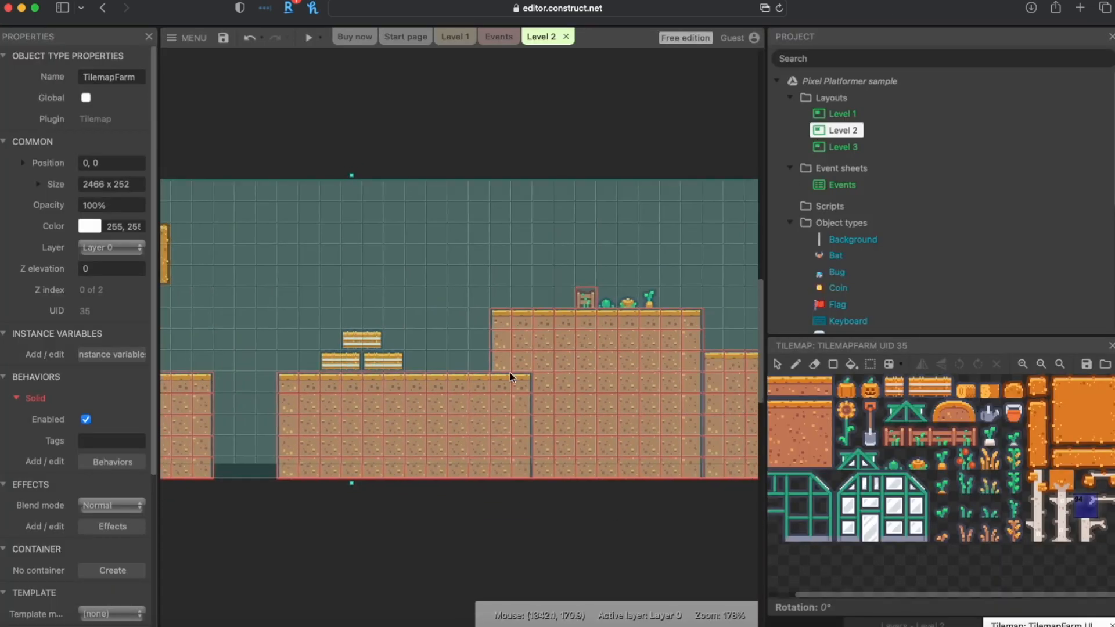
scroll(530, 424, "right", 3)
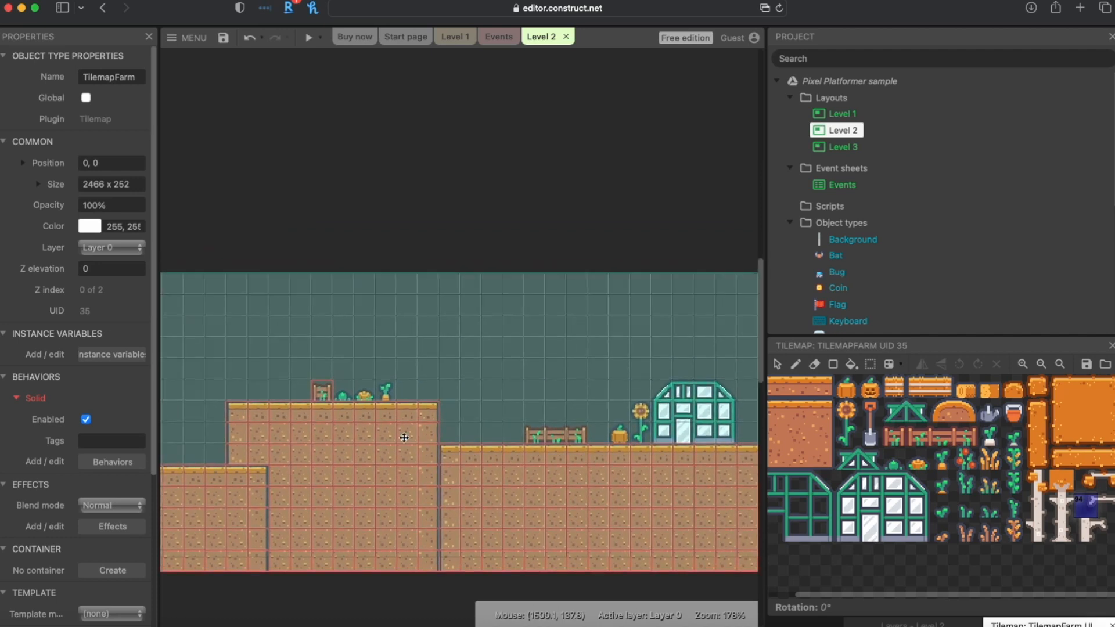
double_click(896, 447)
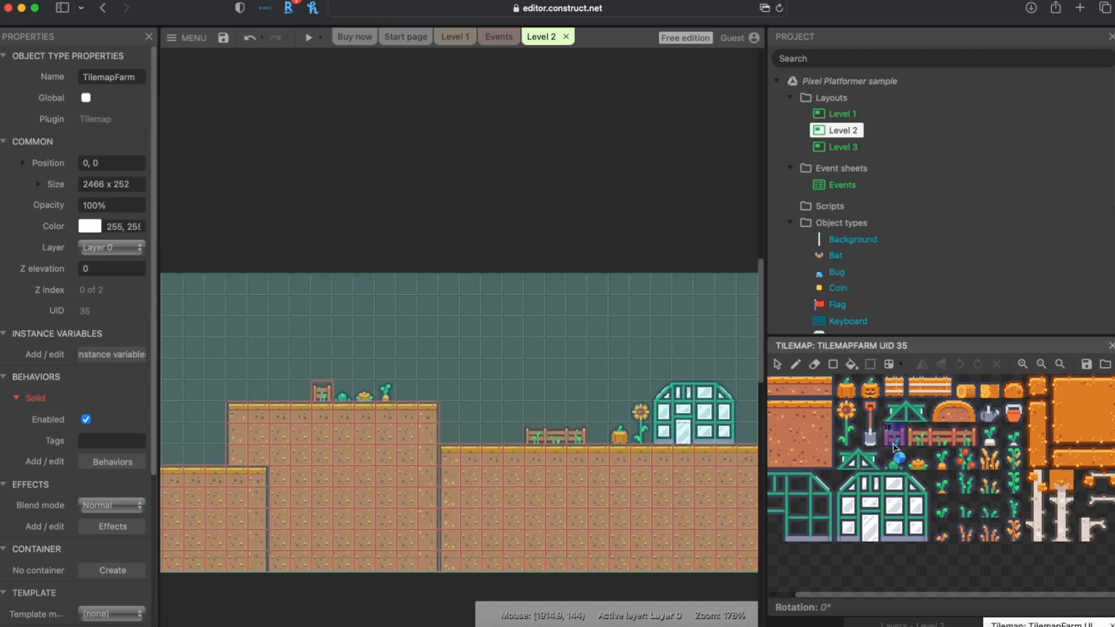
left_click(1030, 48)
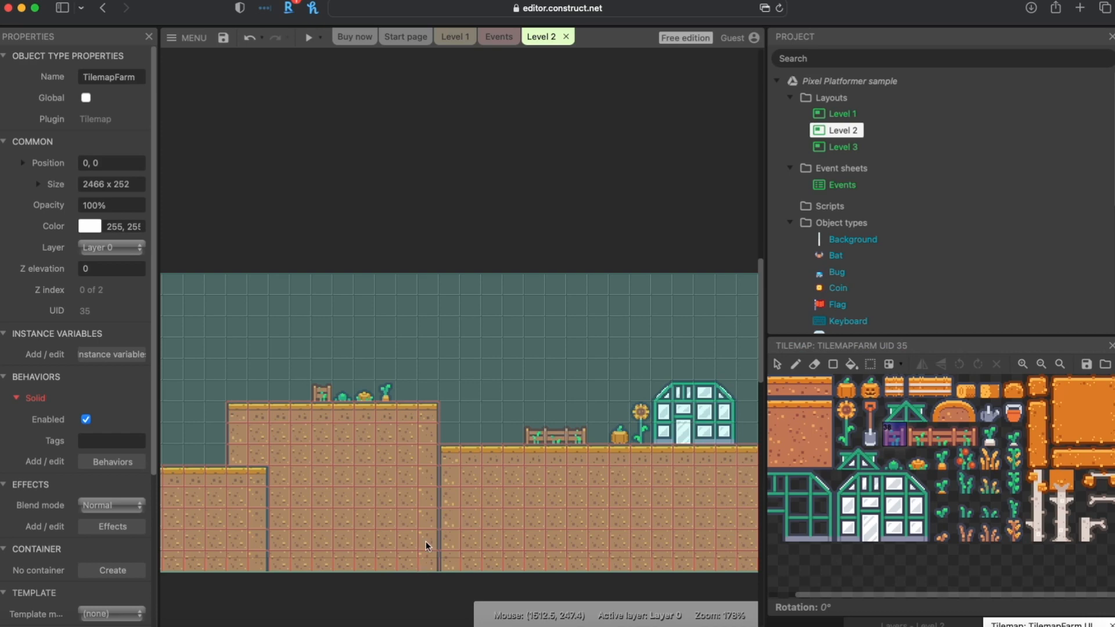
- Turn off Use Collision for the dried plant tile 107 in TilemapFarm
scroll(481, 471, "right", 4)
middle_click_drag(481, 470, 207, 490)
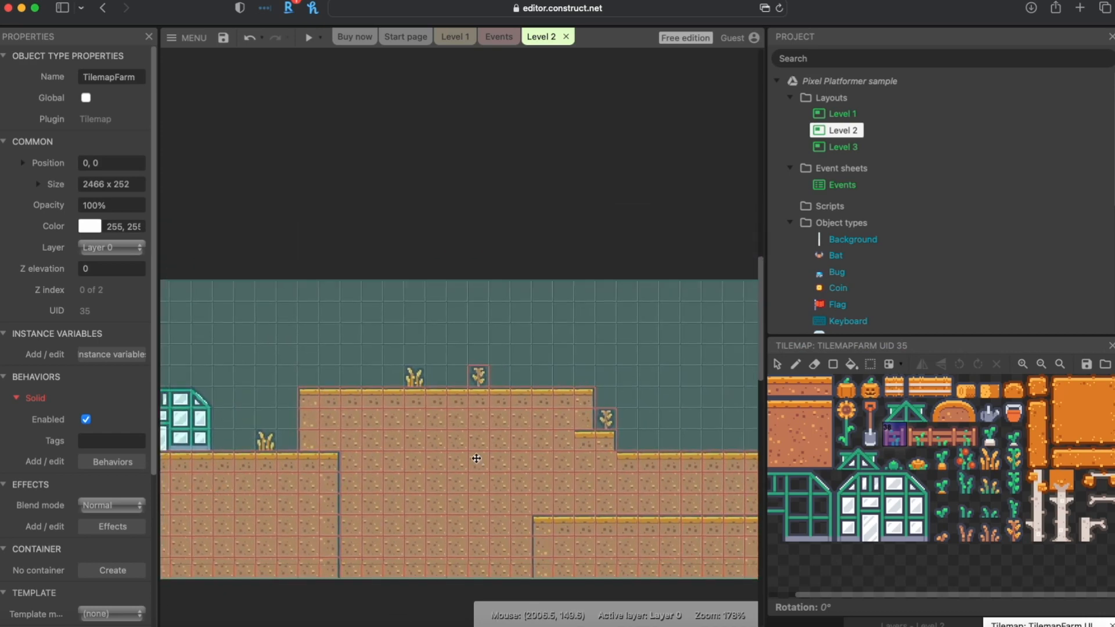
middle_click_drag(480, 456, 322, 473)
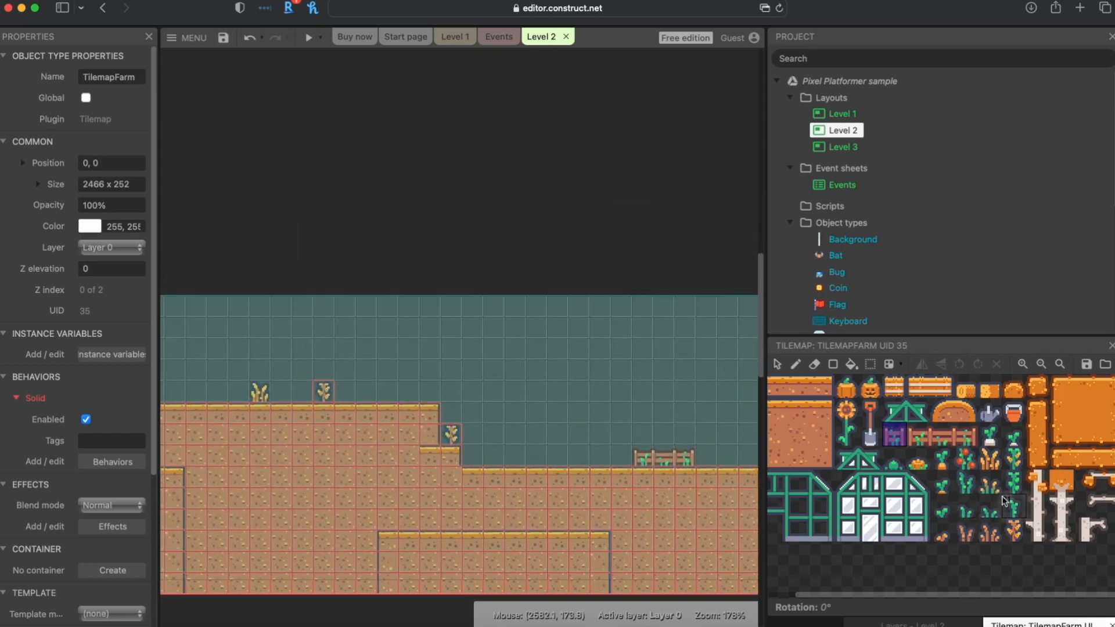
double_click(1013, 539)
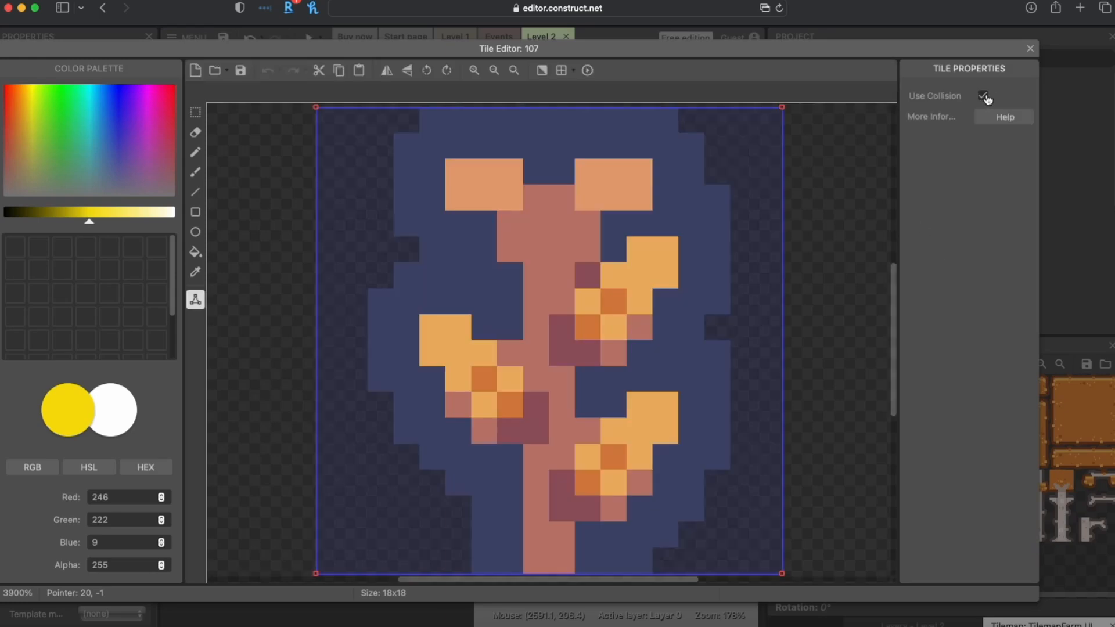
left_click(1030, 48)
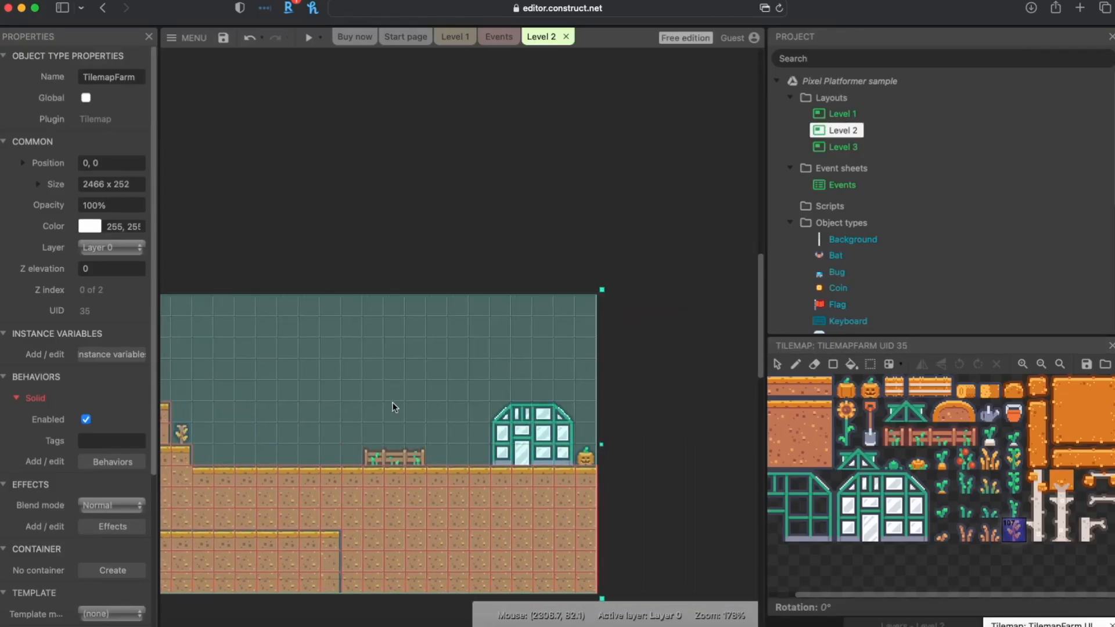
- Save the project with the updated tile collisions
scroll(407, 399, "left", 15)
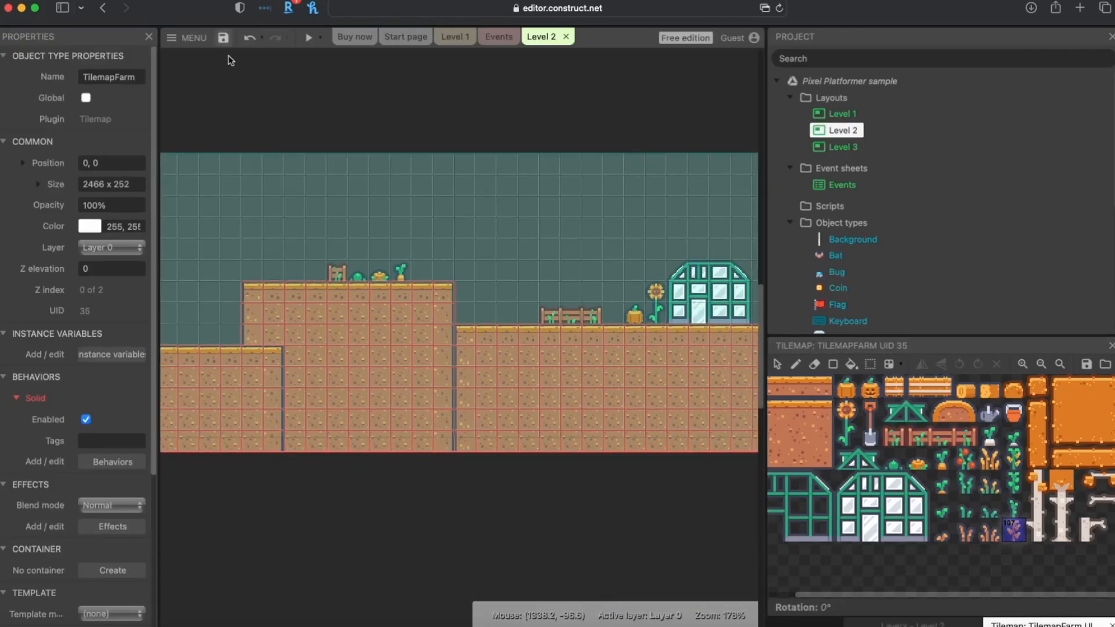
left_click(223, 38)
scroll(310, 376, "right", 10)
scroll(309, 376, "up", 5)
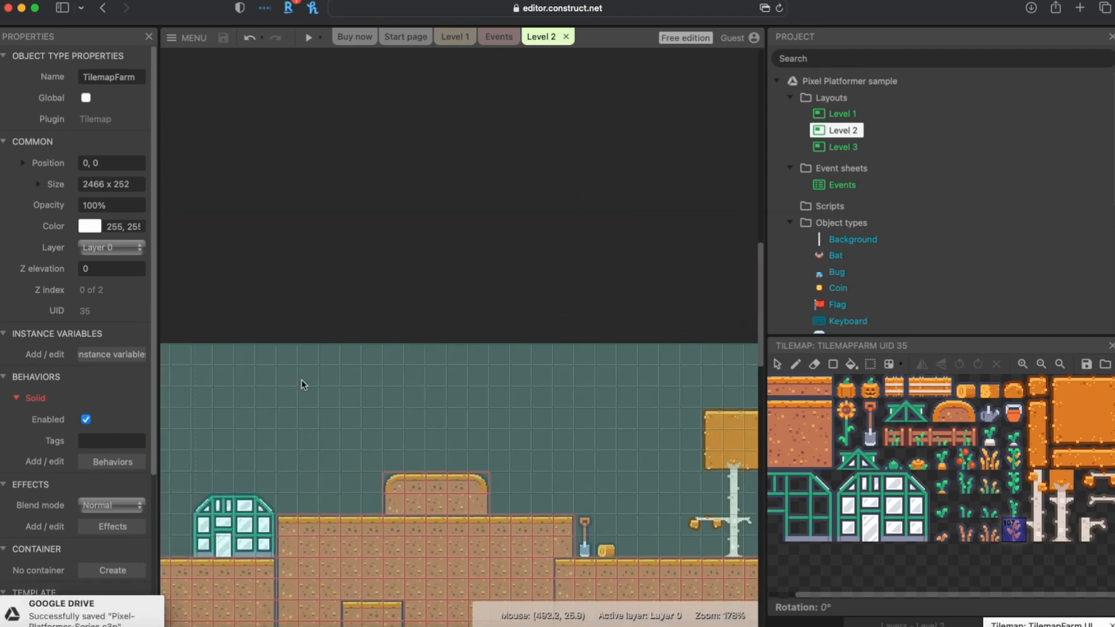
scroll(309, 376, "left", 15)
scroll(310, 375, "up", 4)
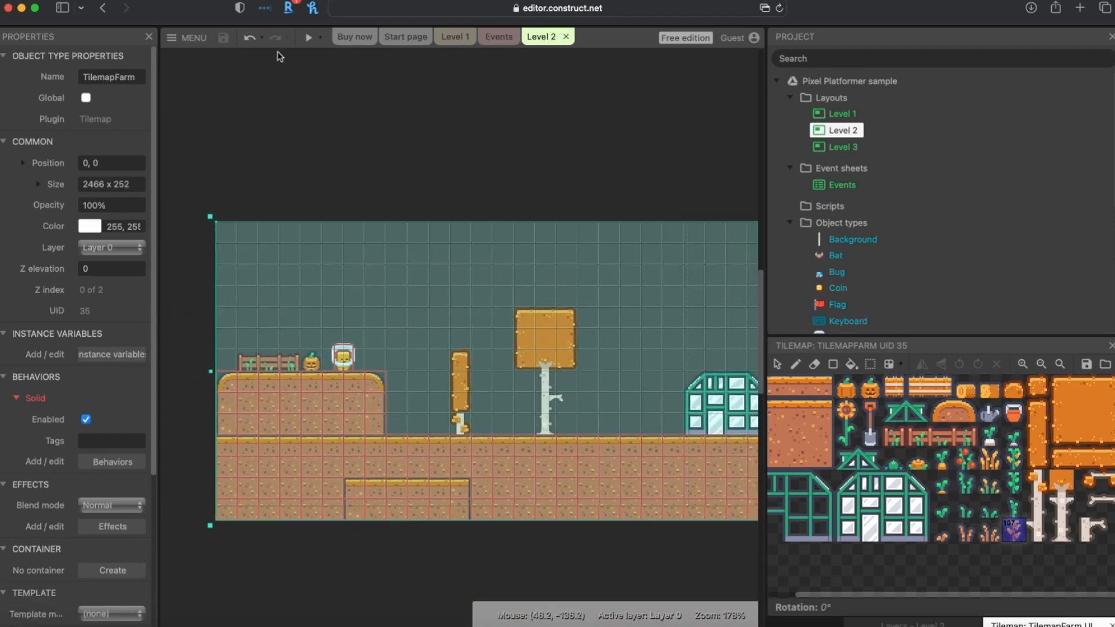
- Preview Level 2 in a widened window and move the Player past the first trees and greenhouse onto the higher ground
left_click(308, 37)
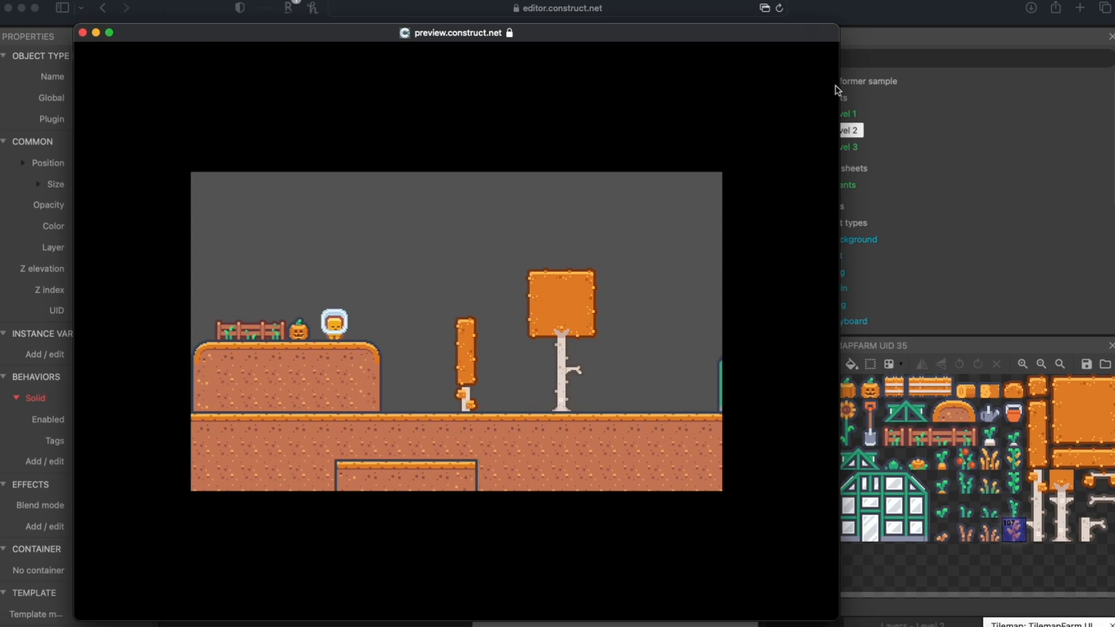
left_click_drag(841, 86, 1090, 93)
key("Right")
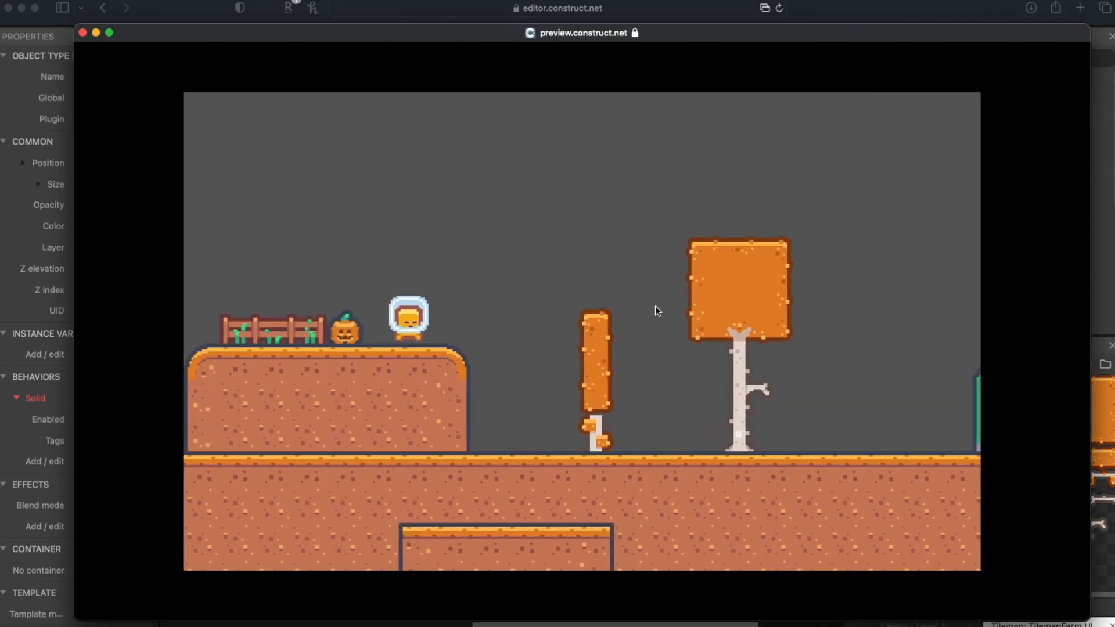
key("Left")
key("Right")
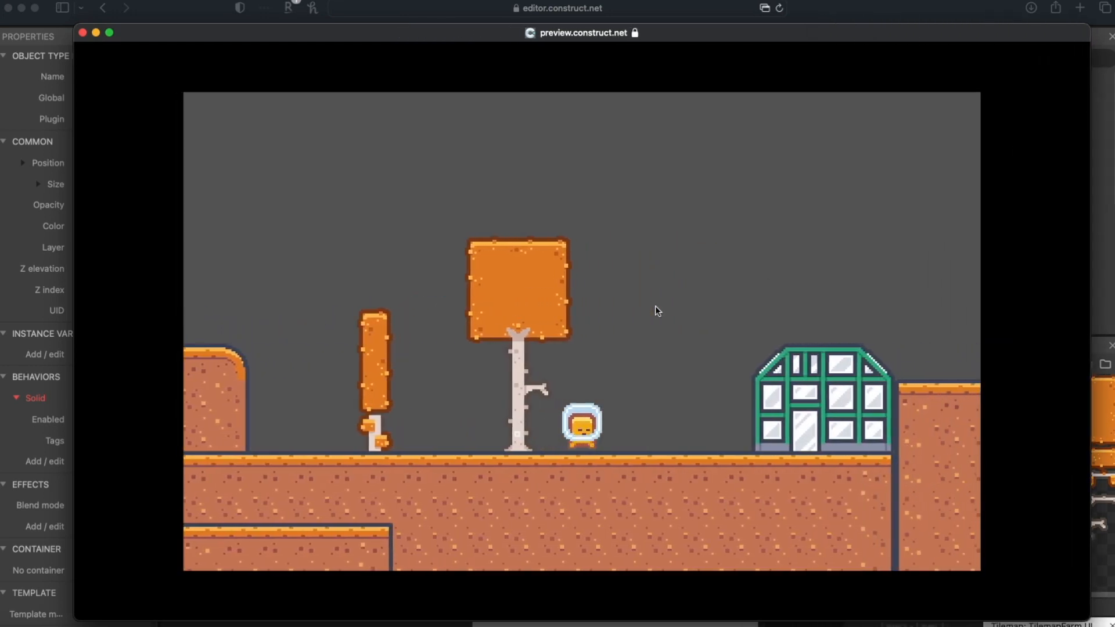
key("Up")
key("Up")
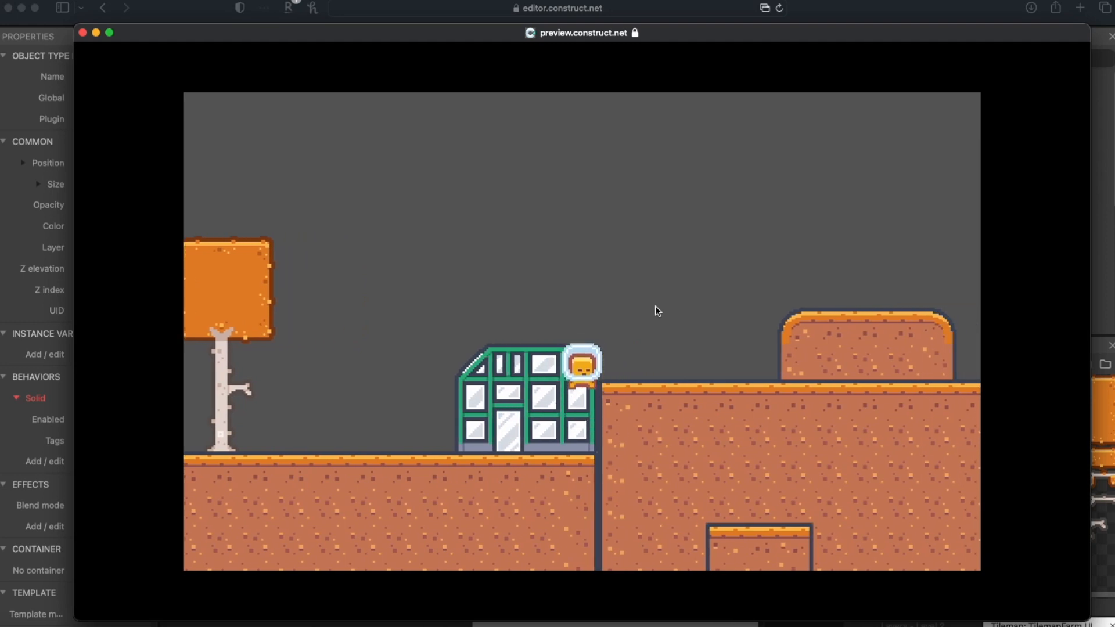
key("Left")
key("Right")
key("Up")
key("Right")
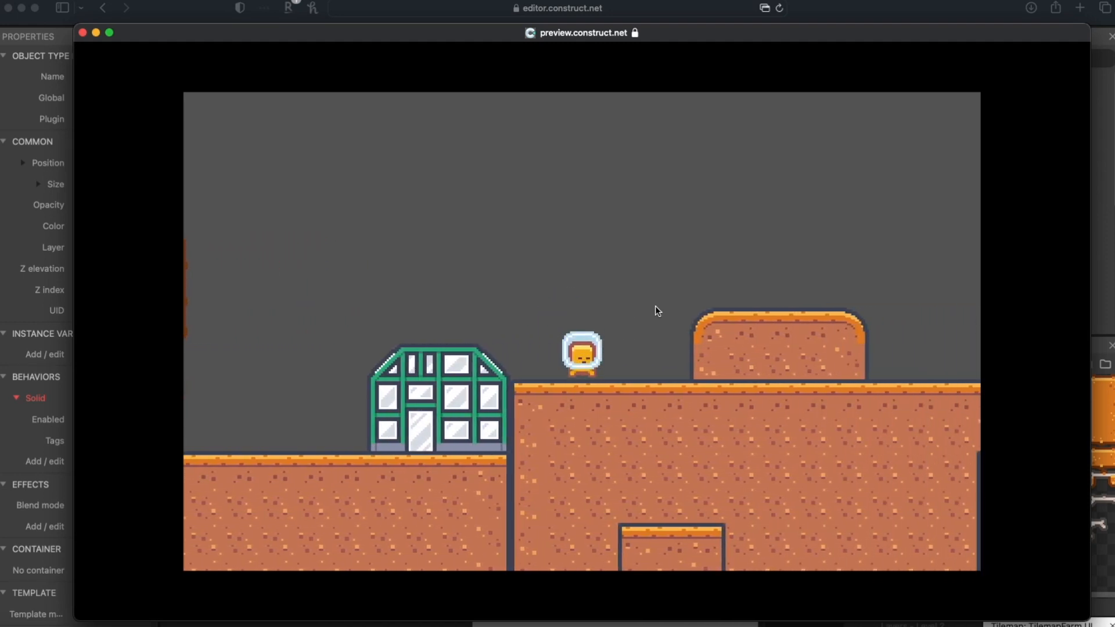
- Run and jump the Player over the rounded mound, past the shovel and branched trees, and across the gap
key("Up")
key("Right")
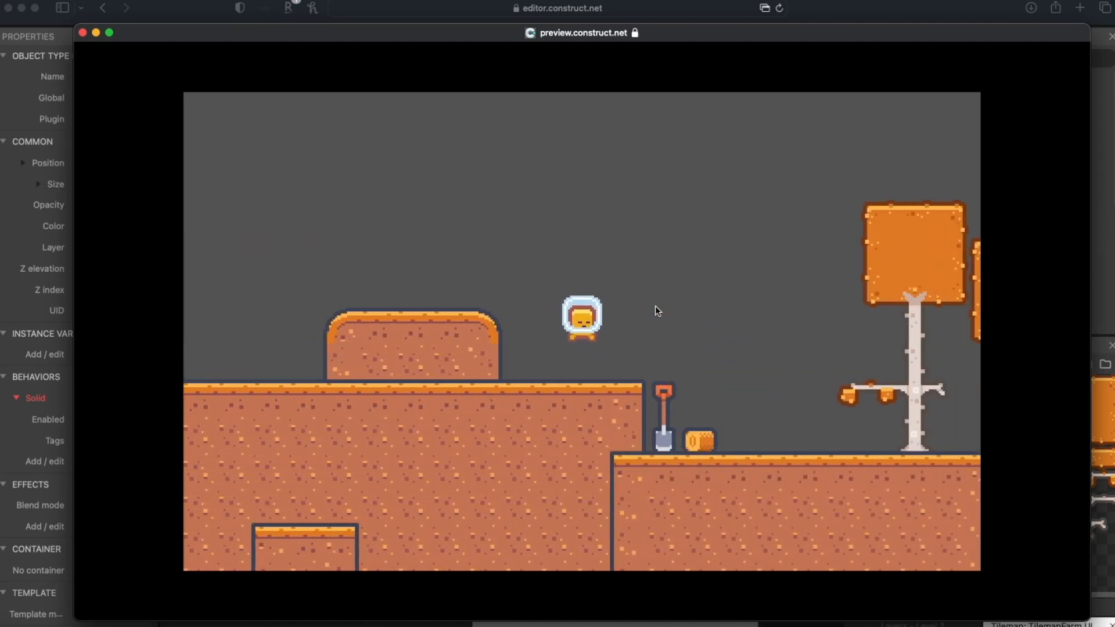
key("Left")
key("Right")
key("Right")
key("Up")
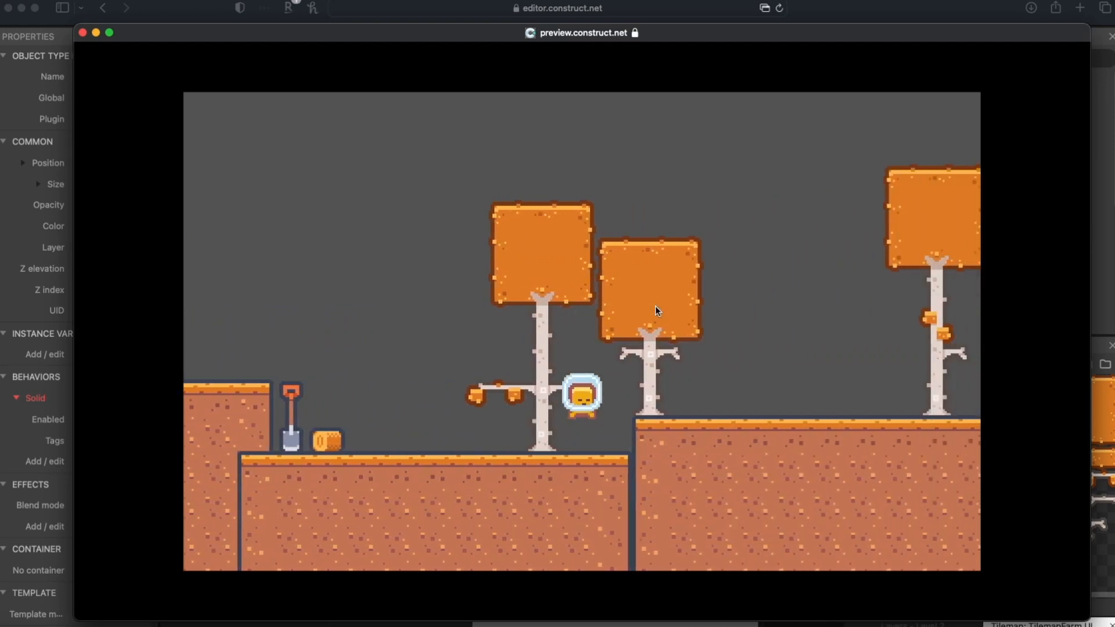
key("Right")
key("Up")
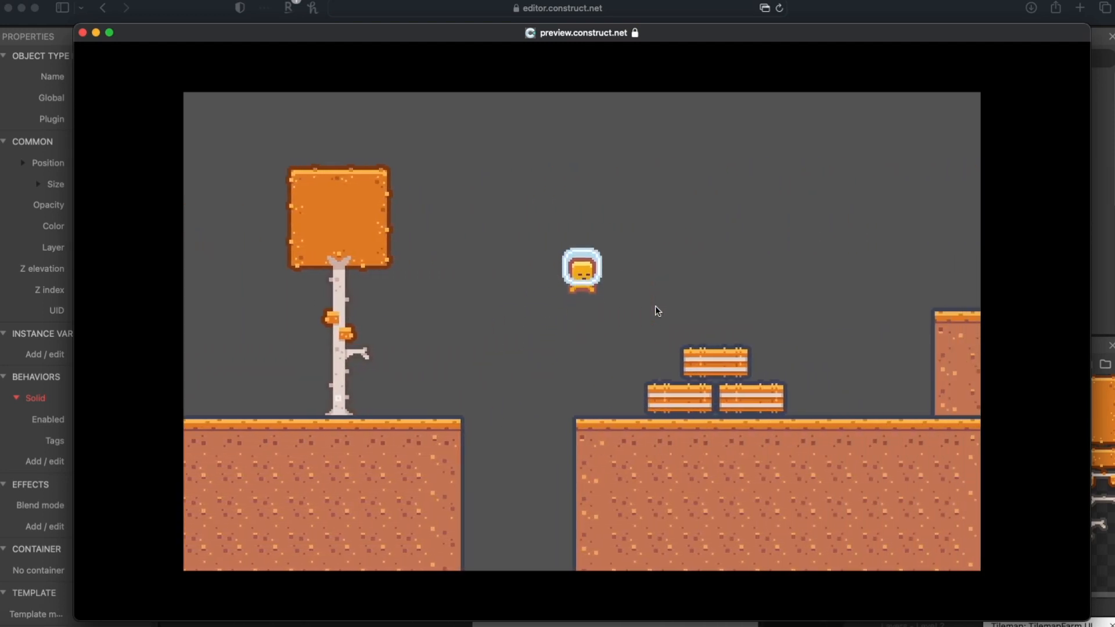
- Move the Player over the crop ledge, second greenhouse and dried plants to the fence near the level's end
key("Up")
key("Right")
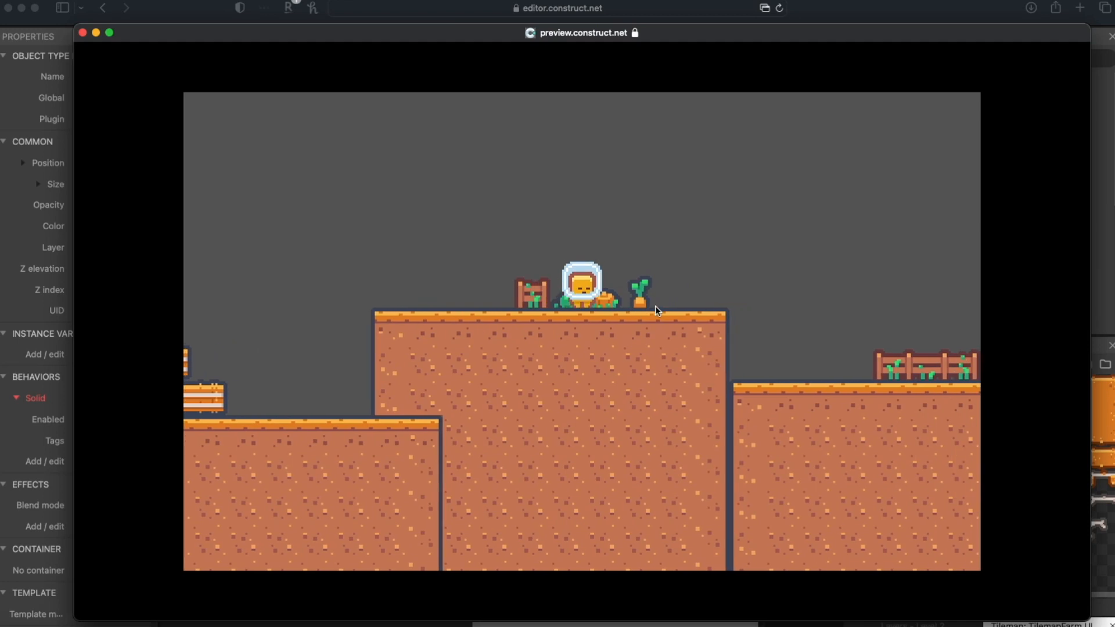
key("Right")
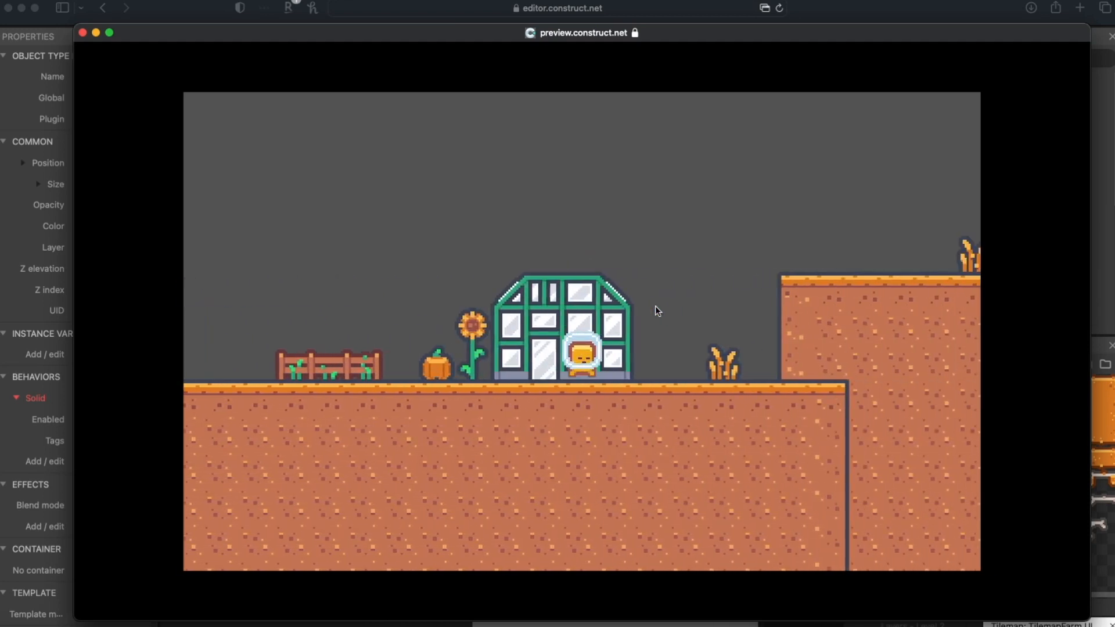
key("Up")
key("Left")
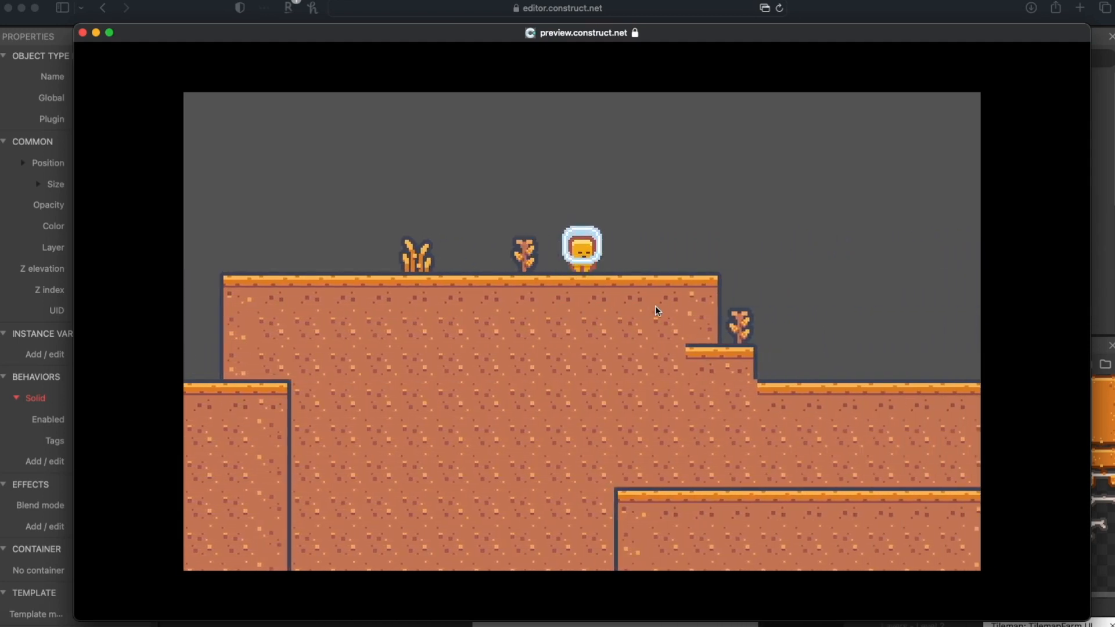
key("Right")
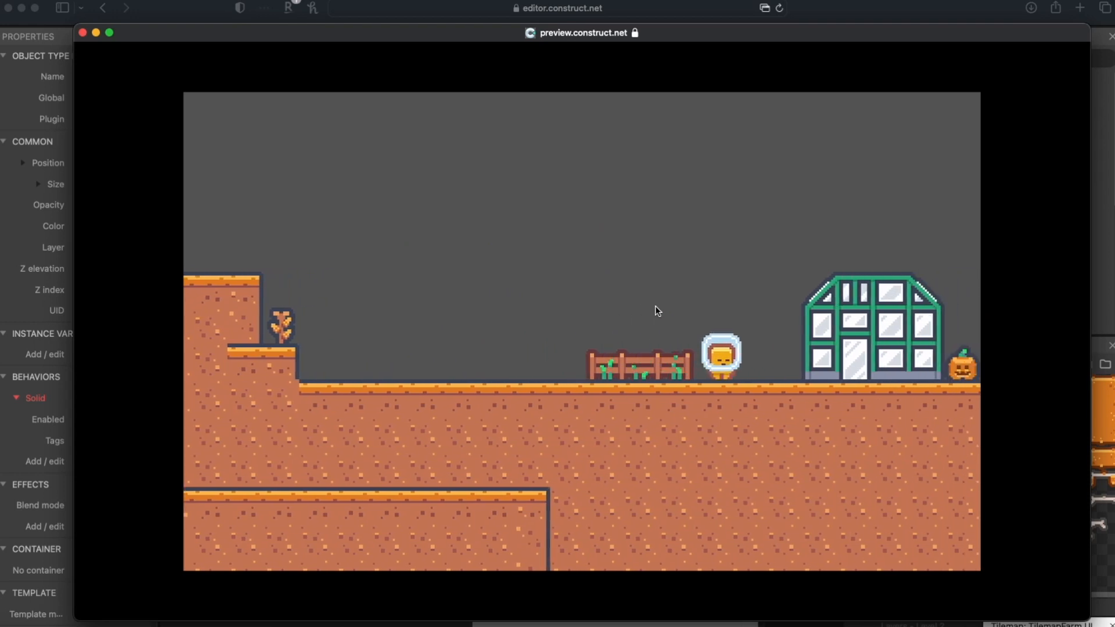
- Test the Player moving and jumping back over the stepped ledge to the dried plants and greenhouse
key("Left")
key("Left")
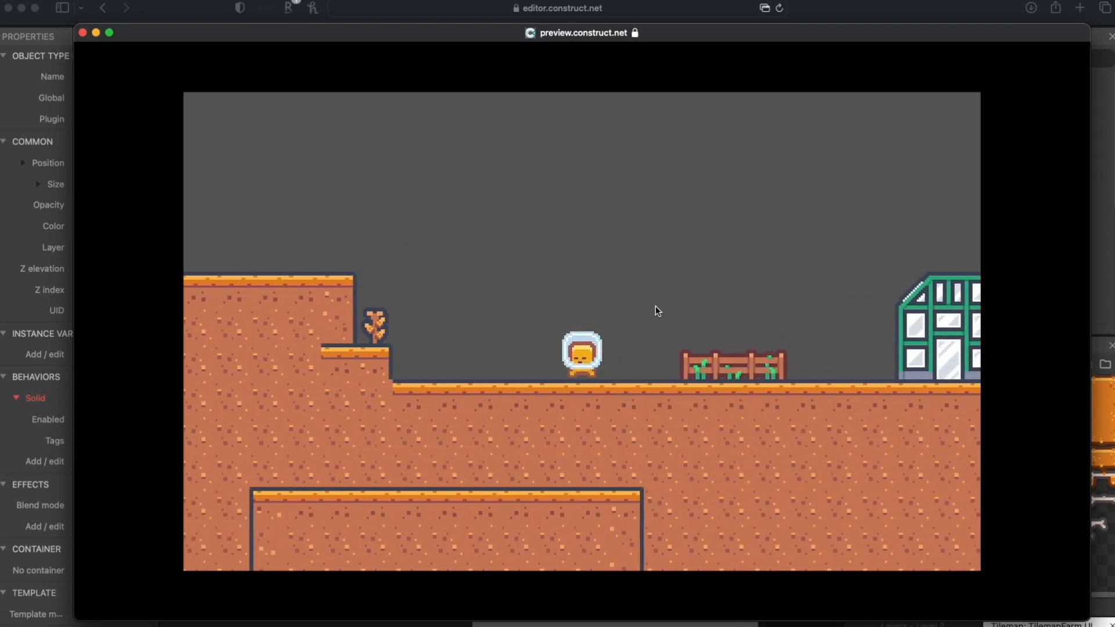
key("Up")
key("Up")
key("Left")
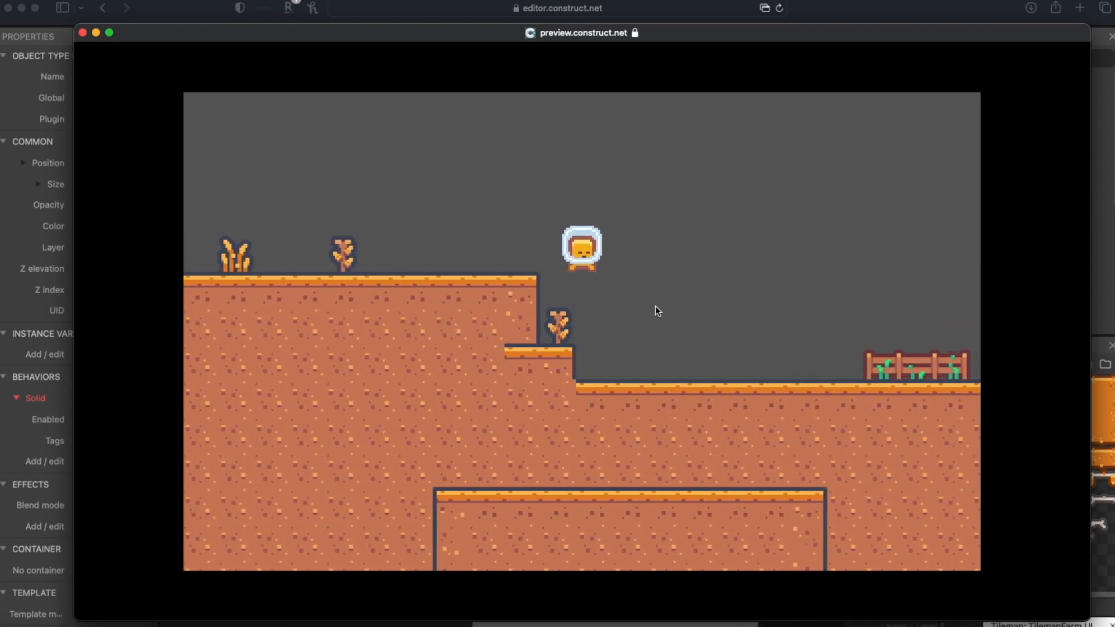
key("Right")
key("Left")
key("Right")
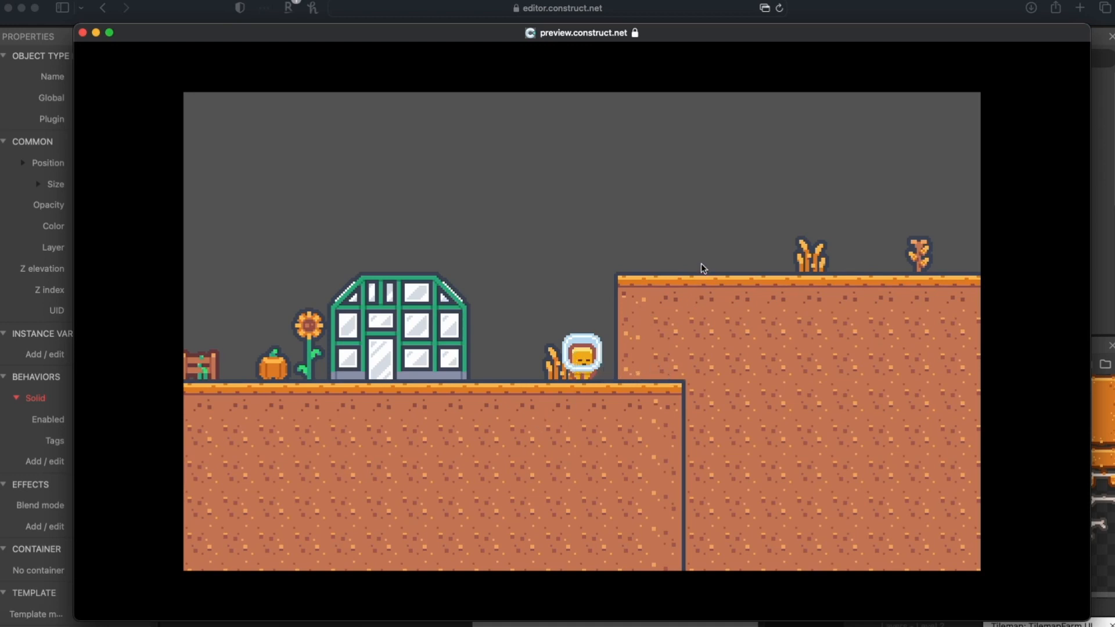
key("Left")
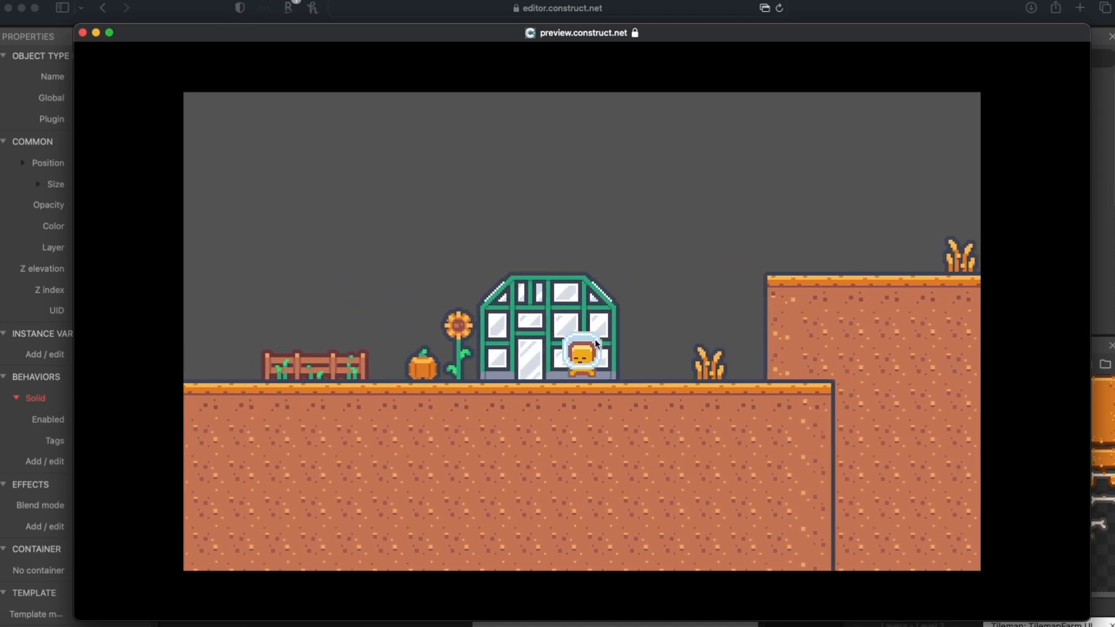
- Move the Player back past the second greenhouse and crop ledge down to the stacked crates, and close the preview
key("Up")
key("Left")
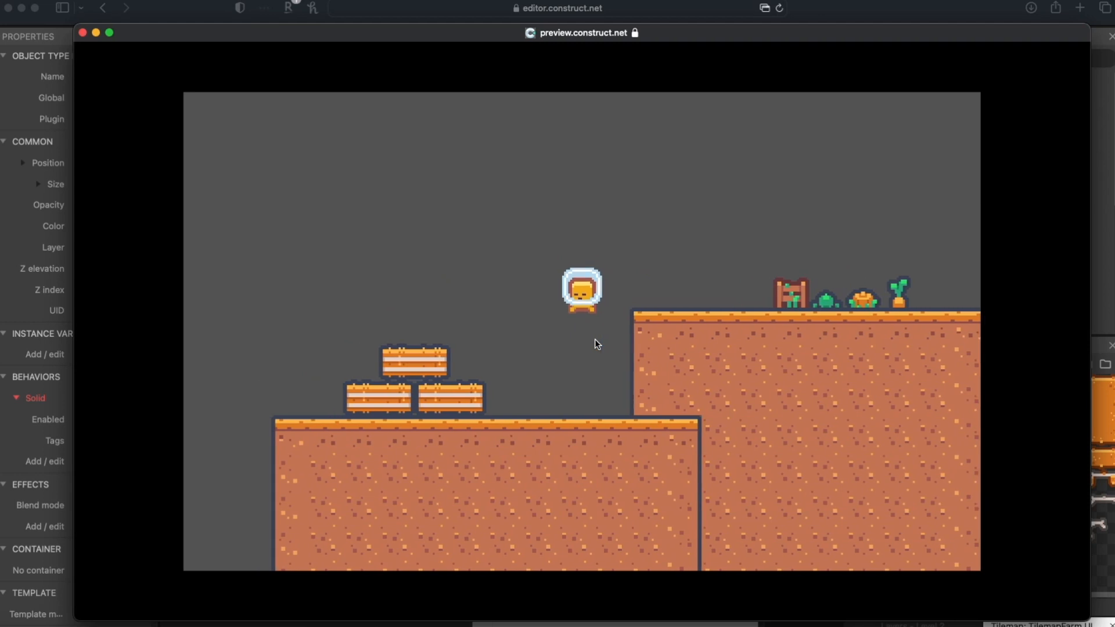
key("Left")
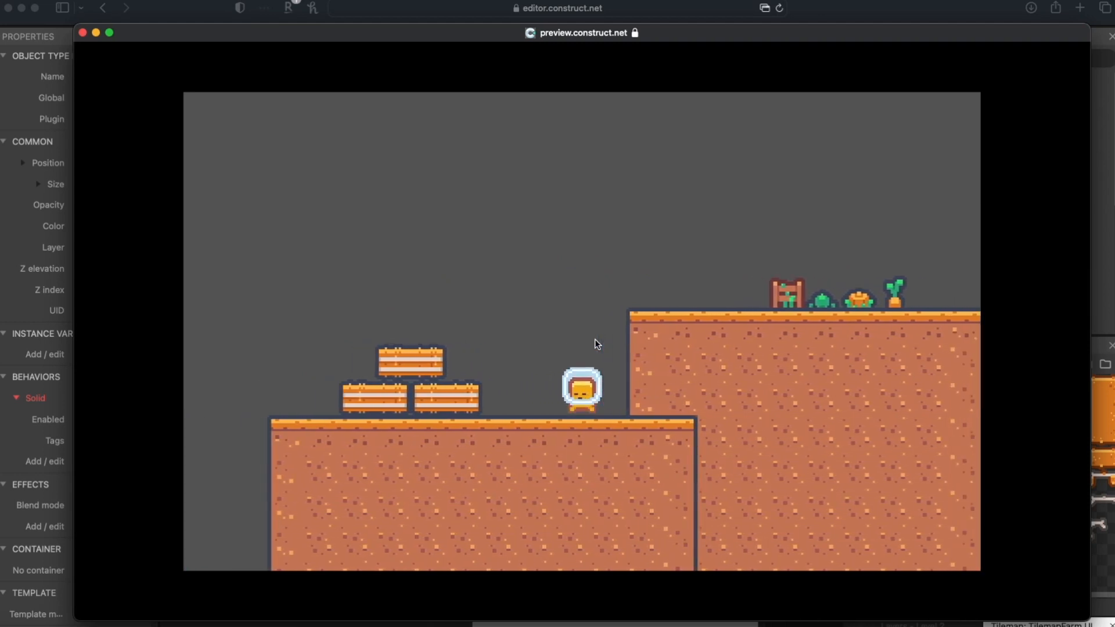
key("Right")
key("Left")
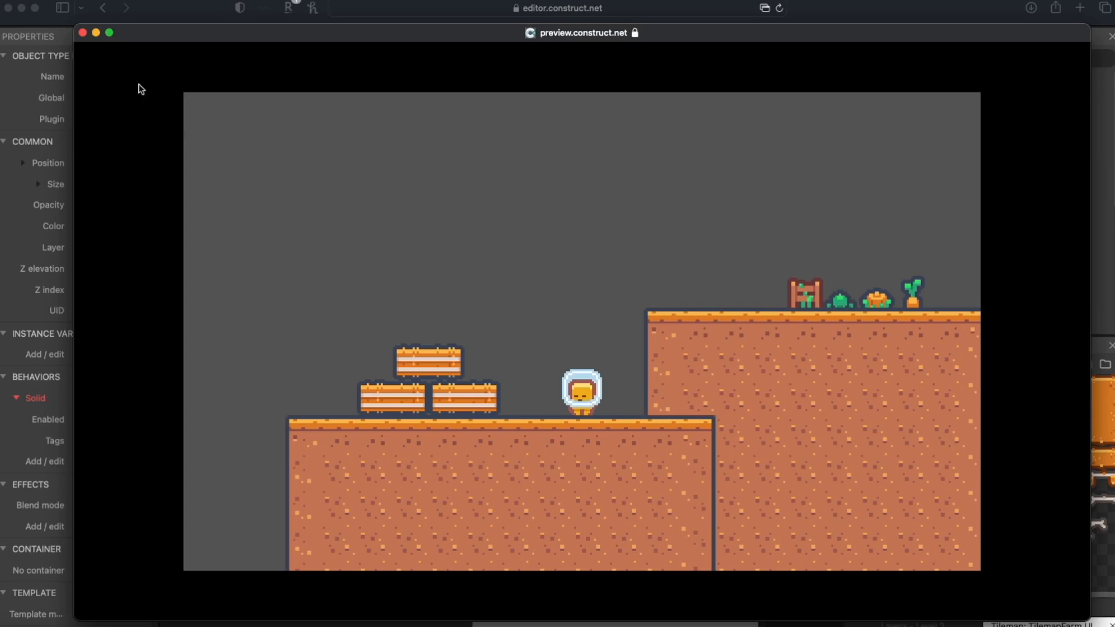
left_click(83, 33)
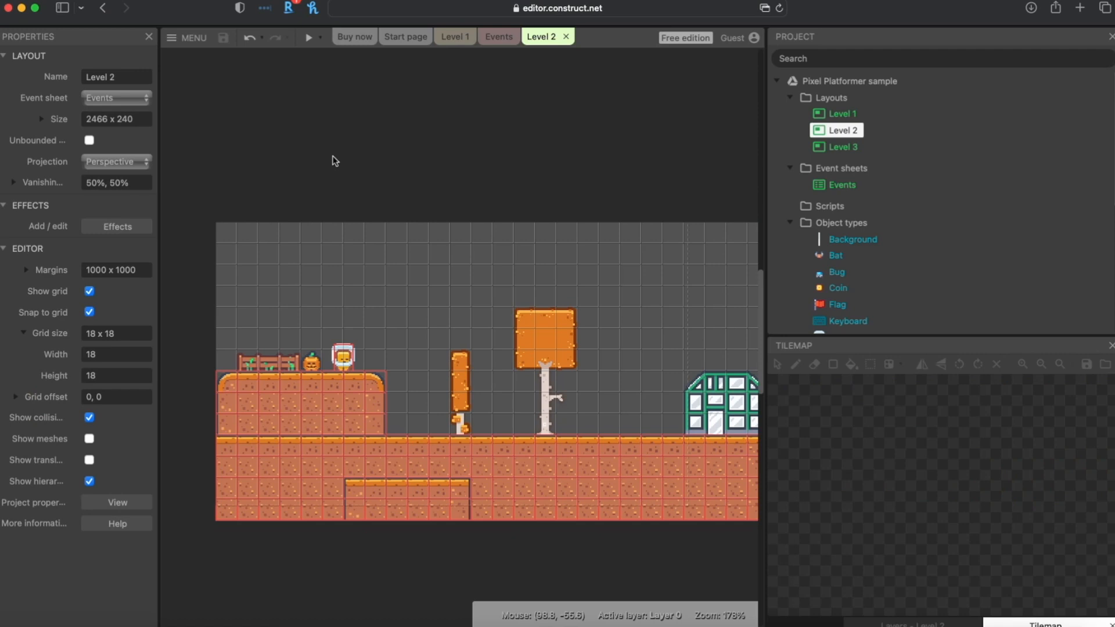
- Place a Bat in Level 2 between the tall branched tree and the first greenhouse, at position 342, 126
scroll(849, 229, "down", 1)
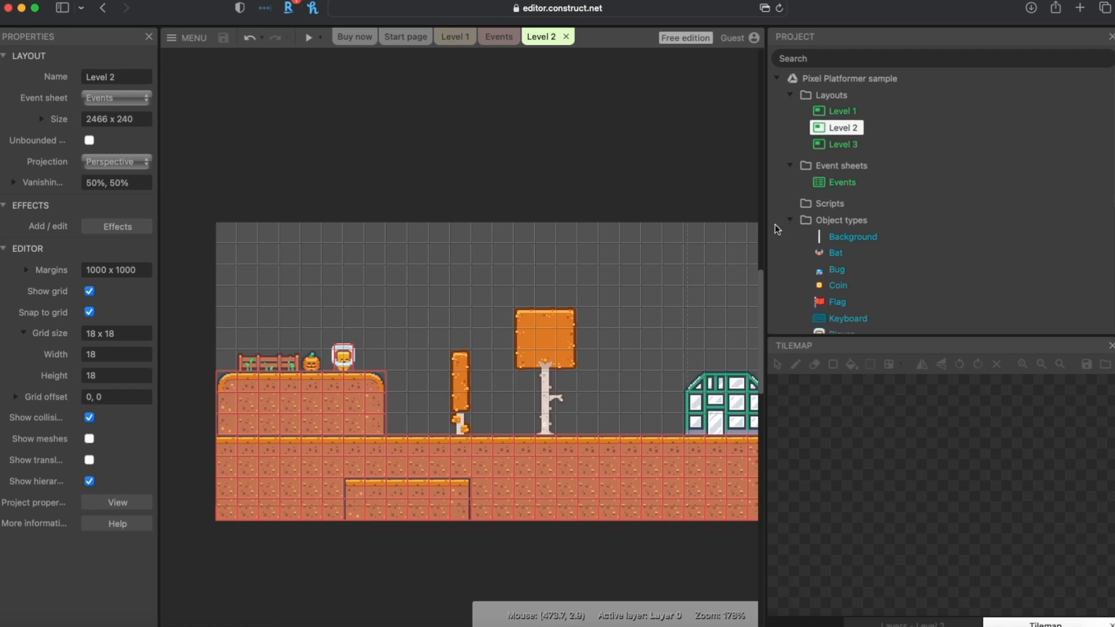
scroll(848, 227, "down", 2)
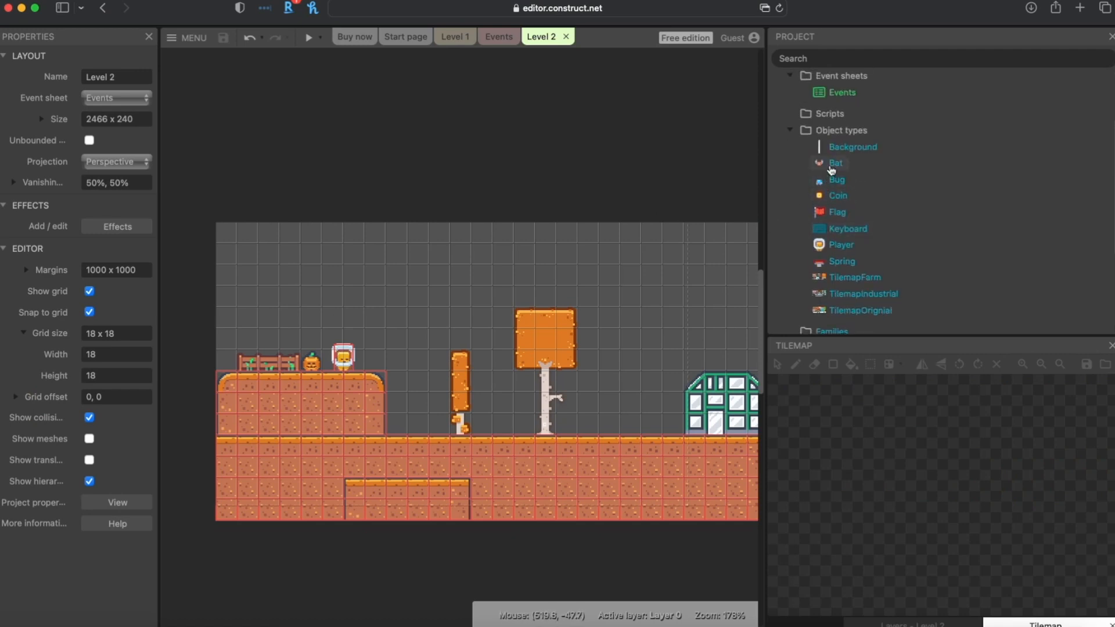
double_click(834, 164)
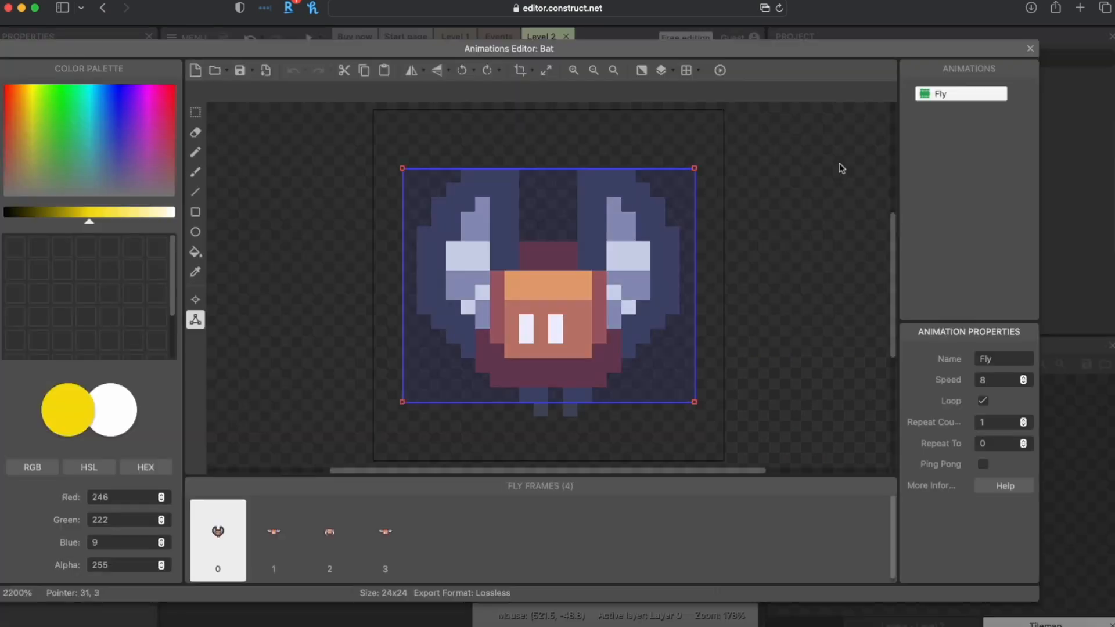
left_click(1031, 49)
left_click_drag(819, 165, 629, 374)
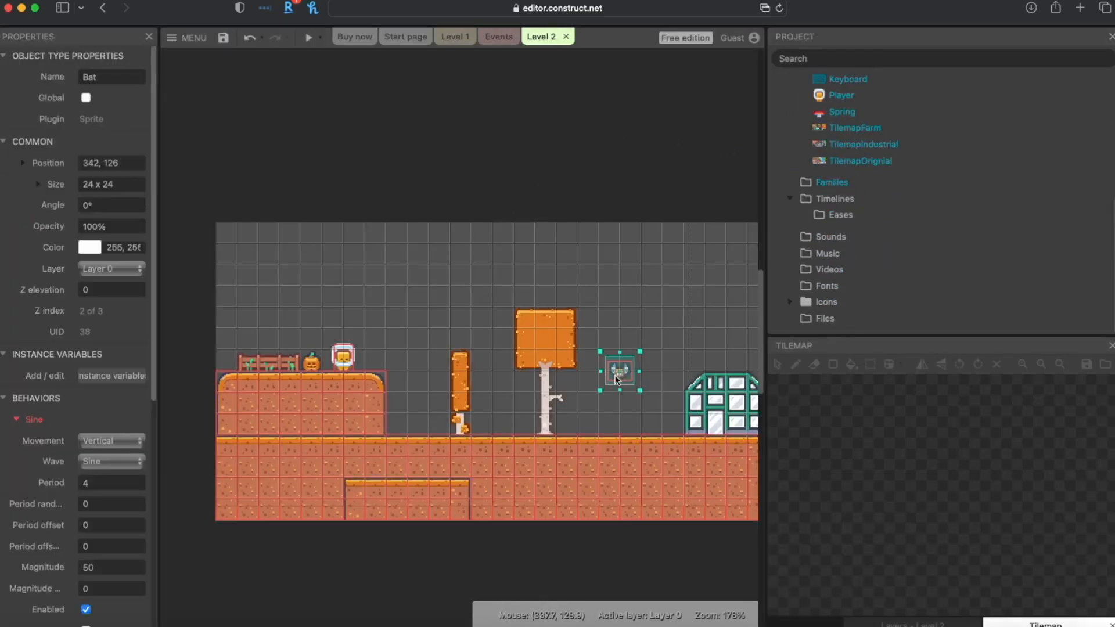
- Configure the Bat's Sine behavior with Vertical movement, a period of 4 and a magnitude of 36
scroll(54, 412, "down", 1)
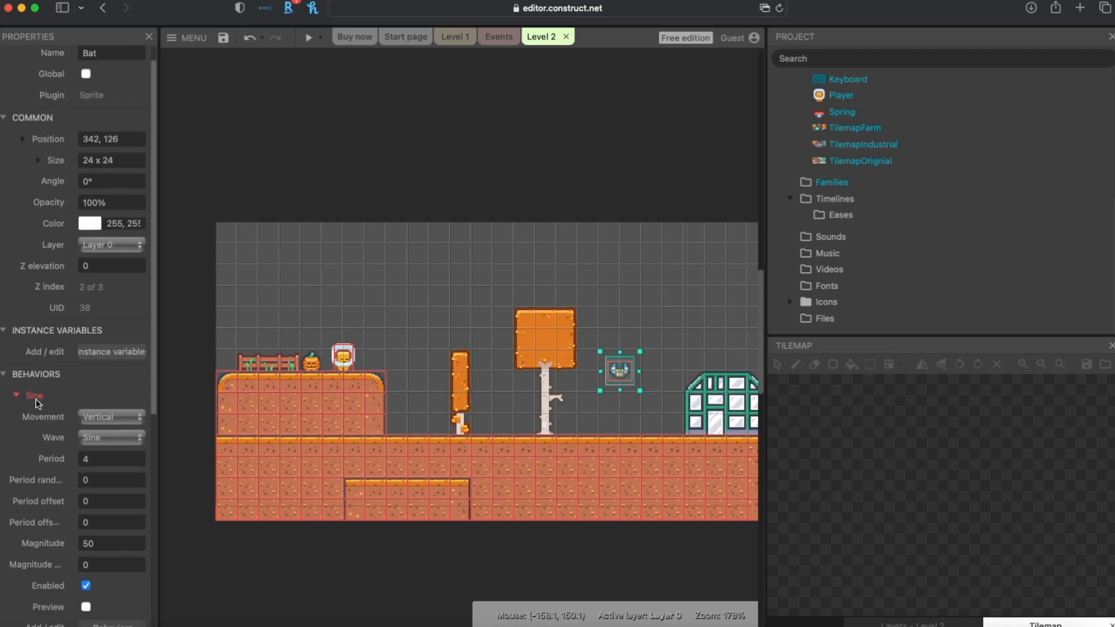
scroll(66, 419, "down", 4)
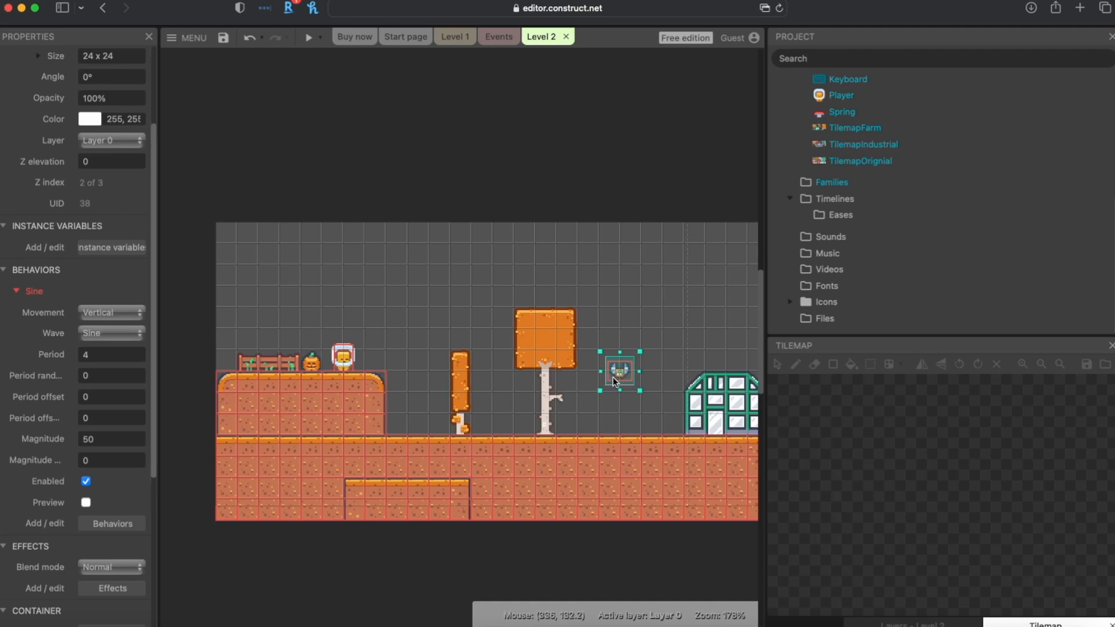
left_click(105, 312)
left_click(104, 317)
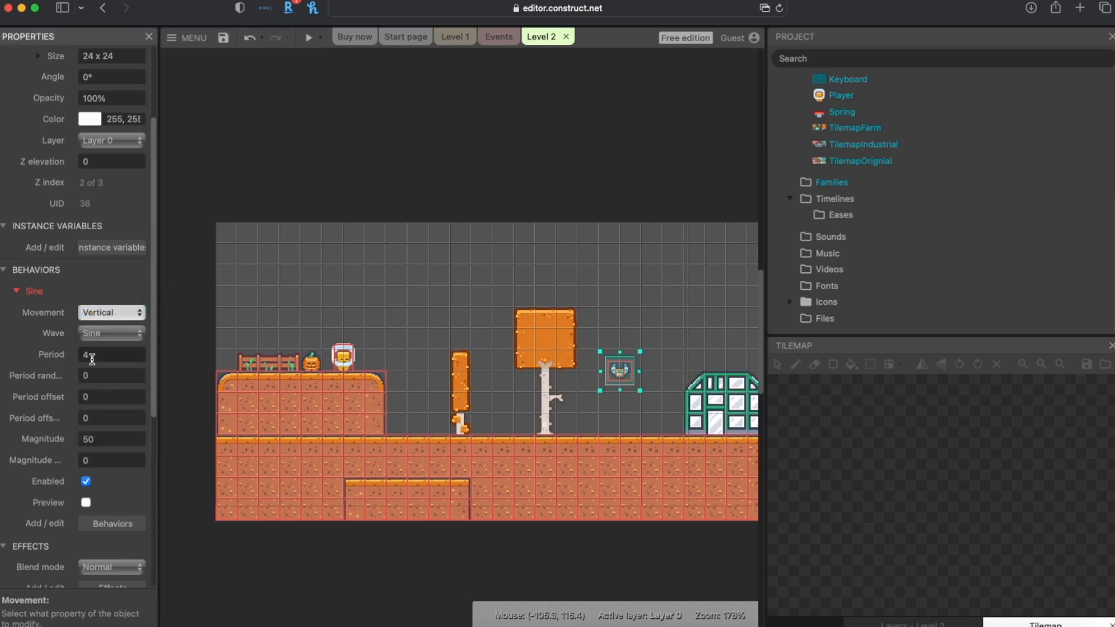
left_click(91, 357)
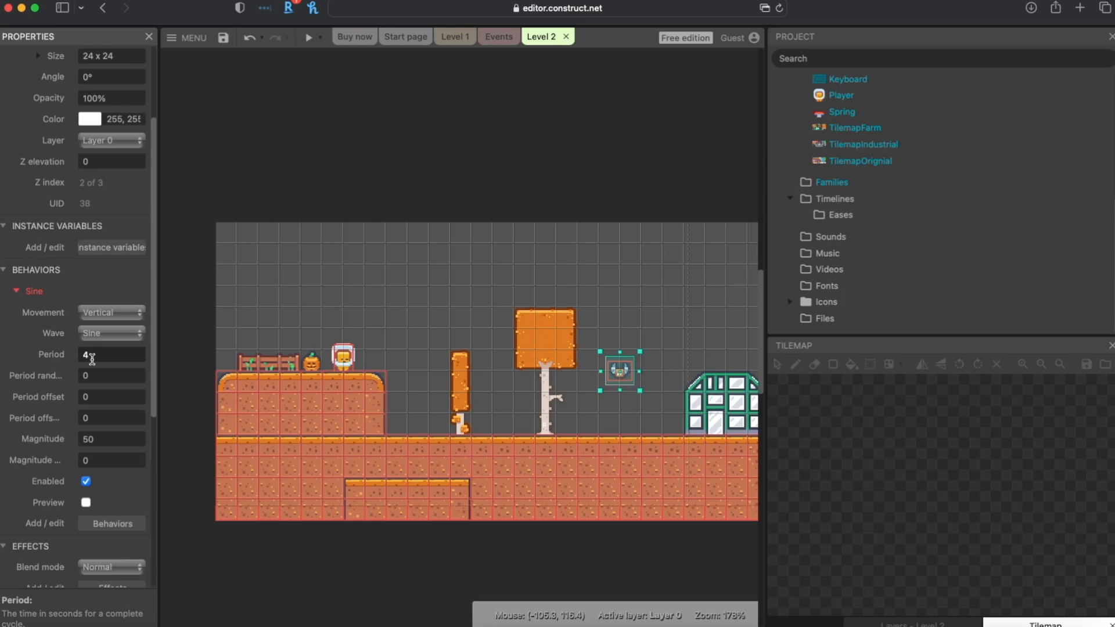
left_click(100, 440)
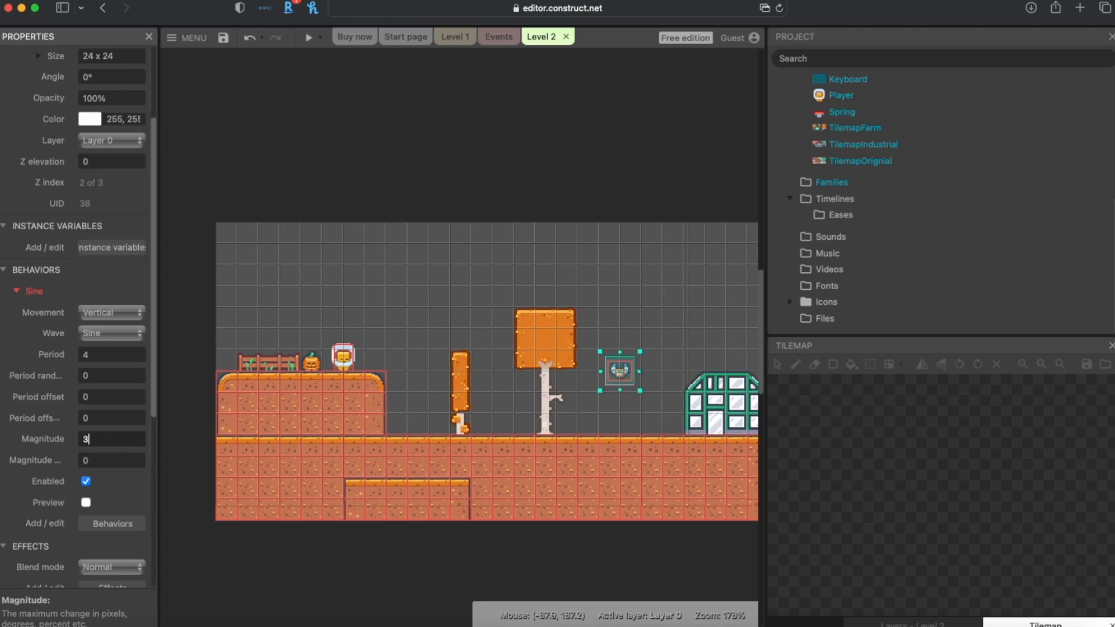
key("Tab")
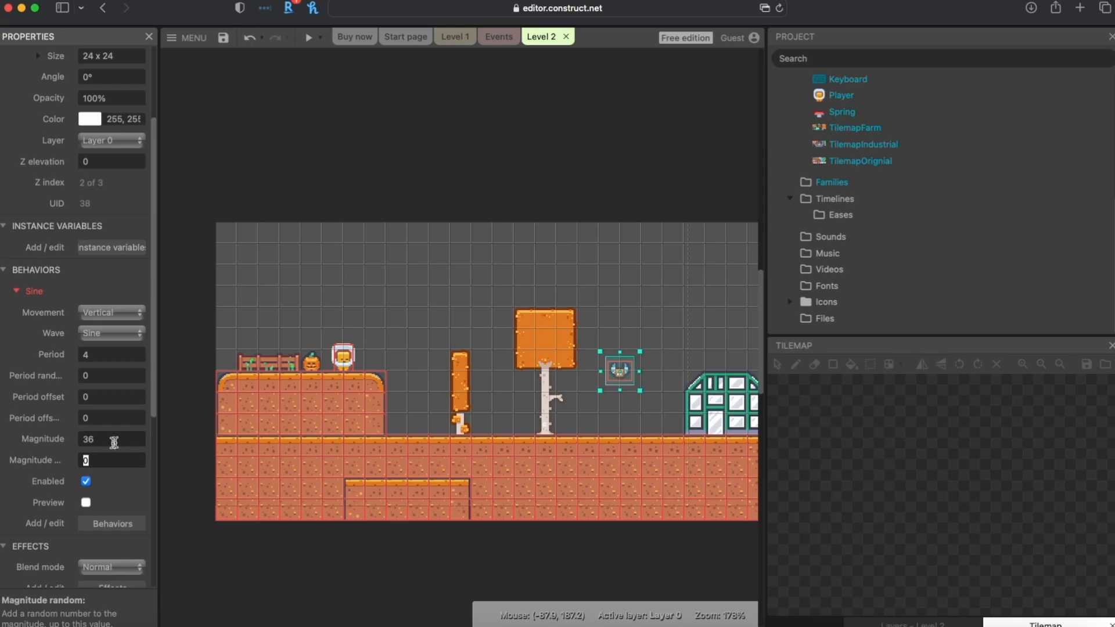
left_click(269, 175)
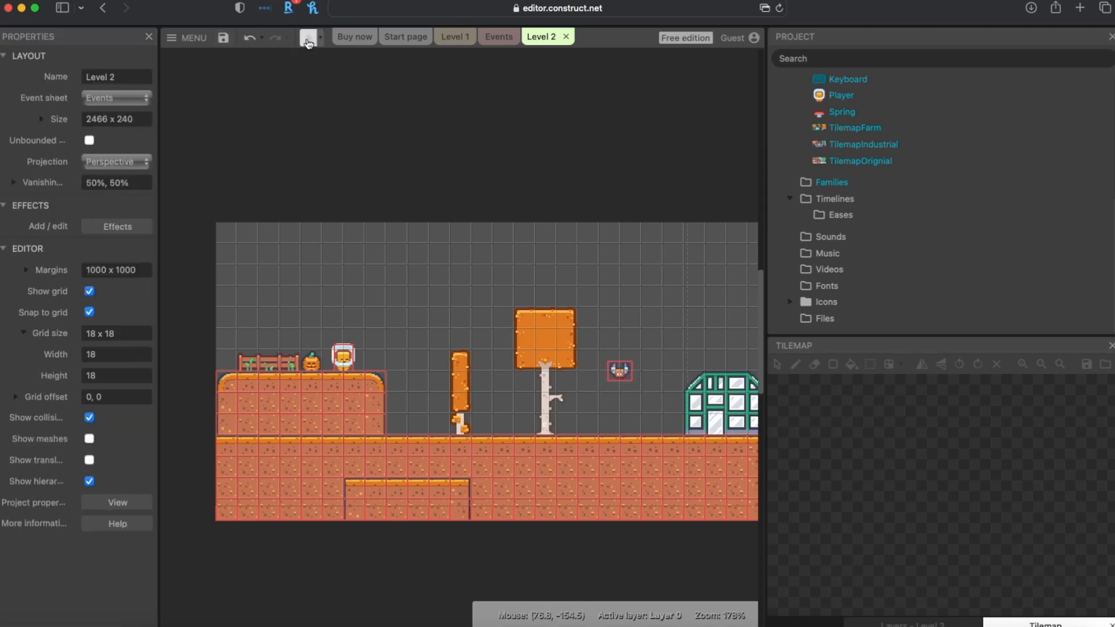
- Preview Level 2, run the Player past the trees into the Bat, and close the preview
left_click(308, 39)
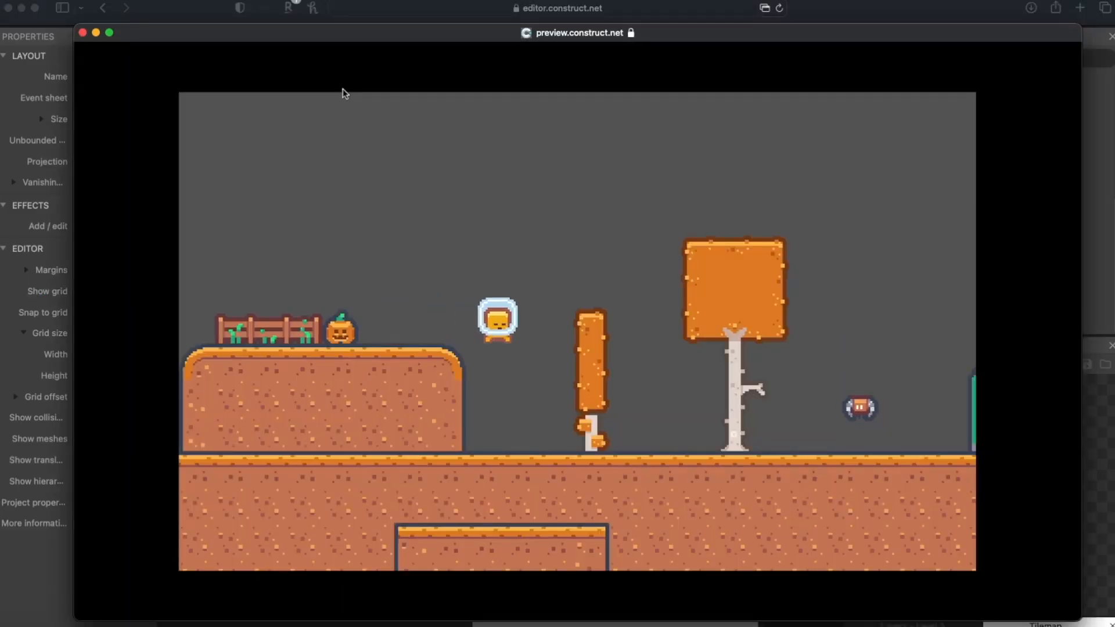
key("Right")
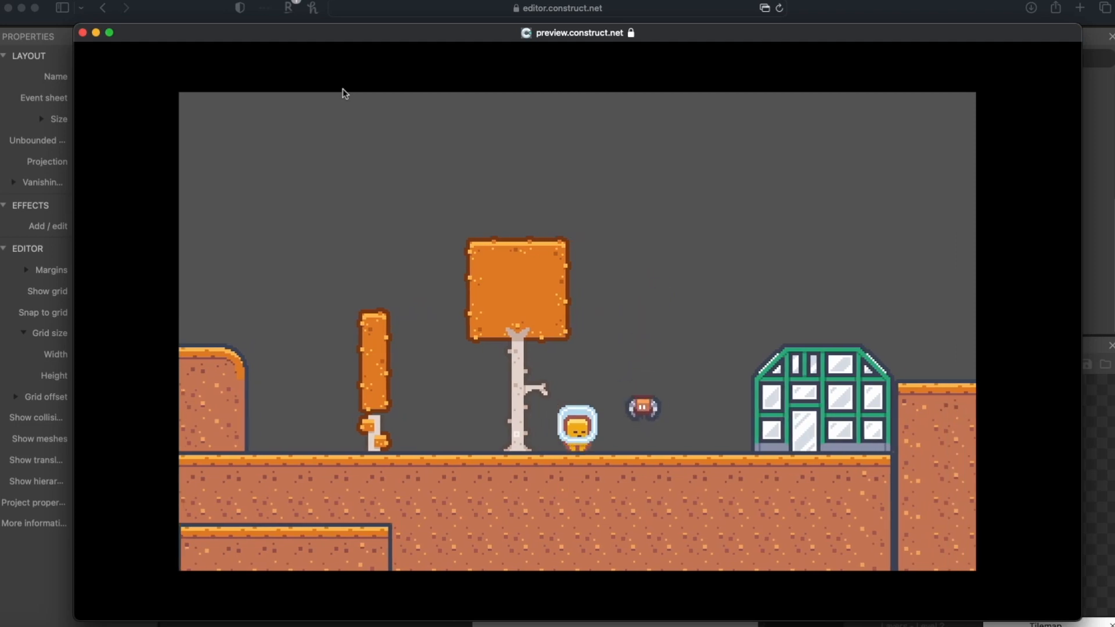
key("Right")
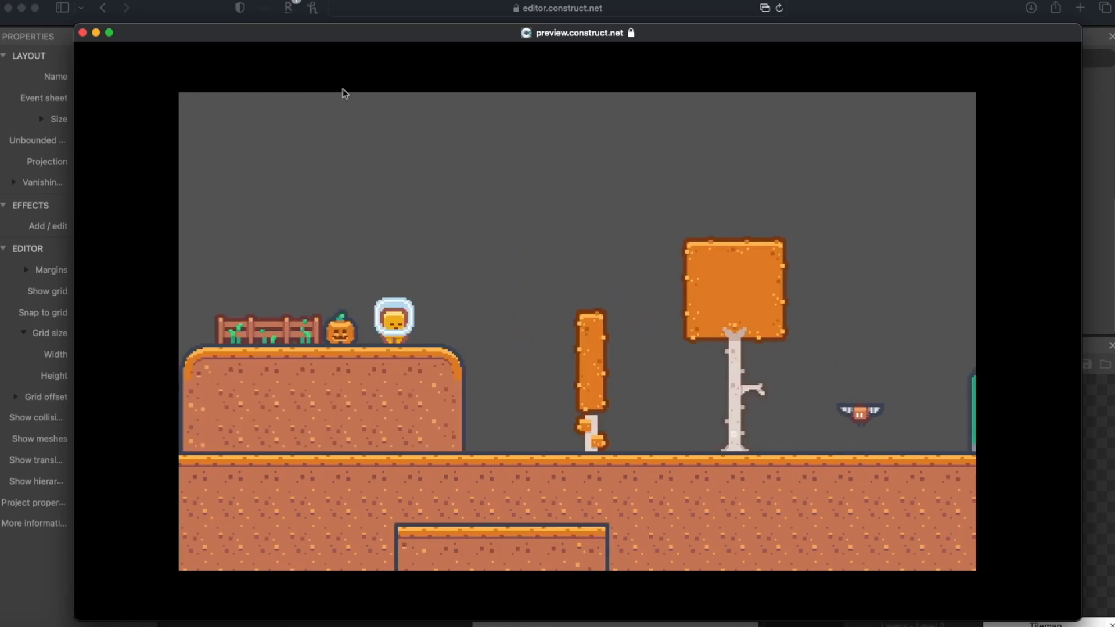
left_click(83, 33)
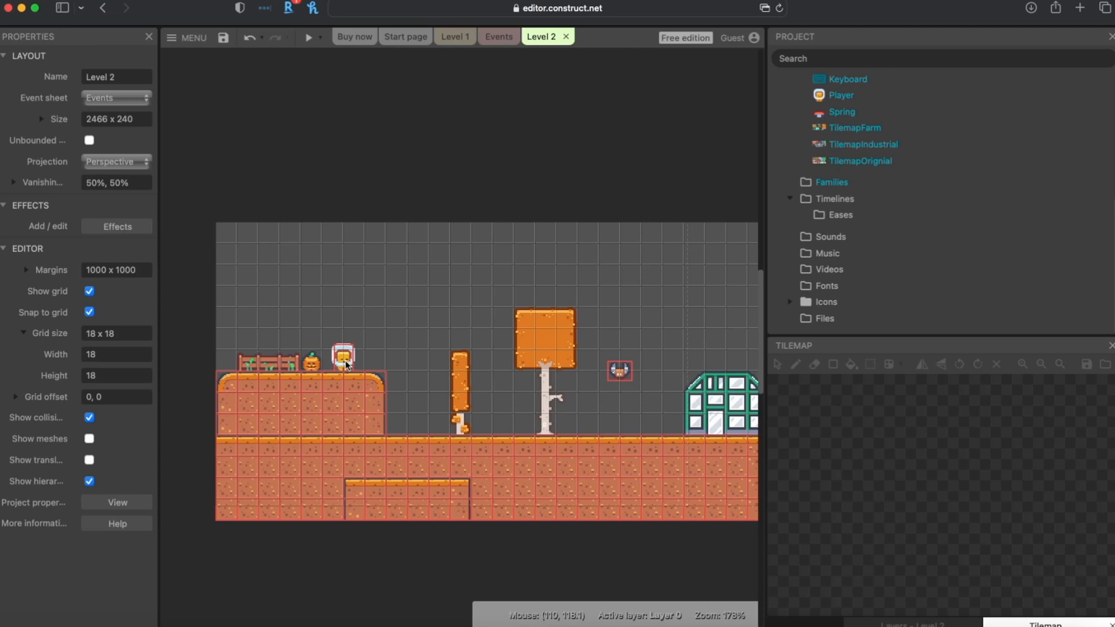
- Set Level 2's event sheet to (none) and preview the layout without its events
left_click(104, 97)
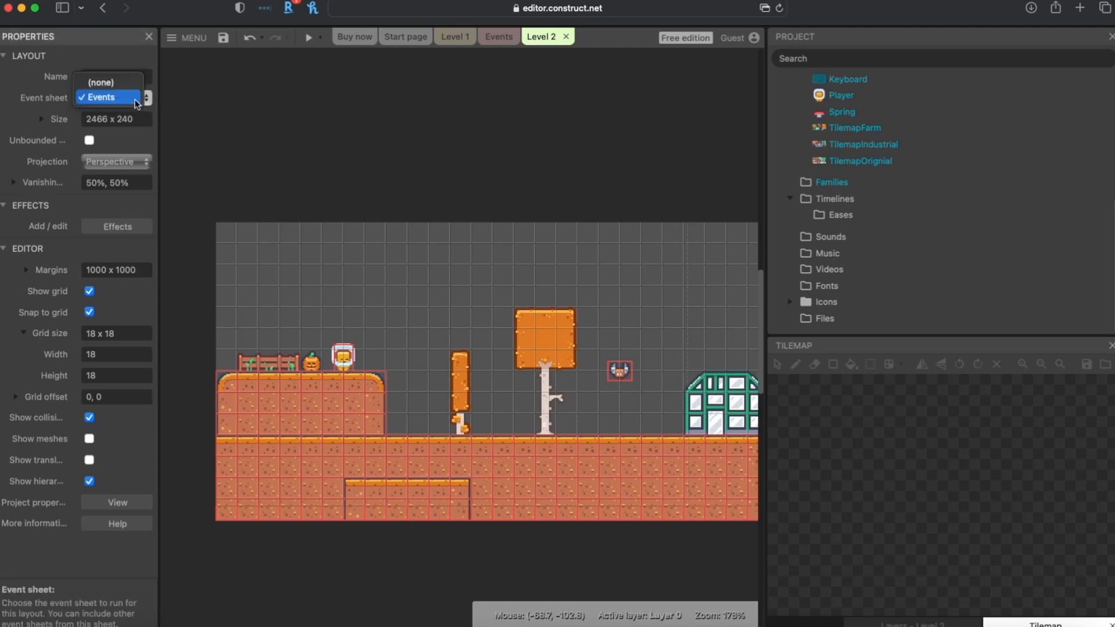
left_click(105, 85)
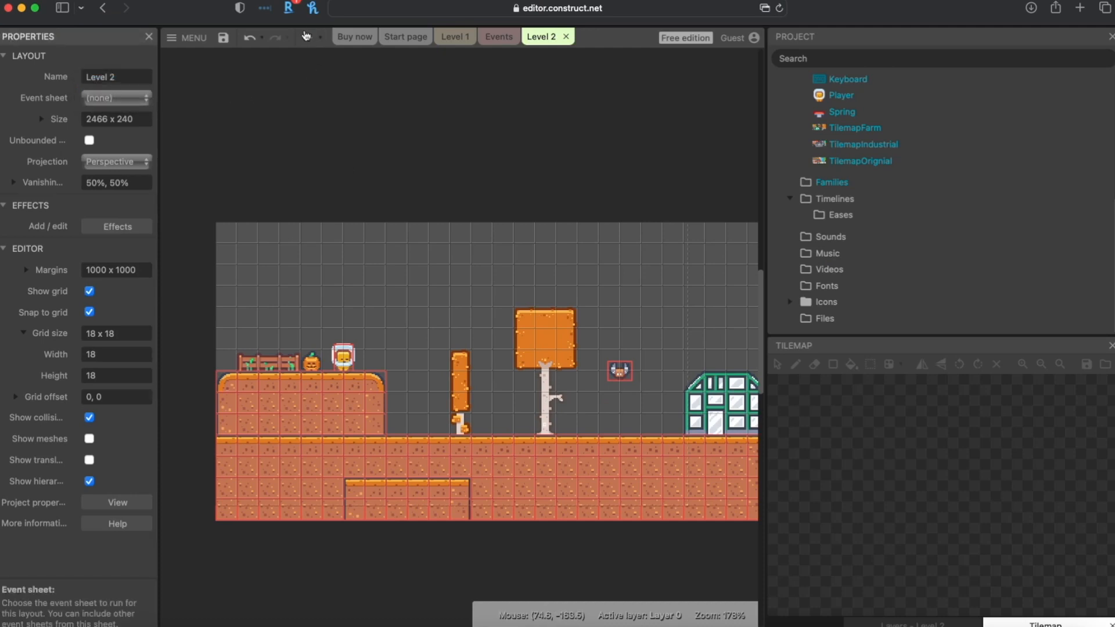
left_click(308, 37)
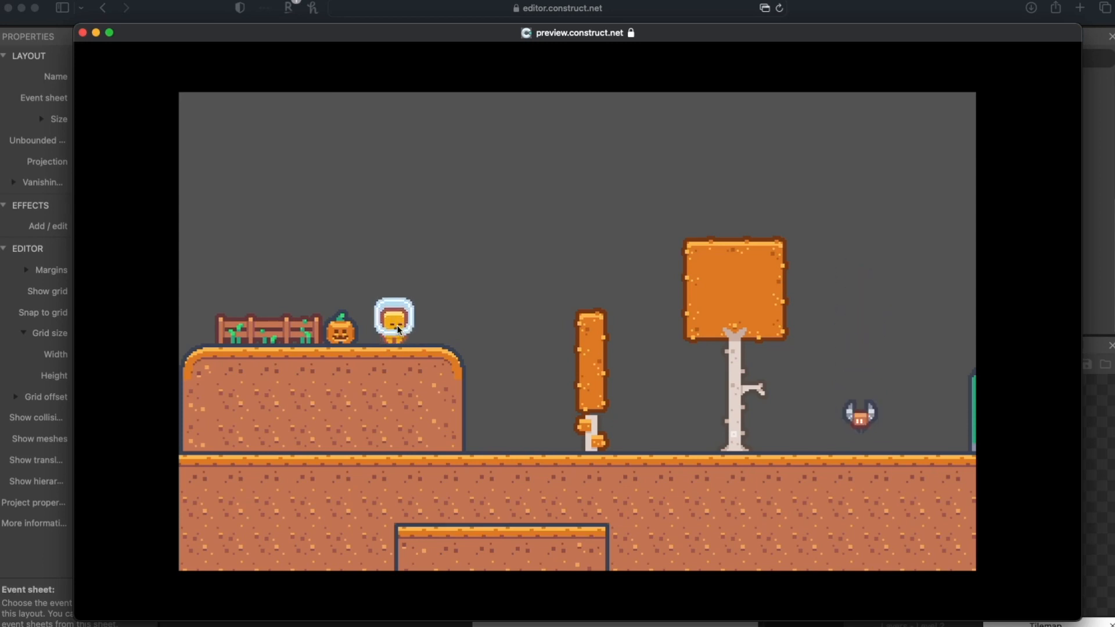
left_click(83, 34)
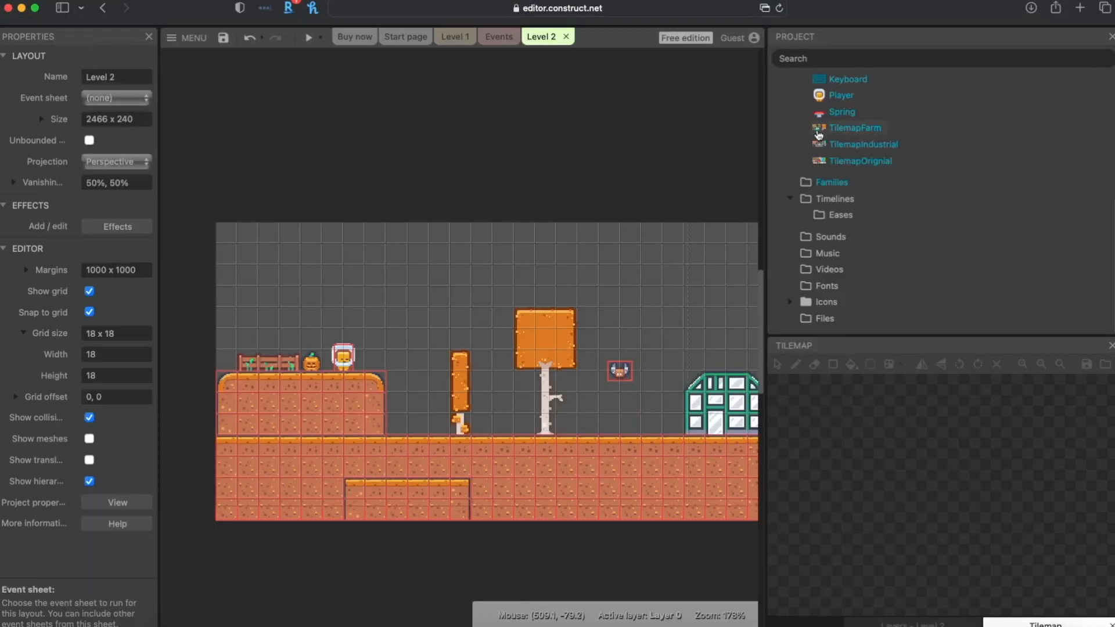
- Check Level 3's event sheet, assign the Events sheet to Level 2 again and save the project
scroll(819, 134, "up", 5)
left_click(842, 147)
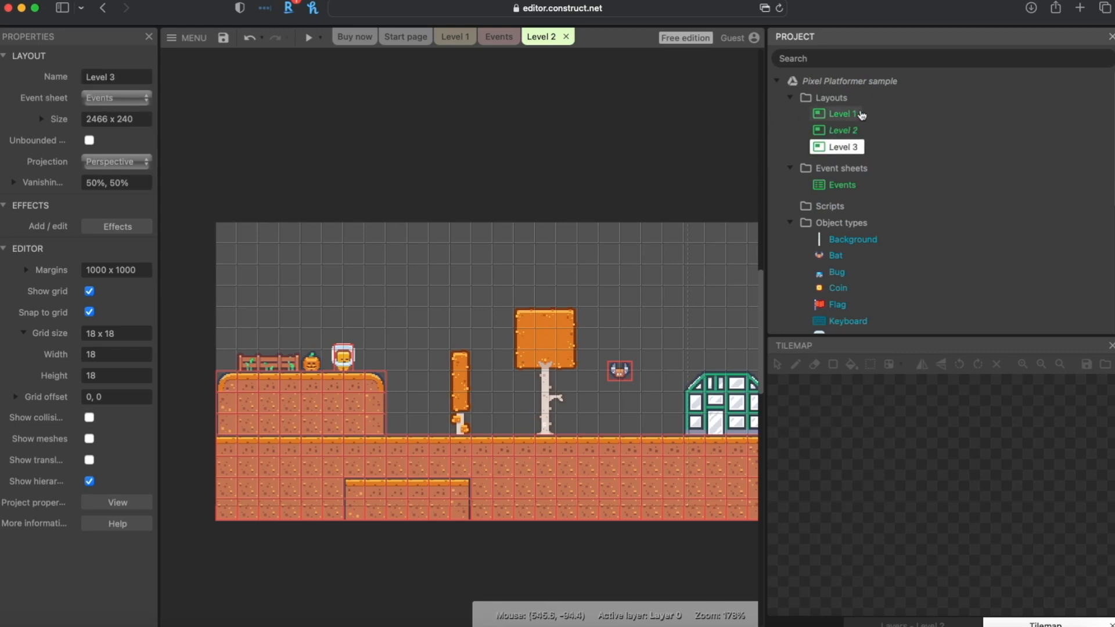
left_click(843, 130)
left_click(138, 99)
left_click(113, 108)
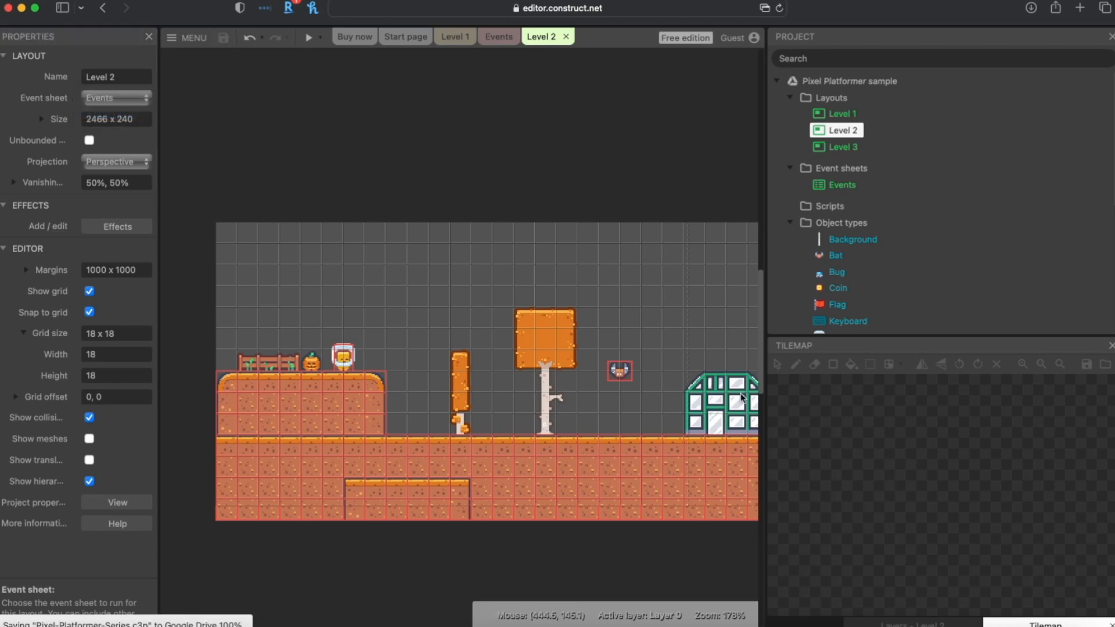
- Place a second Bat above the rounded mound at position 612, 72 and set its Sine movement to Horizontal
scroll(459, 371, "right", 5)
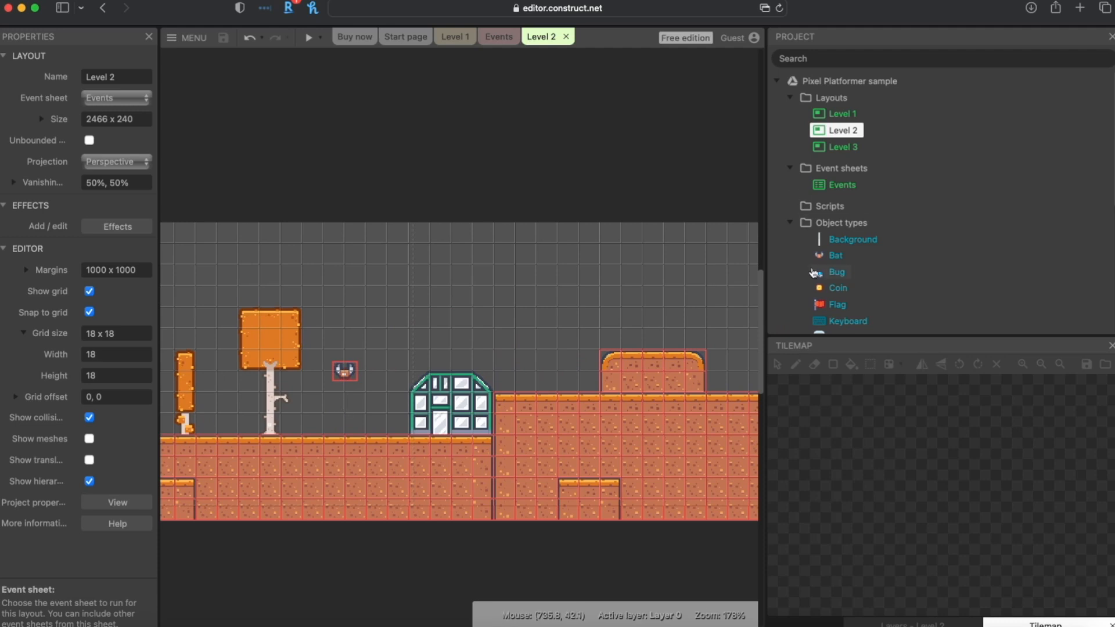
left_click_drag(825, 259, 663, 324)
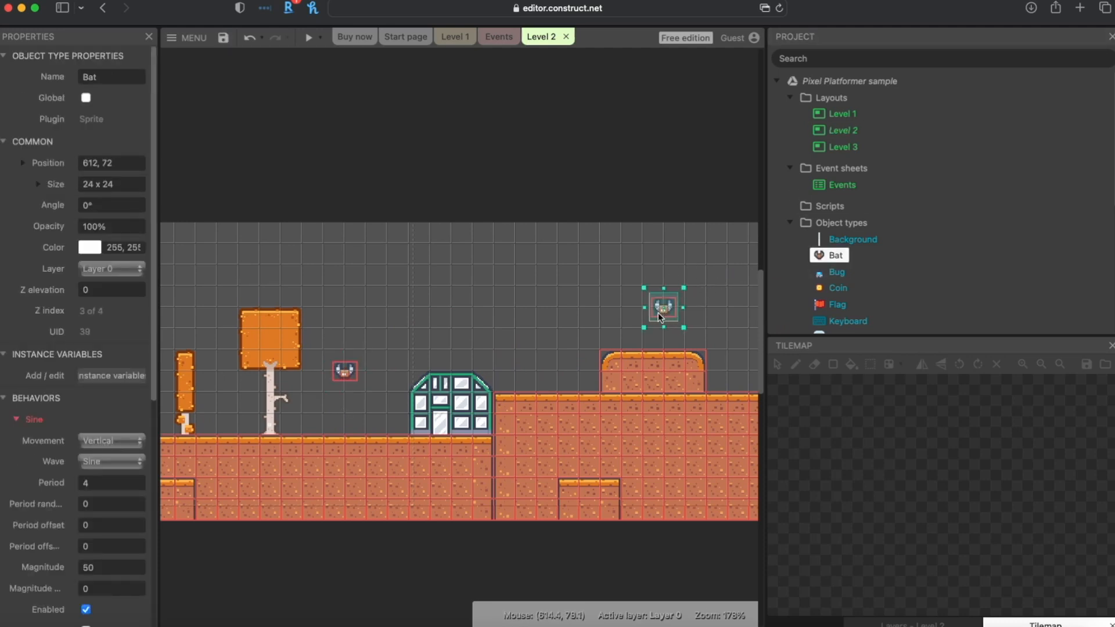
scroll(85, 328, "down", 1)
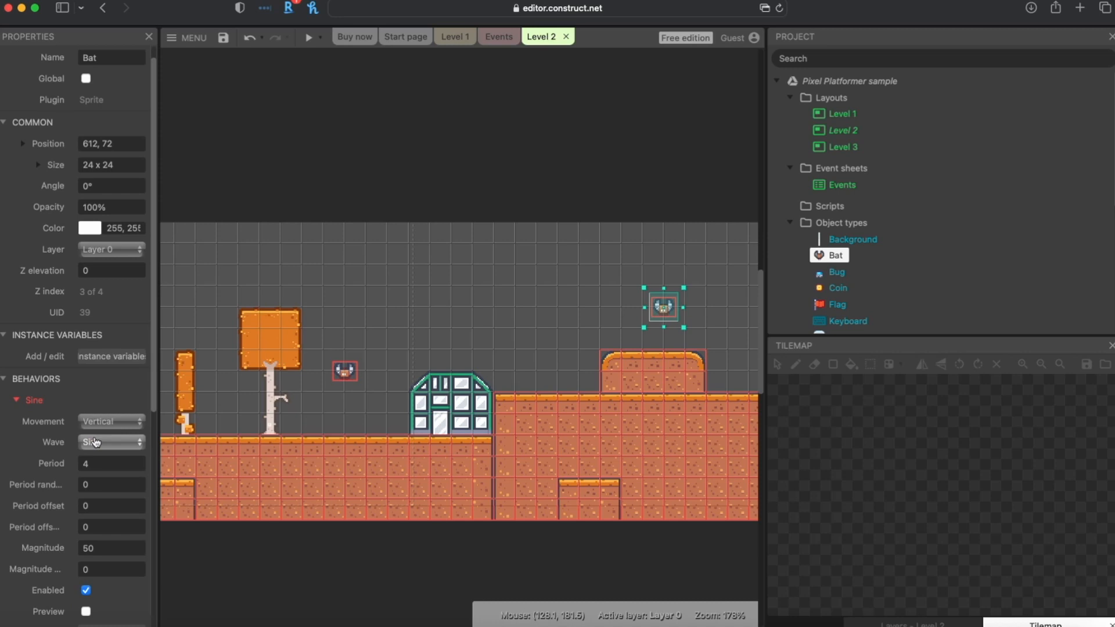
left_click(108, 423)
left_click(109, 407)
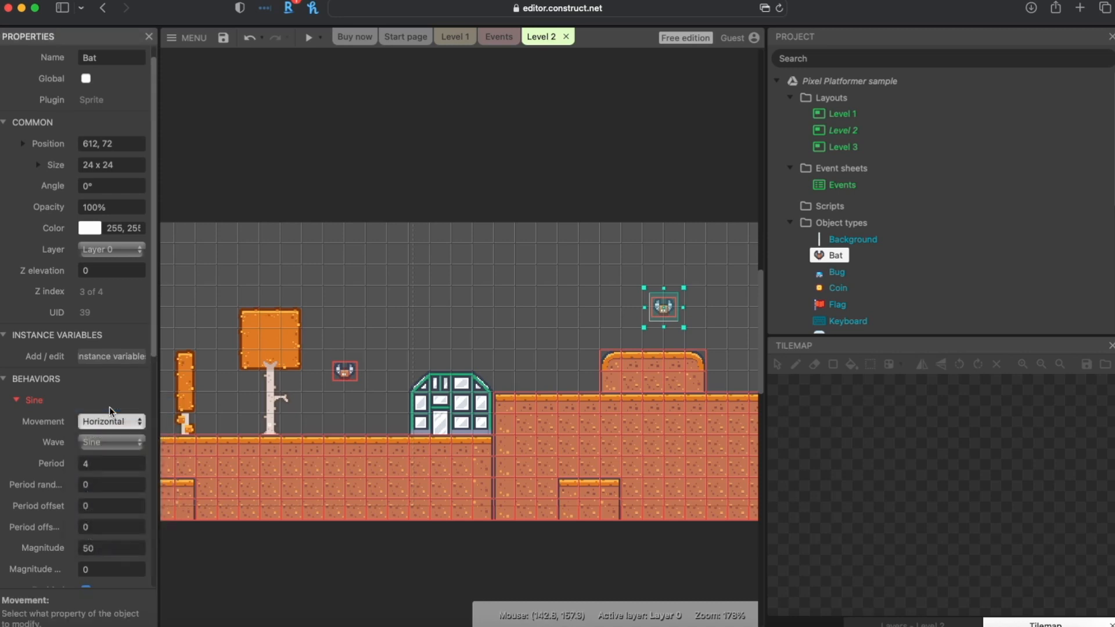
- Set the second Bat's Sine period to 6 and magnitude to 64
scroll(105, 427, "down", 2)
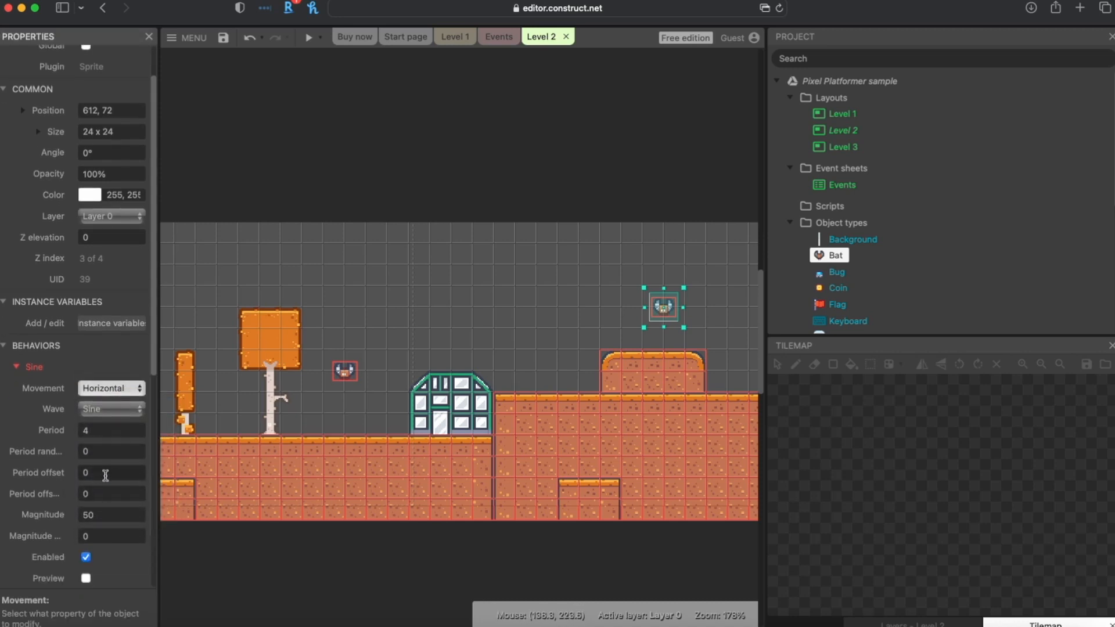
left_click(105, 432)
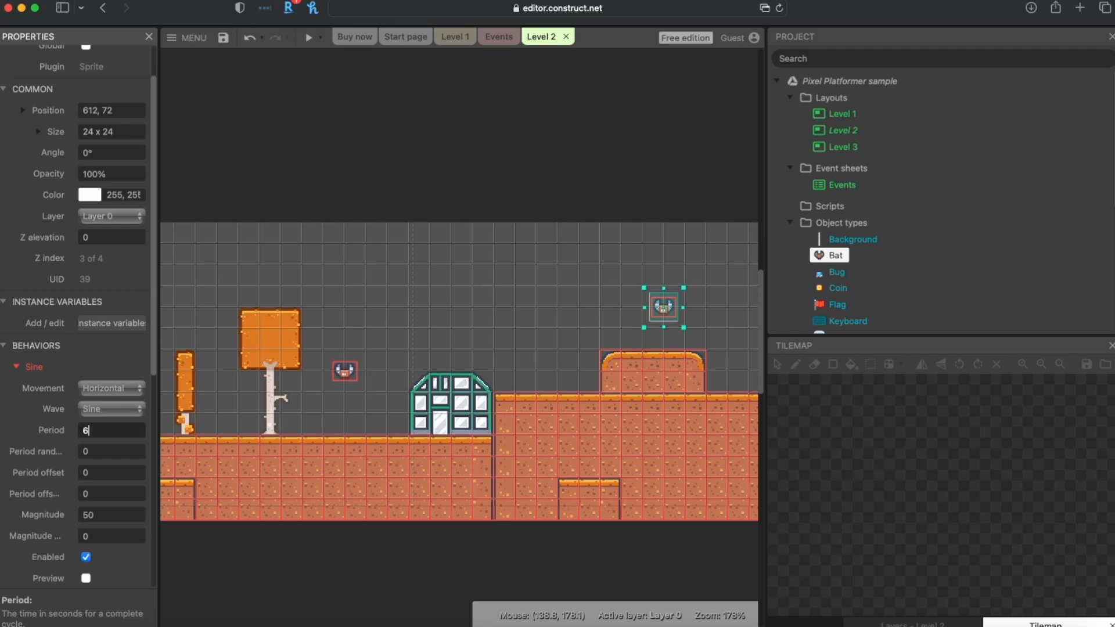
double_click(93, 515)
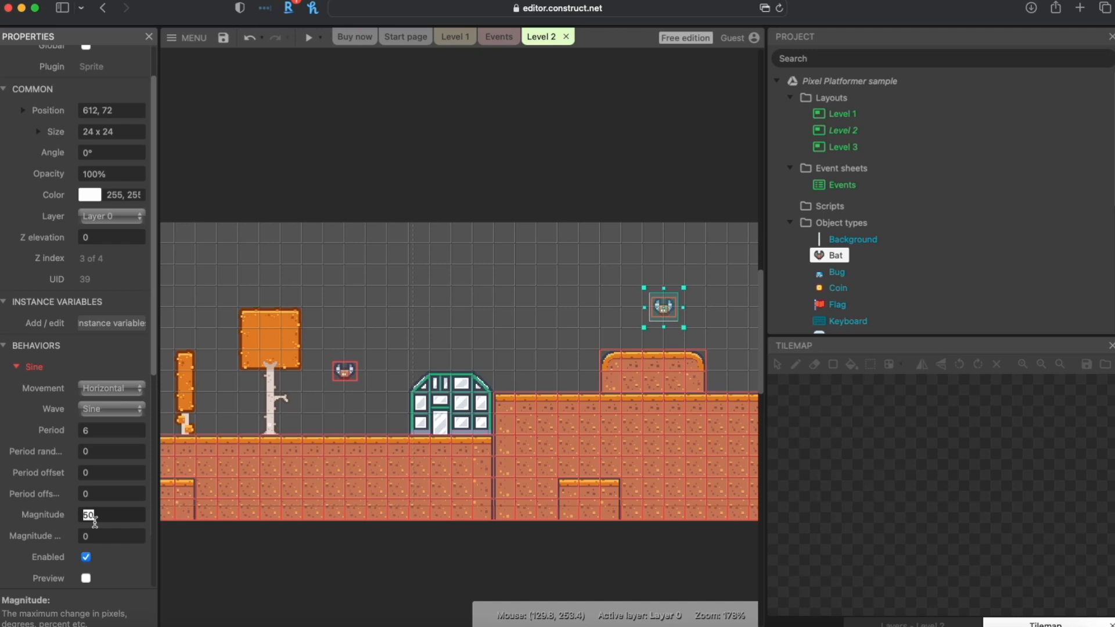
key("Tab")
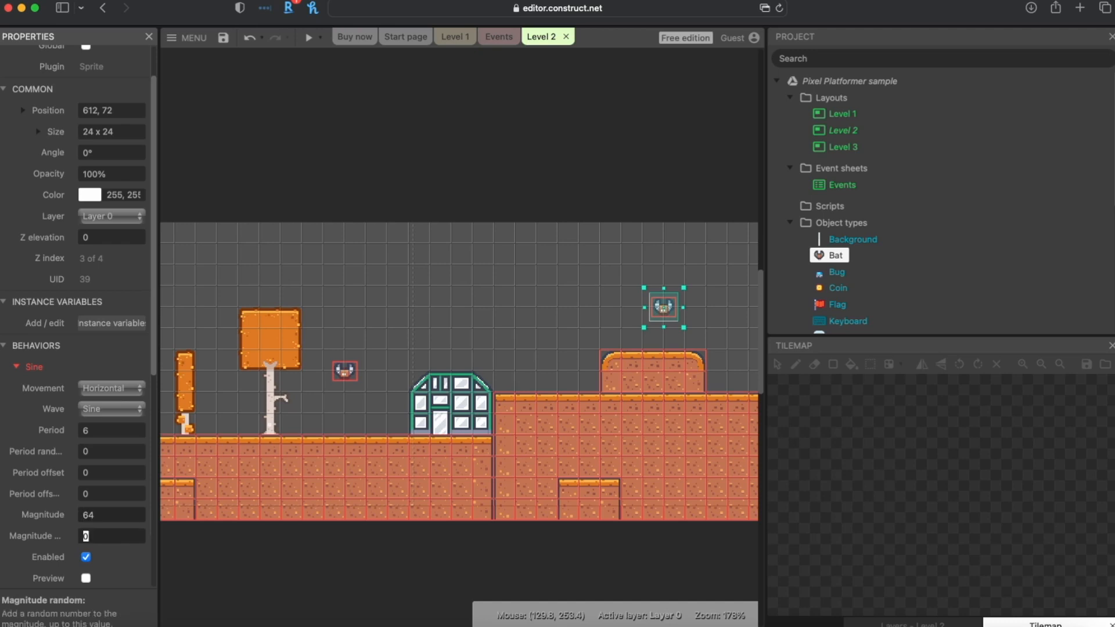
- Preview Level 2, running and jumping the player past both Bats to check their Sine movement, and close the preview
key("F5")
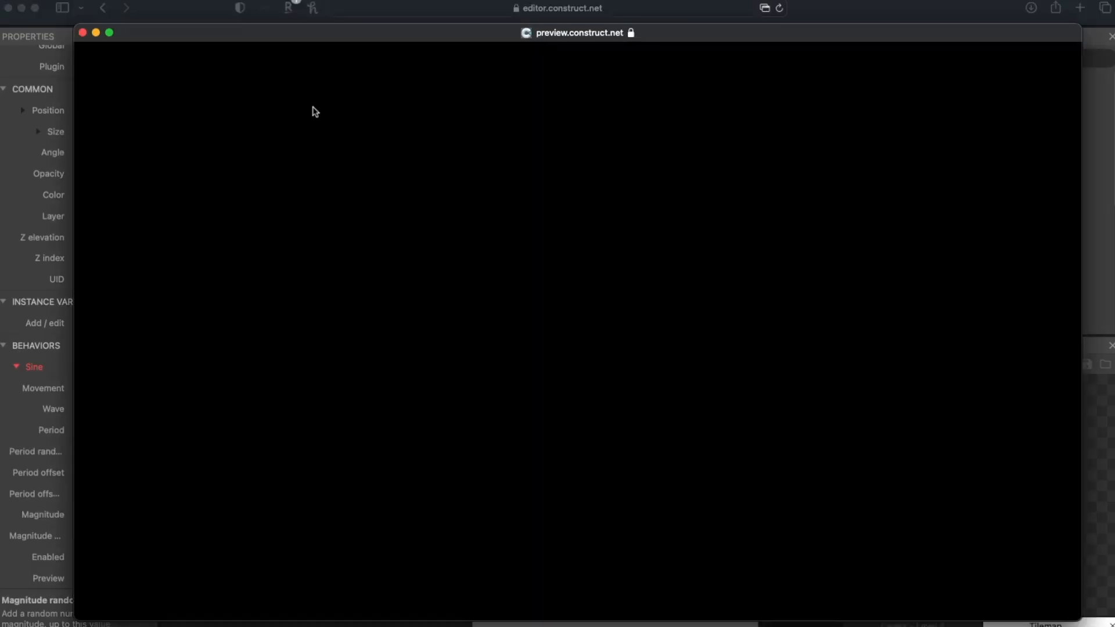
key("Right")
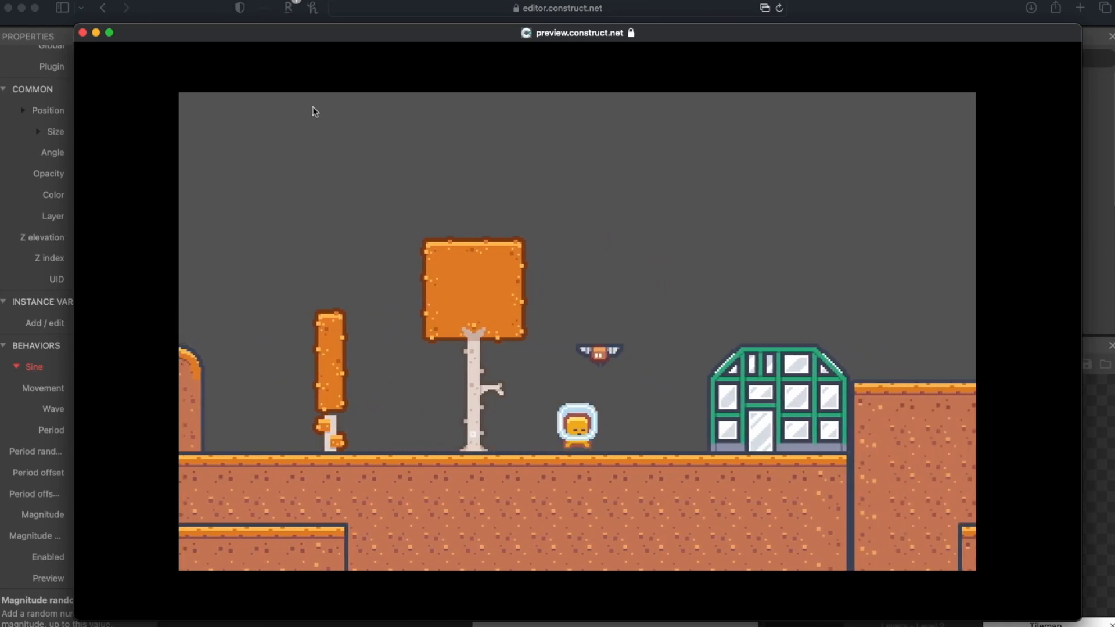
key("Up")
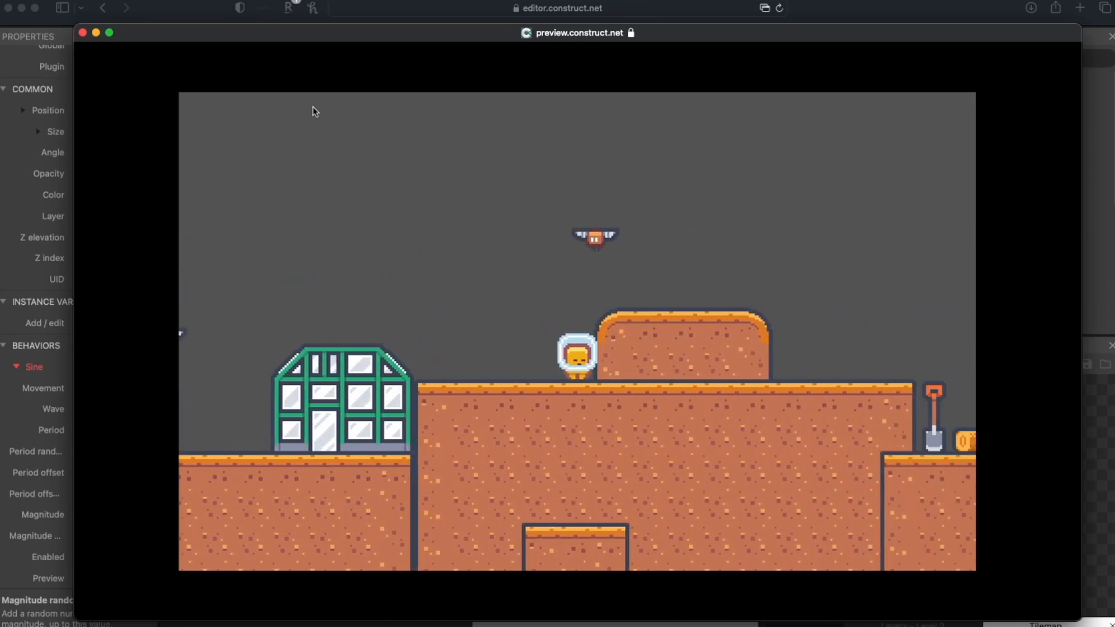
key("Left")
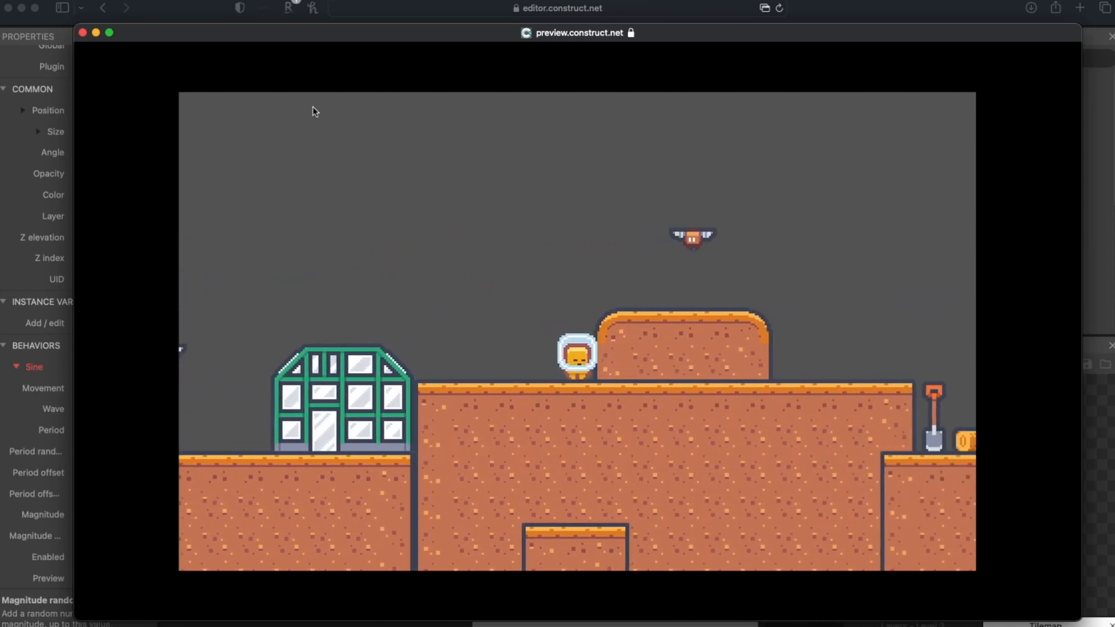
key("Right")
key("Up")
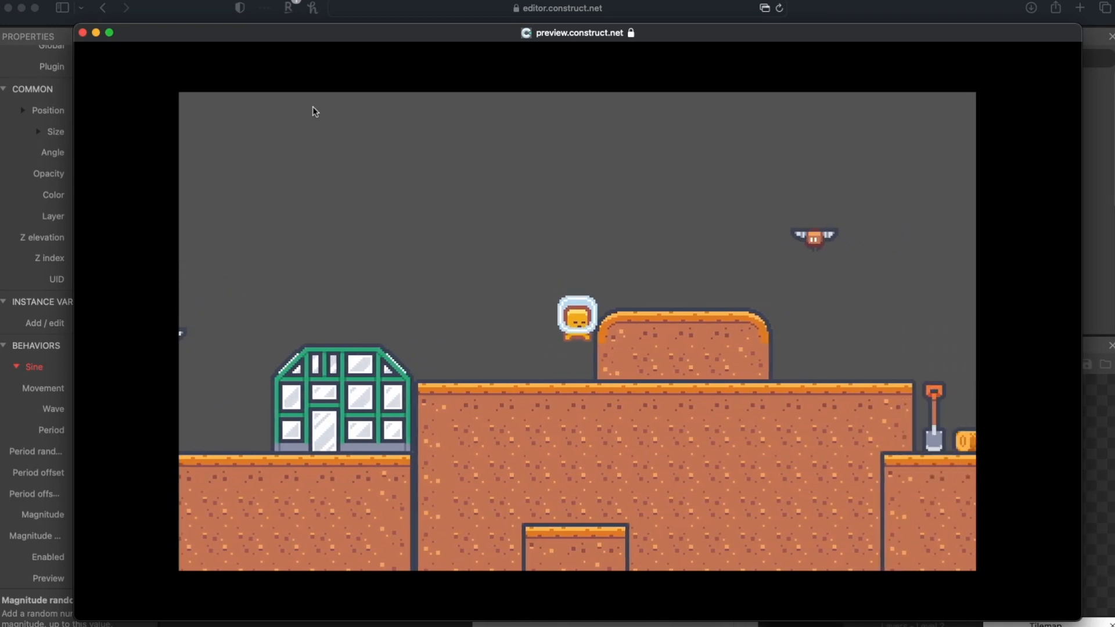
key("Right")
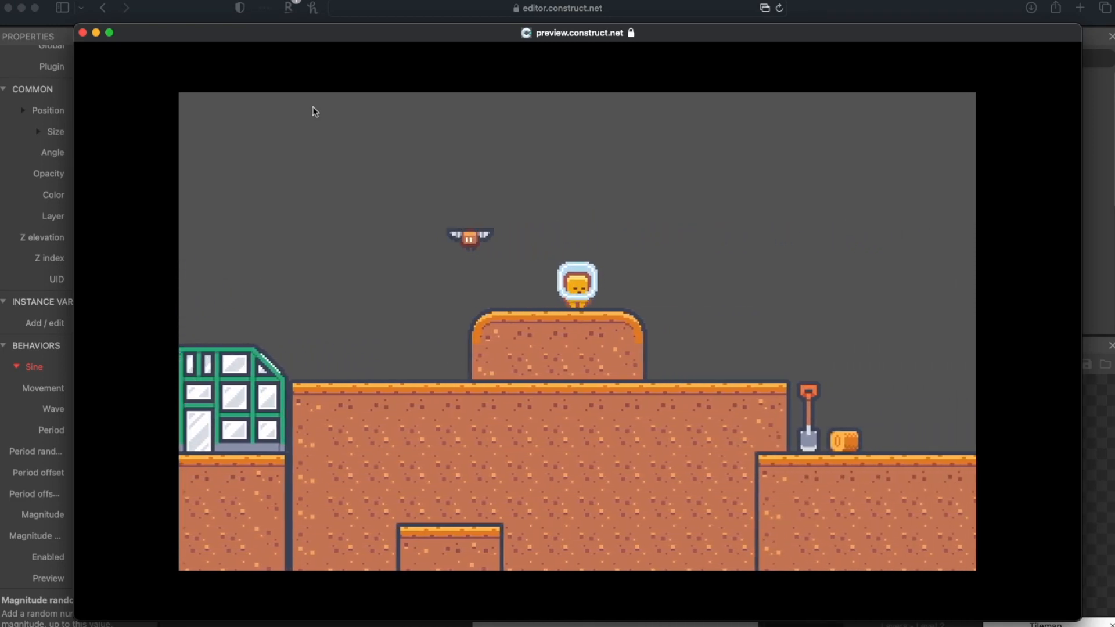
key("Up")
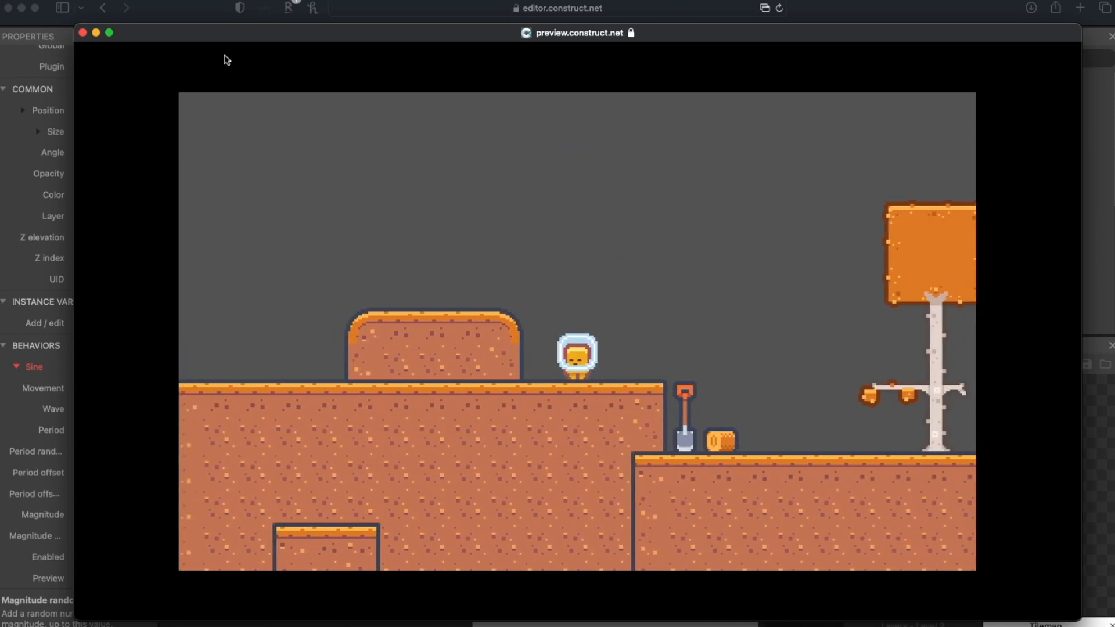
left_click(82, 33)
left_click(343, 140)
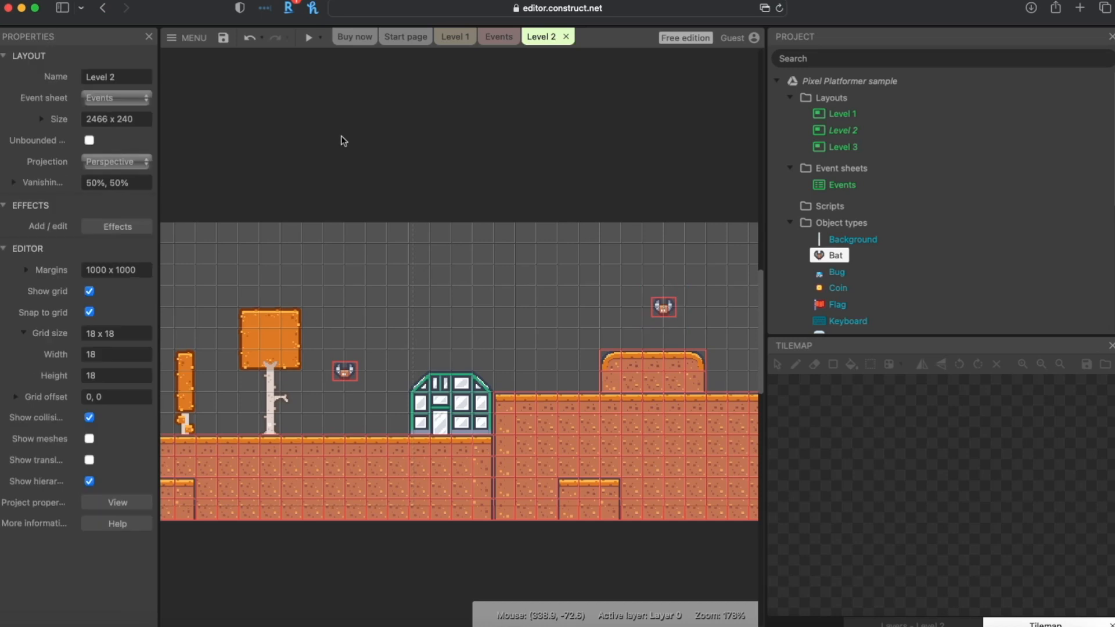
- Inspect the Bug object's Bullet behavior and preview Level 1 to watch how the Bug moves there
left_click(837, 273)
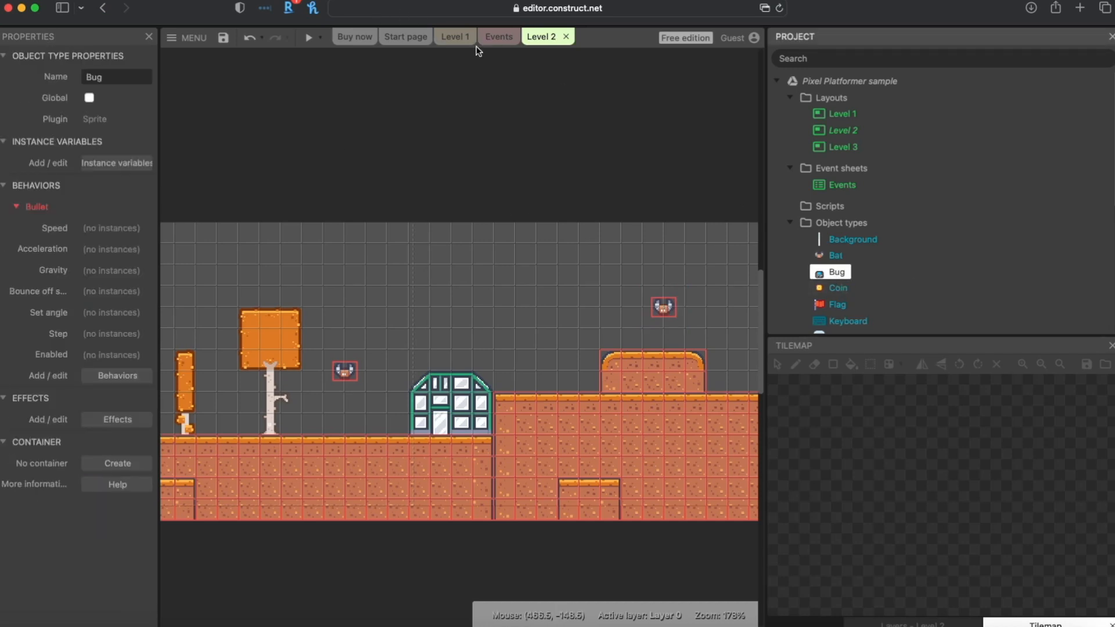
left_click(455, 37)
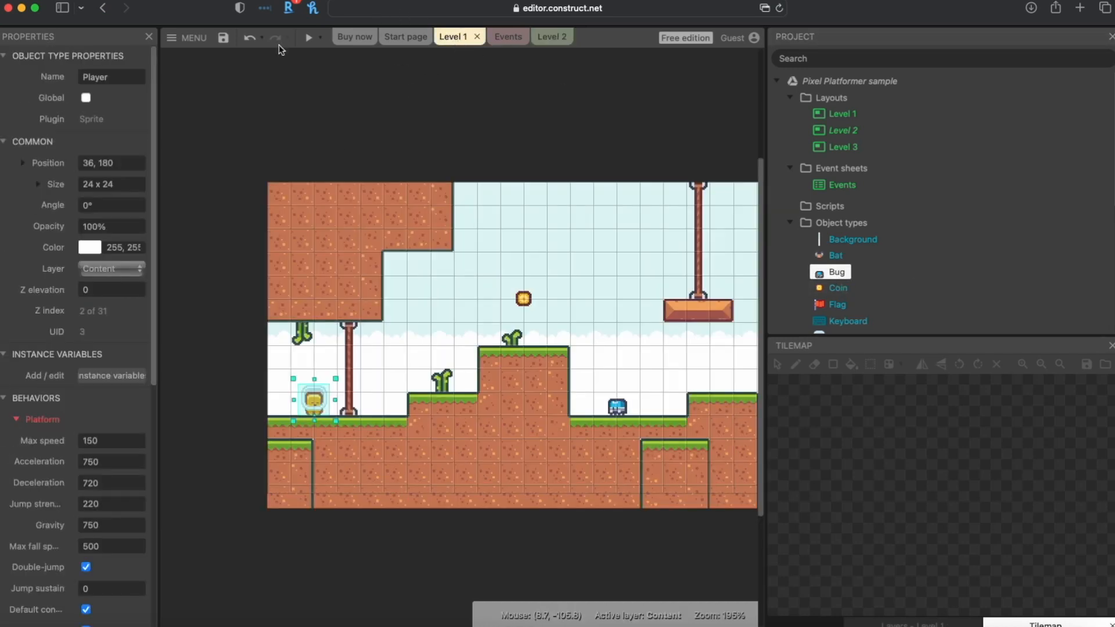
left_click(308, 39)
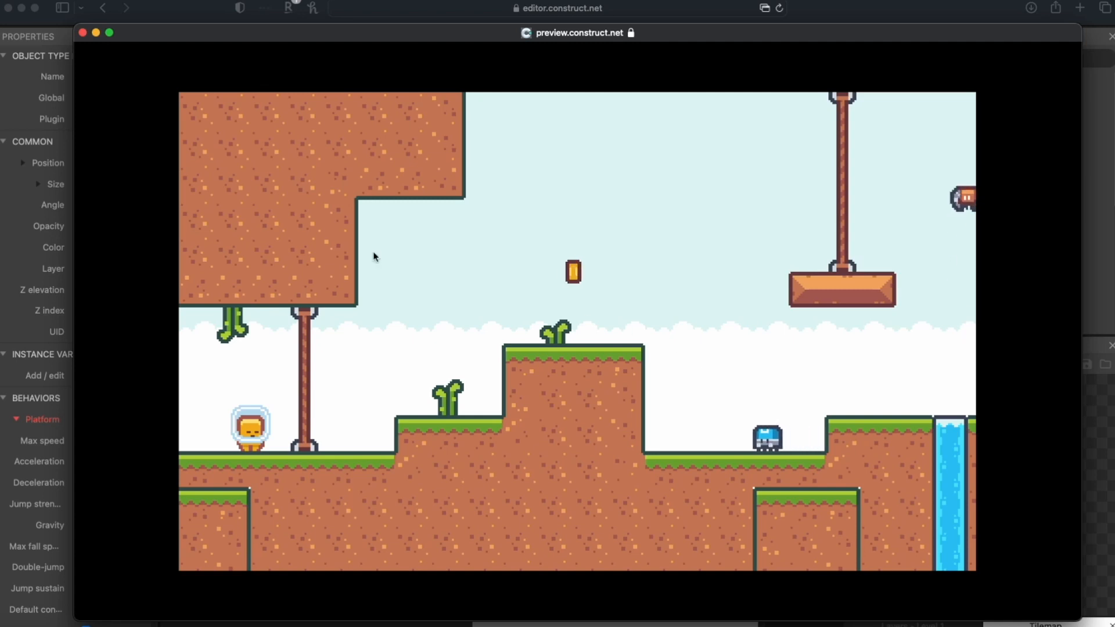
left_click(82, 32)
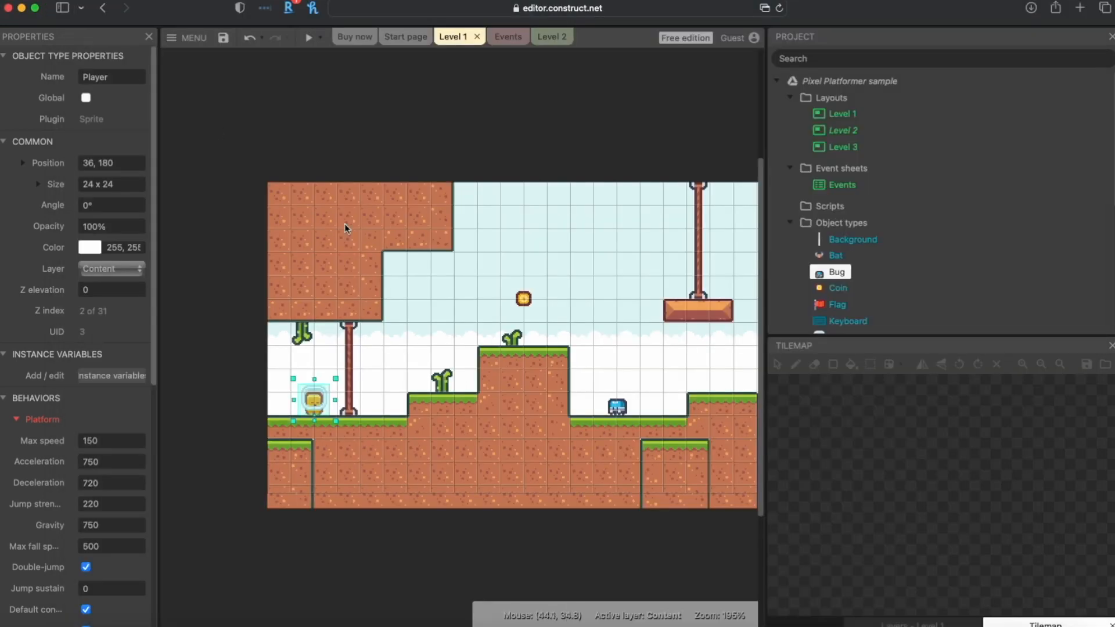
- Add a Bug to Level 2 between the two orange trees at position 234, 162 and preview its movement
left_click(549, 36)
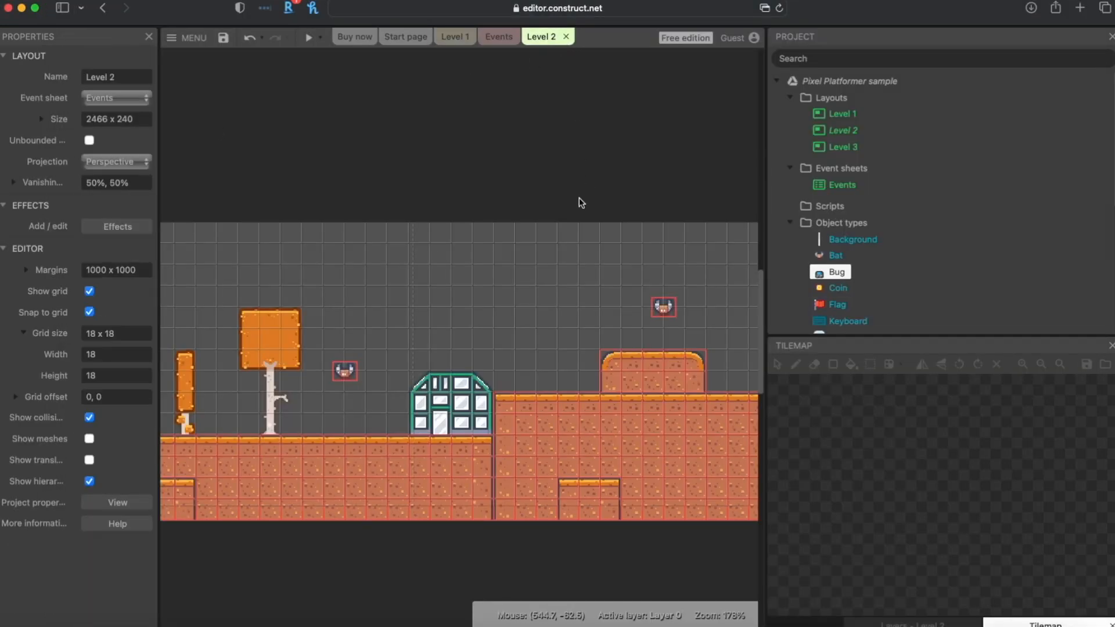
left_click_drag(820, 279, 259, 415)
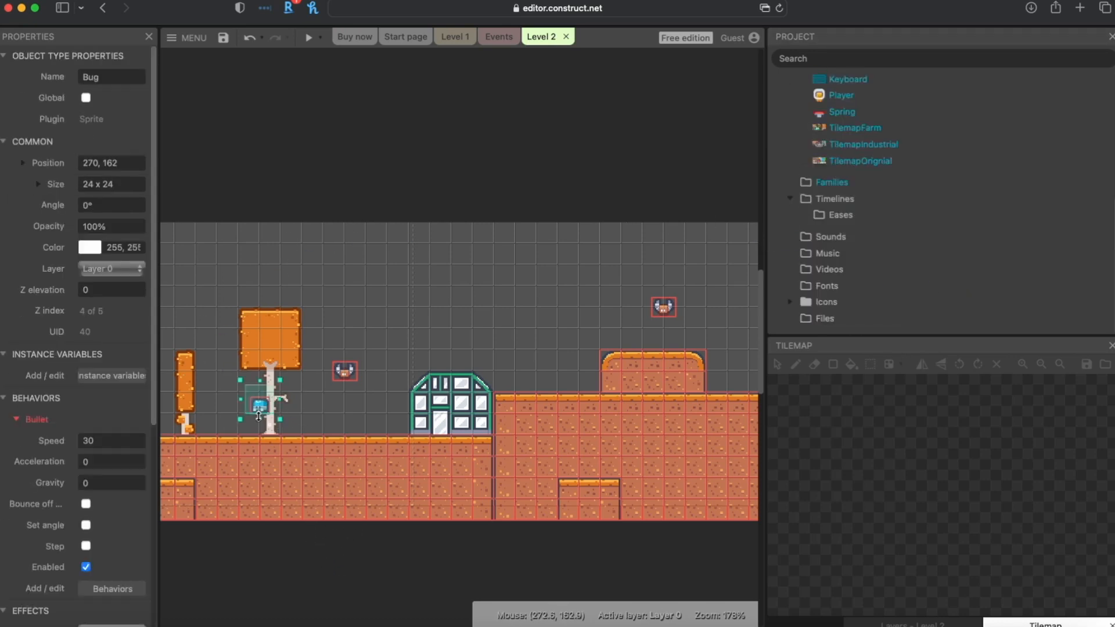
middle_click_drag(264, 430, 549, 386)
left_click_drag(536, 398, 498, 398)
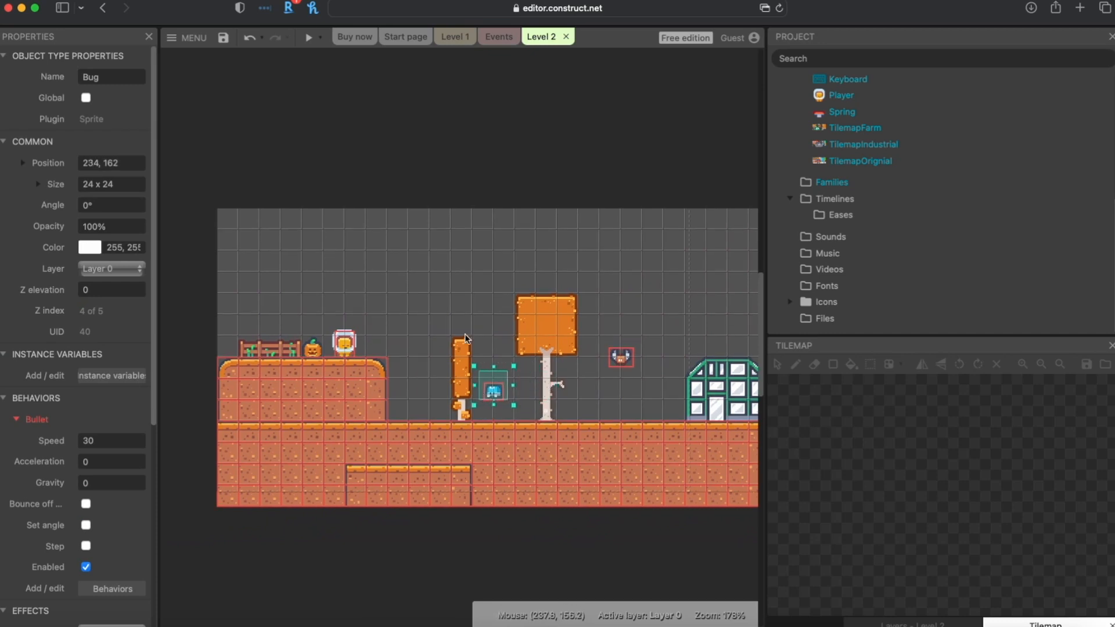
left_click(308, 37)
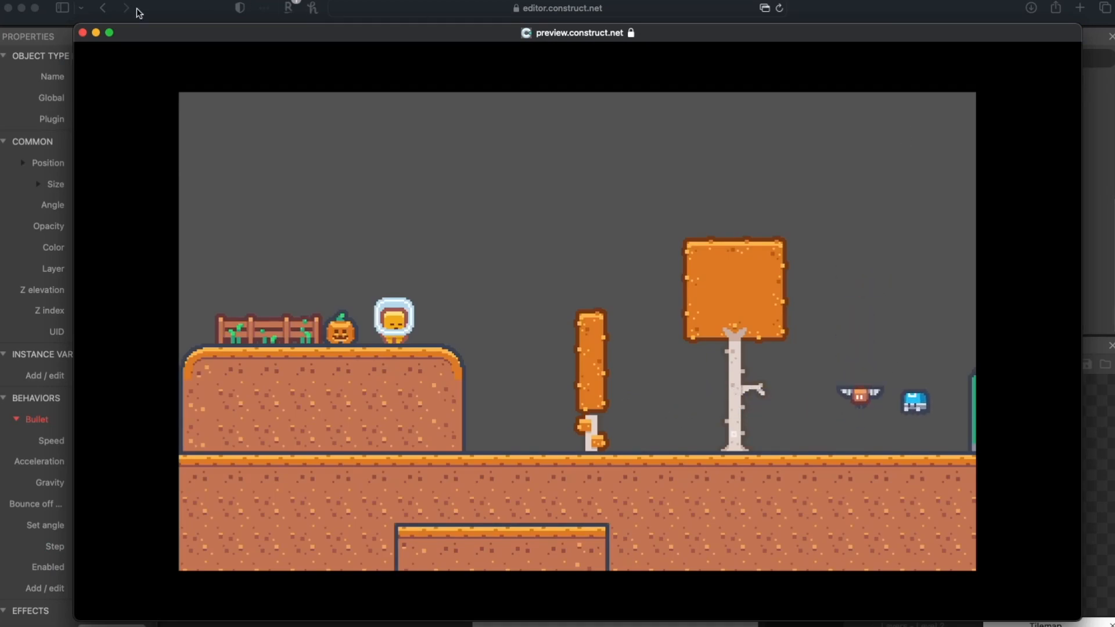
left_click(82, 33)
- Move the Bug down onto the ground beside the player's mound at position 162, 180 and preview the level again
left_click_drag(483, 396, 405, 404)
scroll(409, 415, "up", 1)
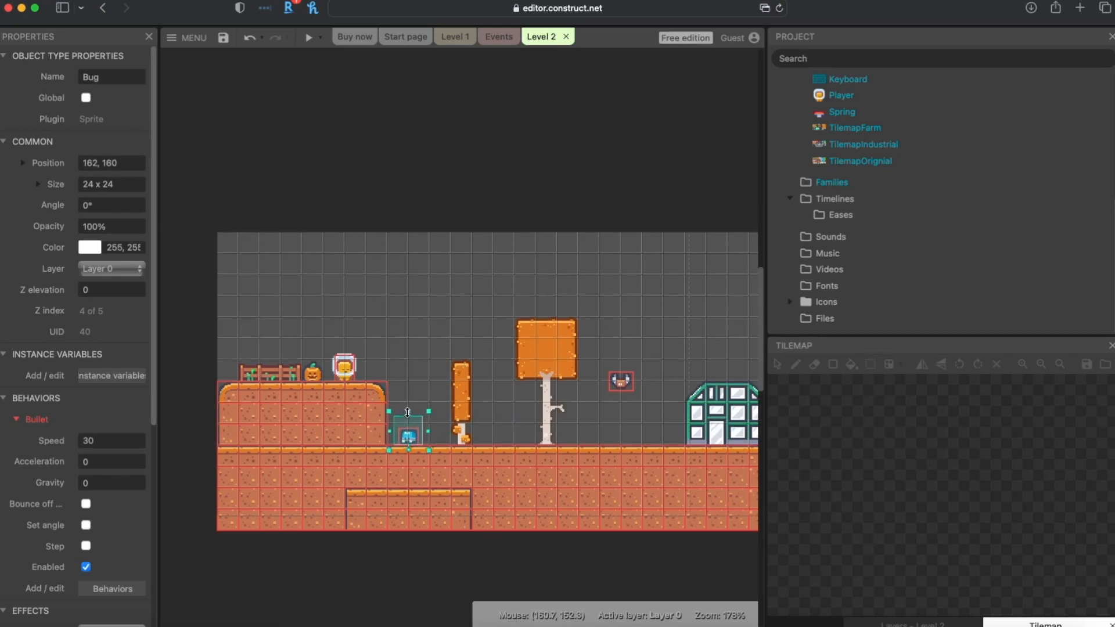
scroll(408, 415, "up", 6, "ctrl")
scroll(412, 485, "down", 3)
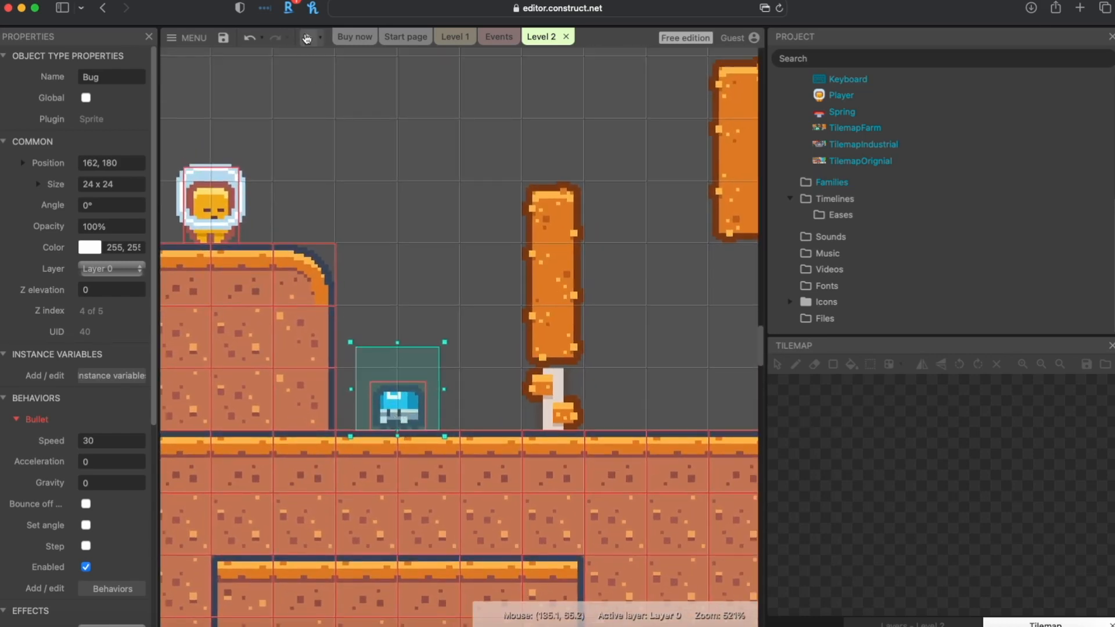
left_click(308, 38)
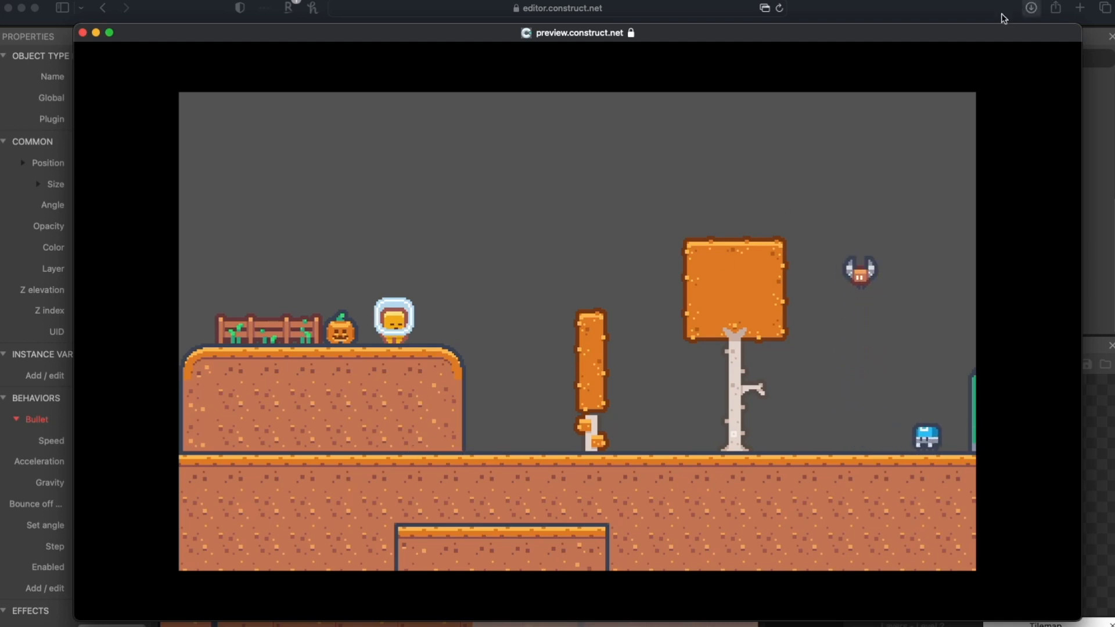
left_click(82, 32)
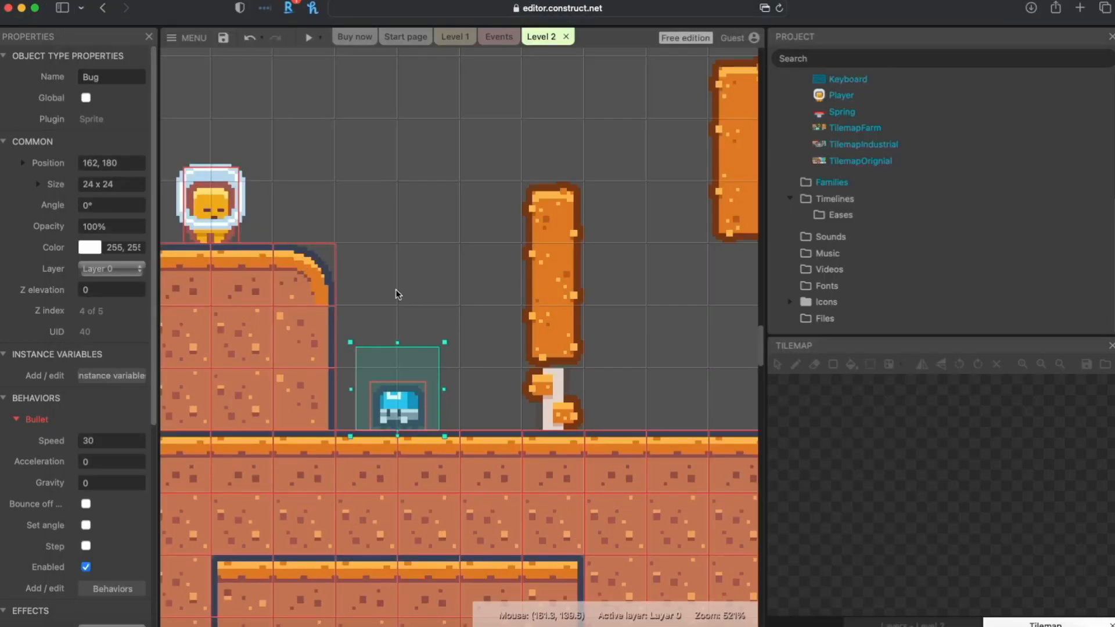
- Move the Bug onto the raised ground between the greenhouse and the rounded mound
scroll(396, 289, "down", 3)
scroll(399, 292, "up", 1, "ctrl")
scroll(399, 297, "down", 10, "ctrl")
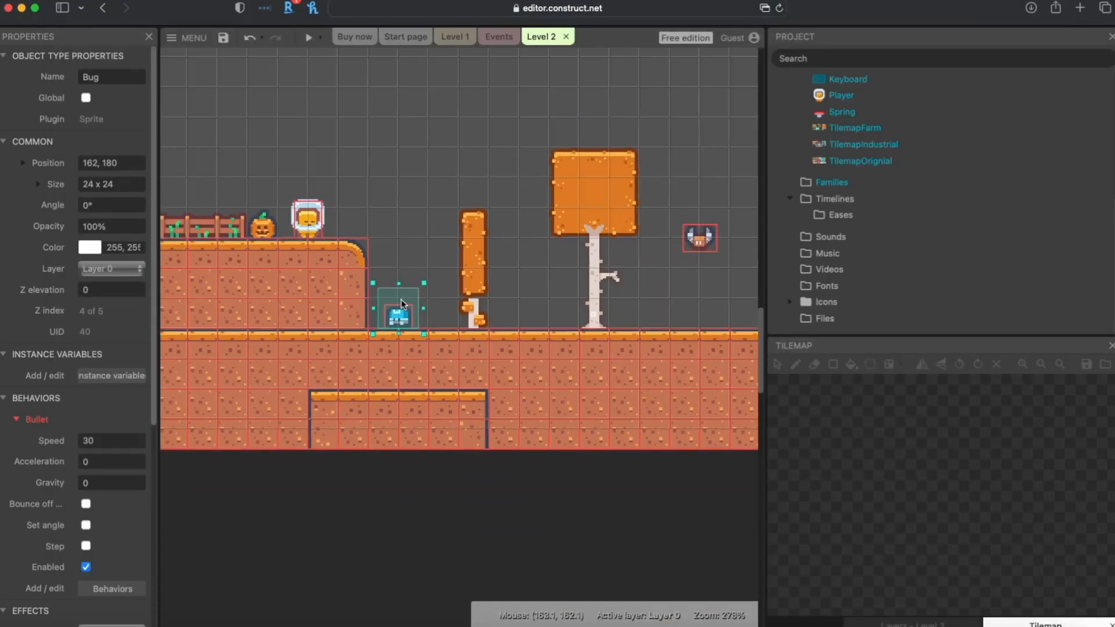
left_click(561, 396)
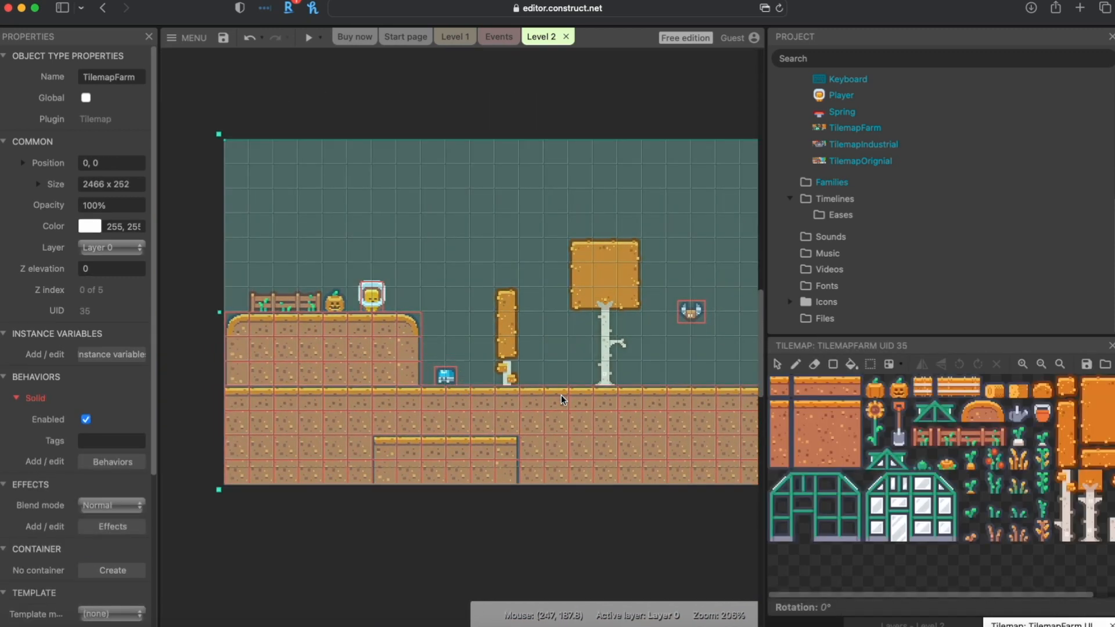
scroll(611, 420, "right", 5)
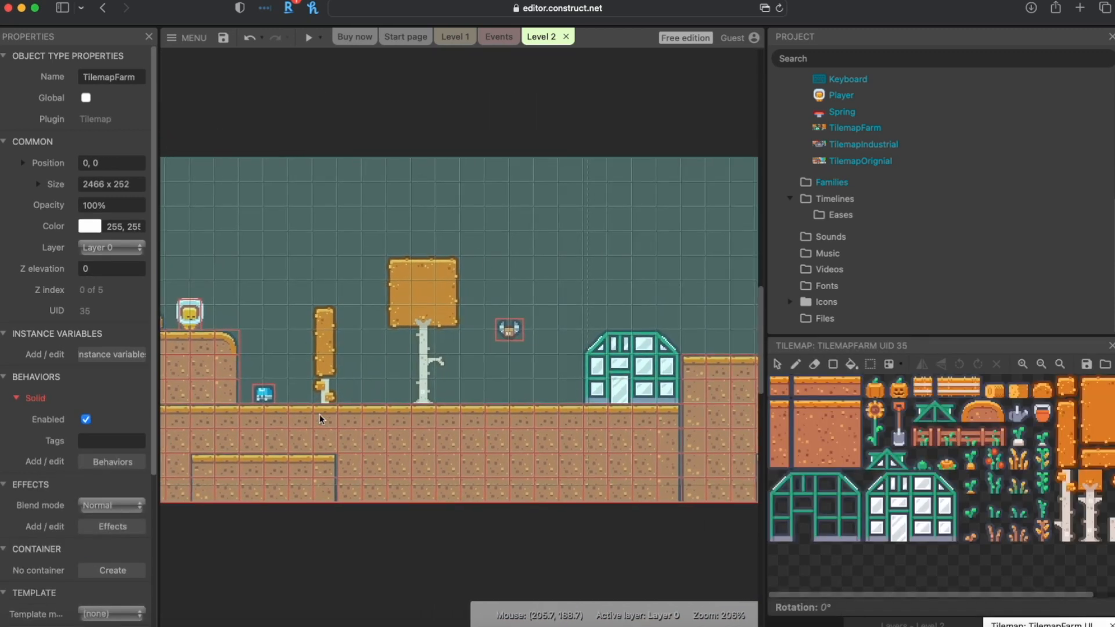
left_click_drag(264, 397, 583, 342)
scroll(523, 360, "left", 2)
scroll(406, 383, "right", 8)
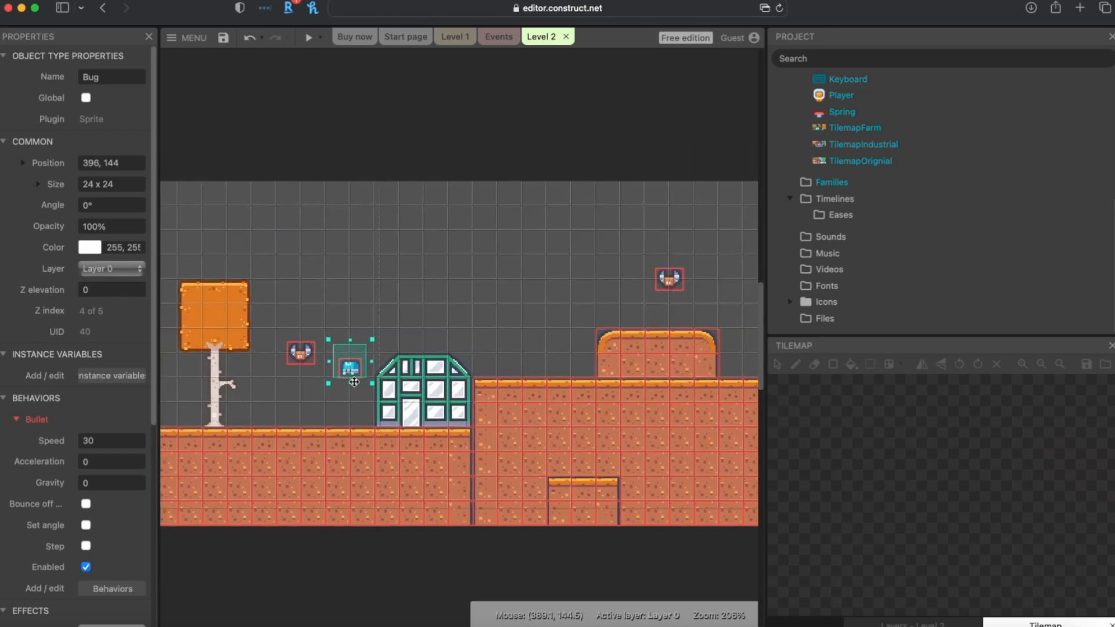
left_click_drag(284, 385, 464, 377)
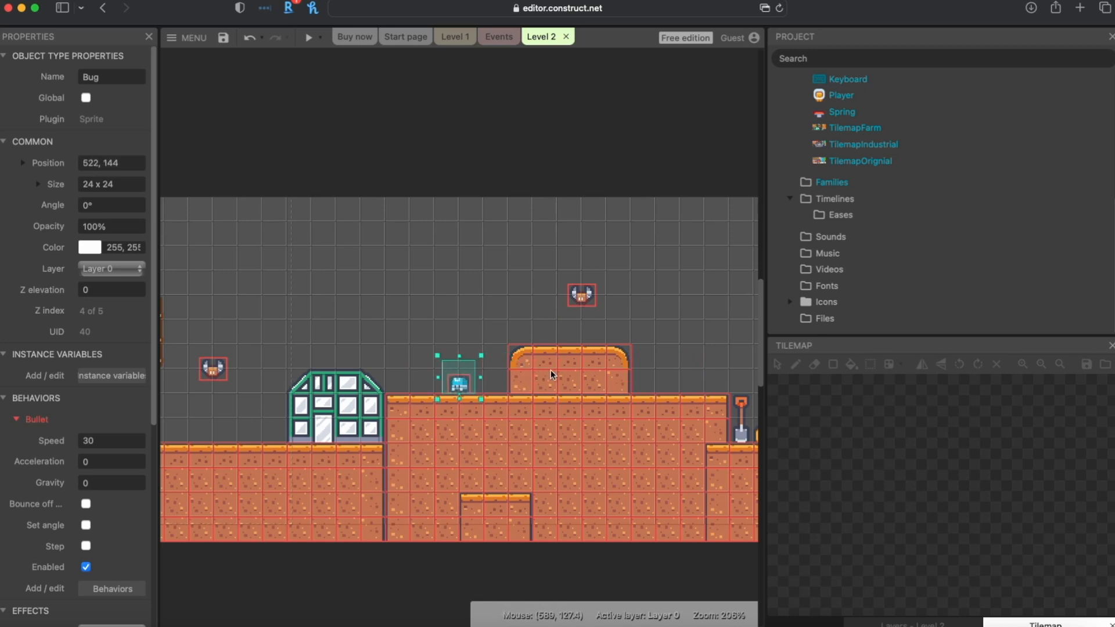
left_click_drag(461, 384, 482, 383)
- Paint edge and surface tiles on TilemapFarm one row below the raised ground's top to form a sunken floor
left_click(470, 422)
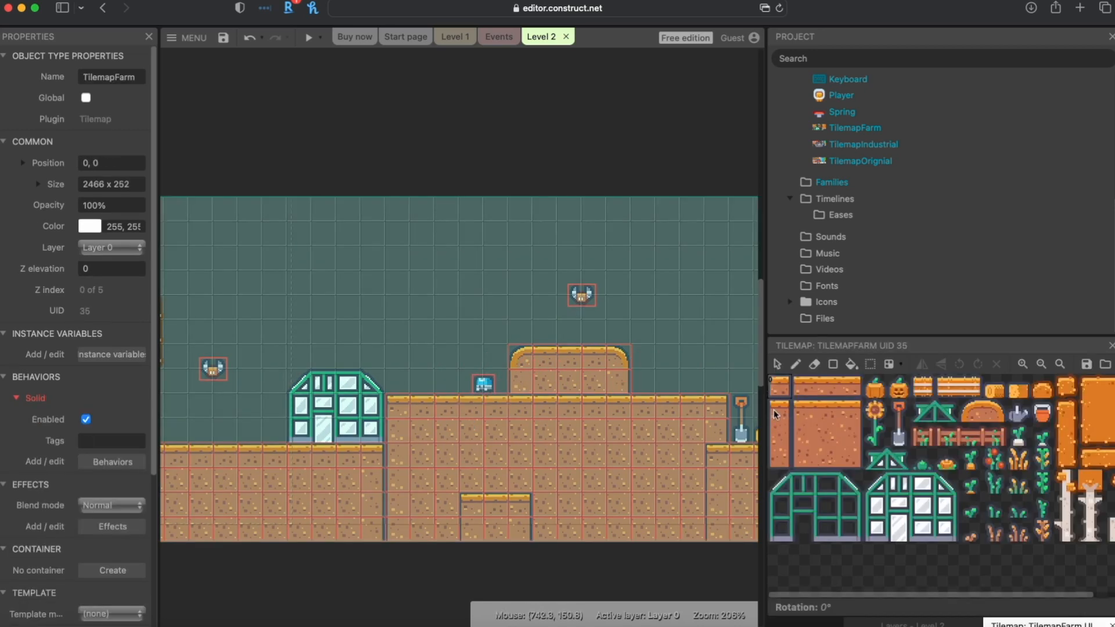
left_click(843, 412)
left_click(798, 364)
left_click(454, 389)
left_click(427, 410)
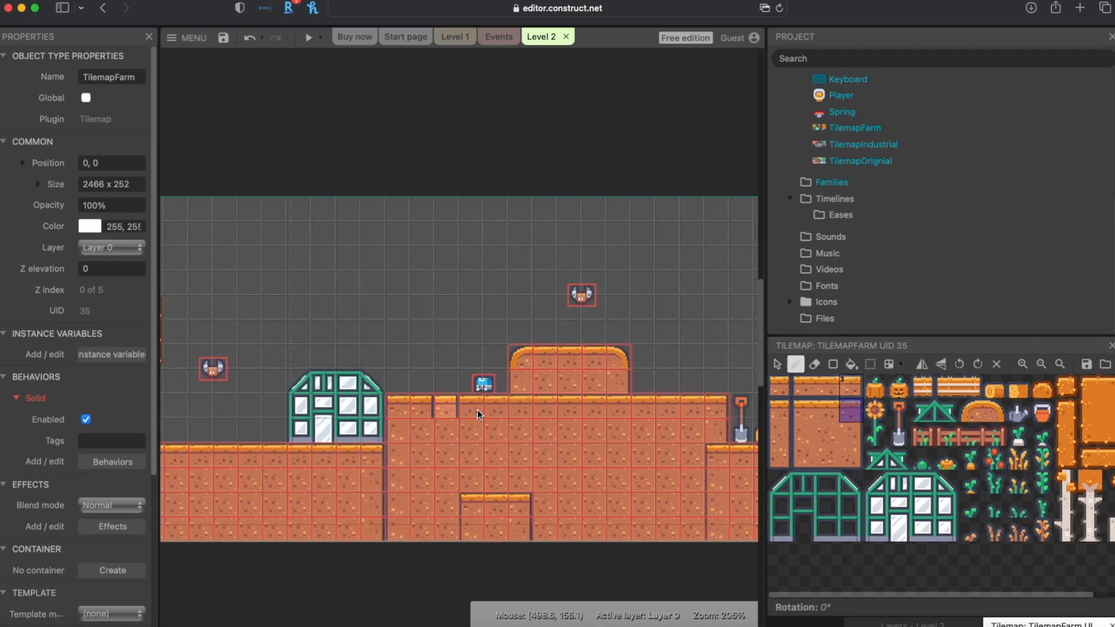
left_click(826, 412)
left_click_drag(450, 421, 475, 432)
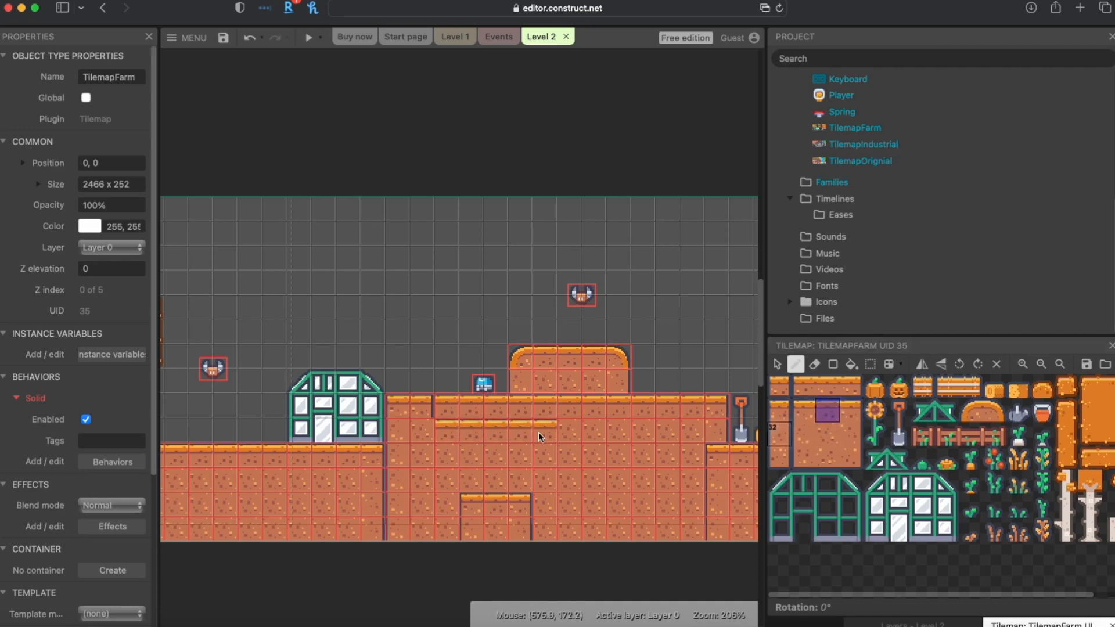
left_click(804, 410)
- Erase the ground row above the sunken floor and the whole rounded mound, leaving a raised wall on each side
key("e")
left_click_drag(682, 398, 551, 405)
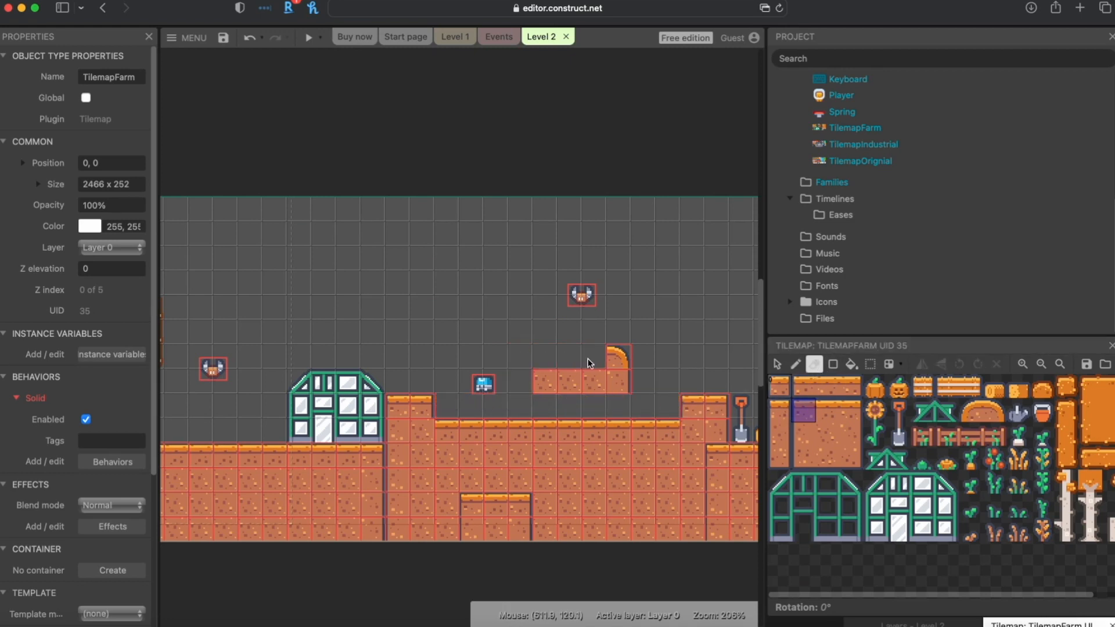
left_click_drag(588, 359, 567, 374)
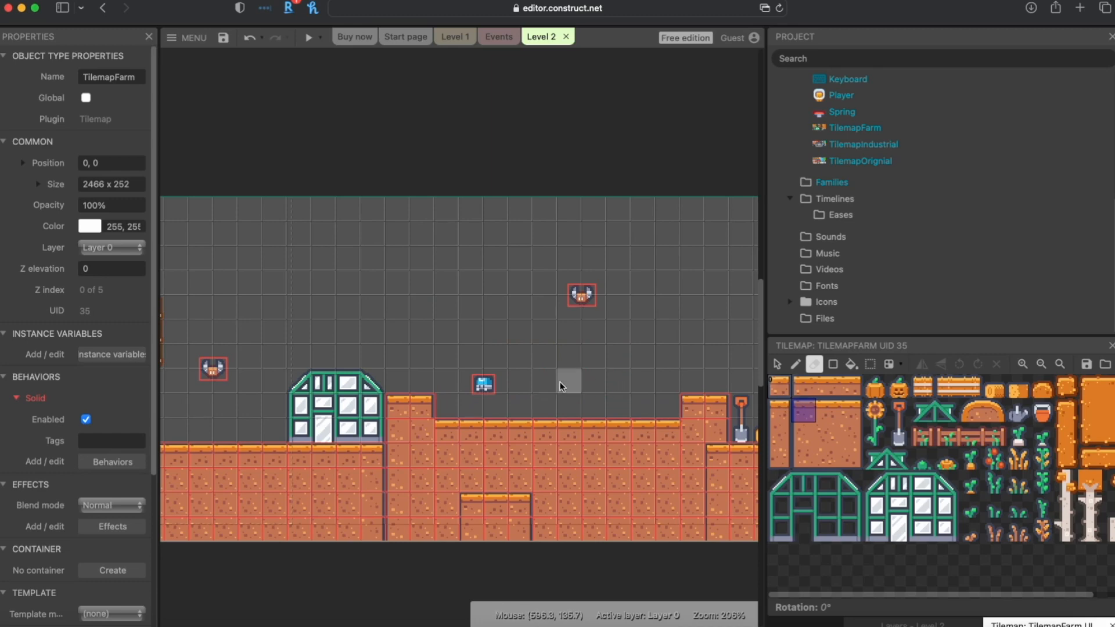
- Move the Bug down onto the floor of the new pit at position 540, 162
left_click(776, 364)
left_click(482, 383)
mouse_move(482, 384)
left_mouse_down()
mouse_move(446, 403)
mouse_move(656, 404)
mouse_move(417, 405)
mouse_move(638, 405)
mouse_move(487, 405)
left_mouse_up()
- Check the two Enemies events that turn the Bug when it overlaps TilemapOrignial, and save the project before returning to Level 2
left_click(498, 37)
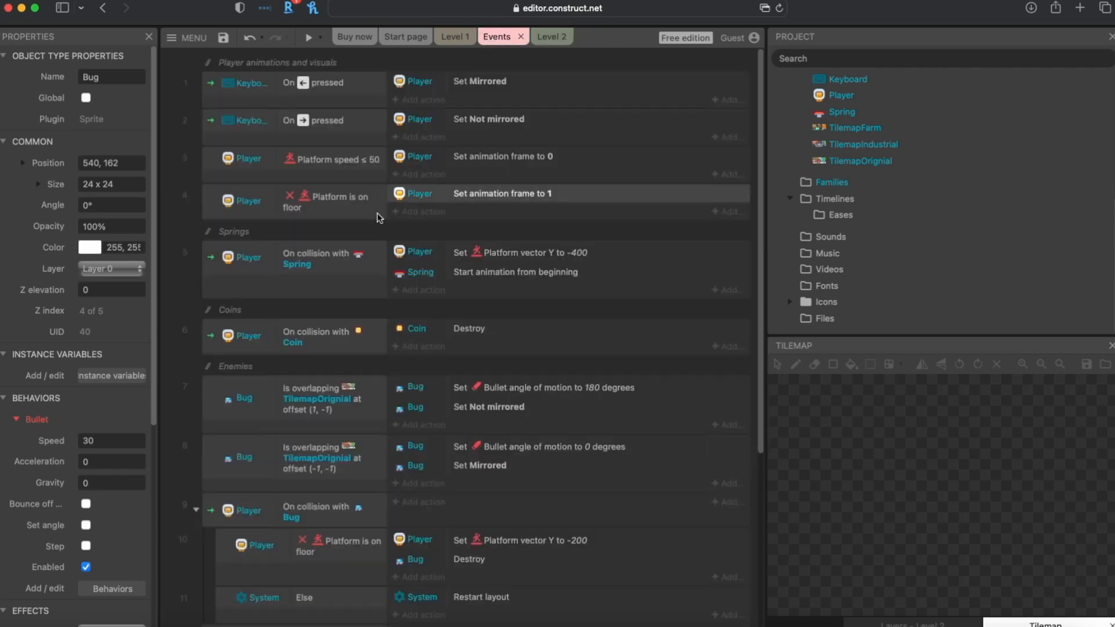
scroll(221, 354, "down", 2)
left_click(207, 351)
left_click(208, 402)
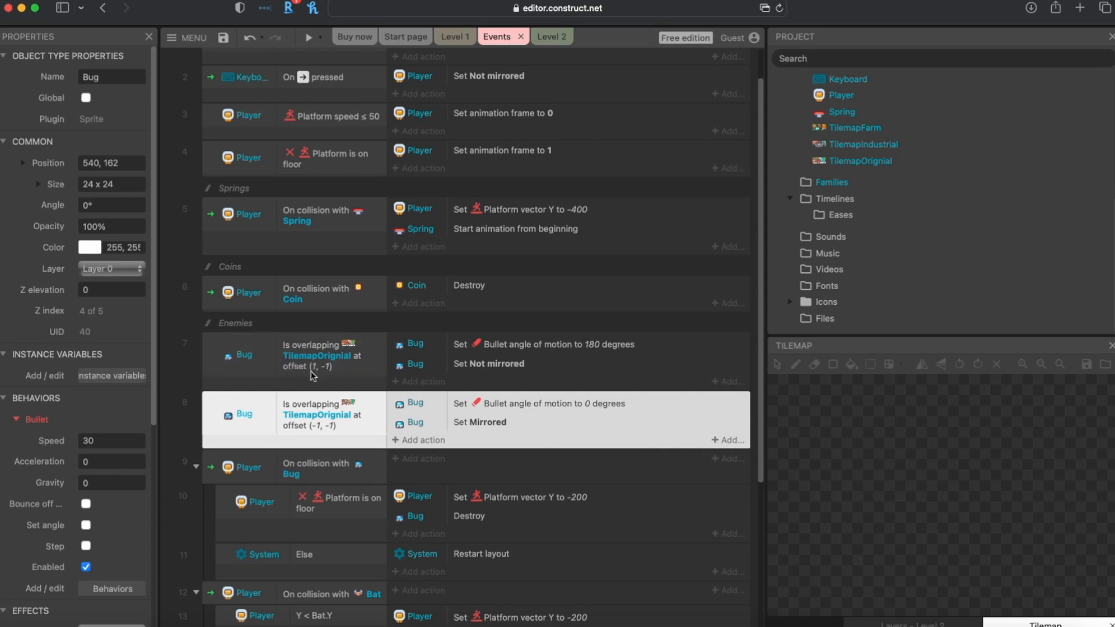
left_click(230, 382)
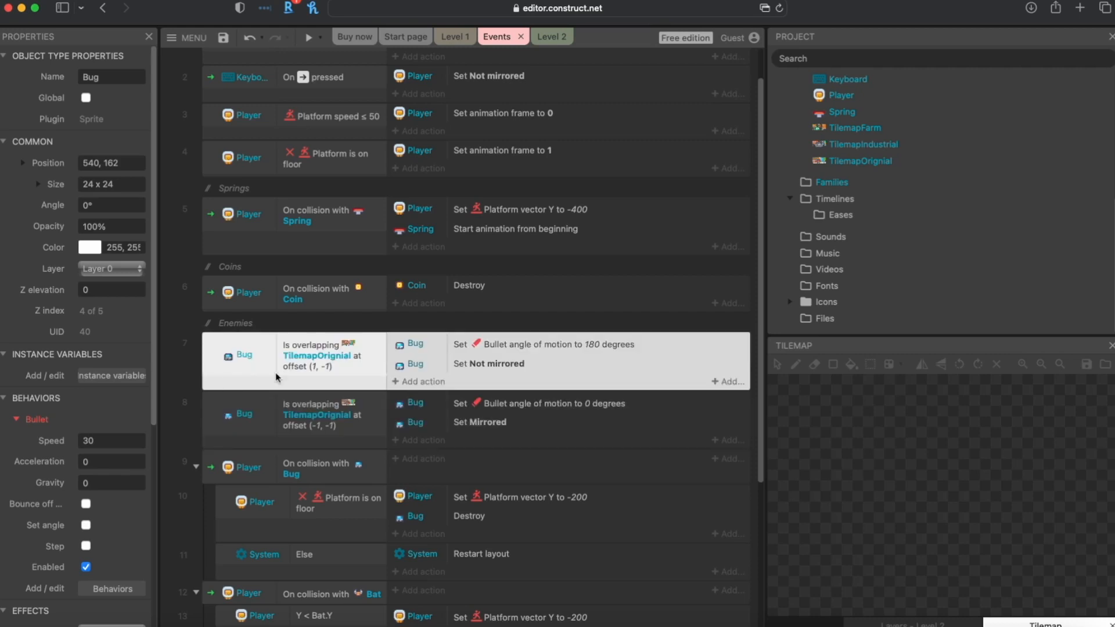
left_click(224, 38)
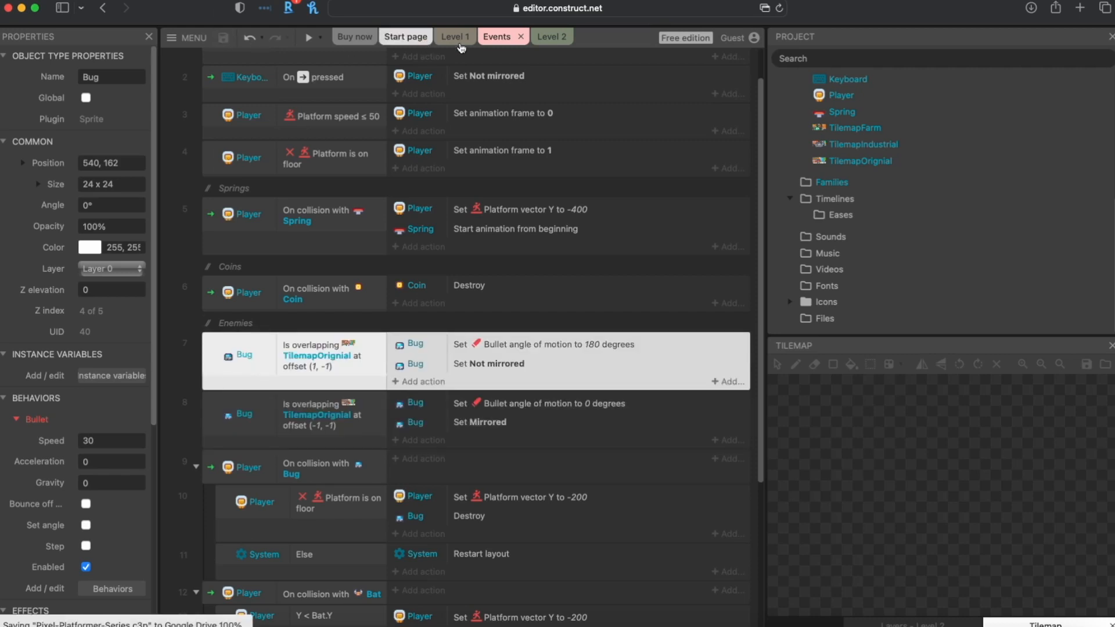
left_click(548, 36)
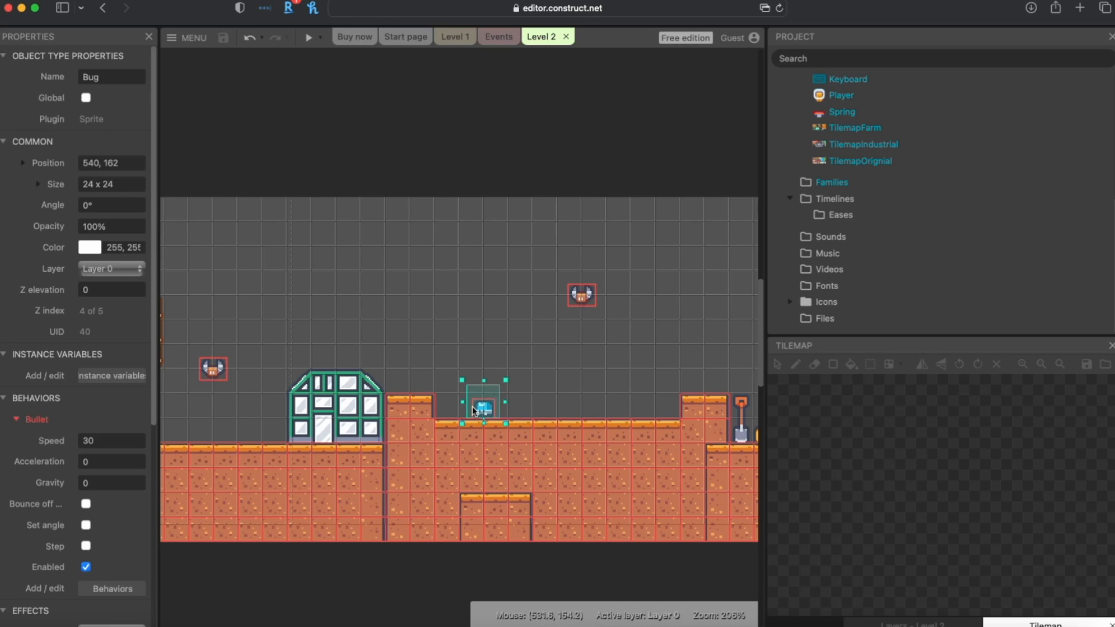
- Move the Player onto the pit's left wall at position 486, 144 and preview the level, walking right to test the Bug's patrol
left_click_drag(383, 626, 347, 615)
mouse_move(393, 362)
left_mouse_down()
mouse_move(518, 335)
mouse_move(799, 319)
mouse_move(501, 352)
mouse_move(405, 374)
left_mouse_up()
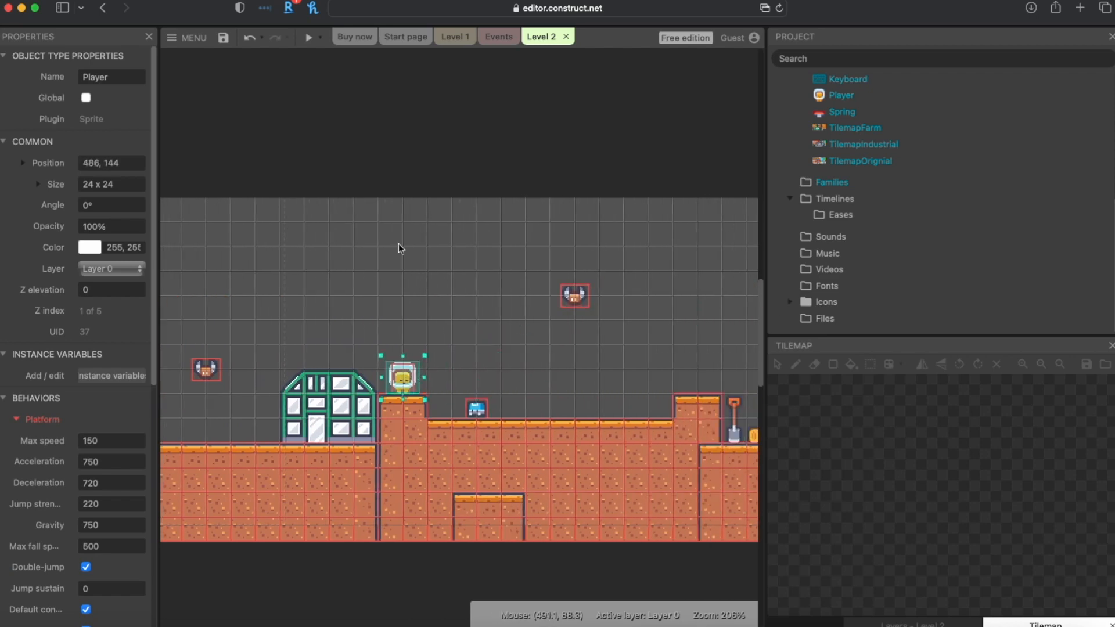
left_click(307, 37)
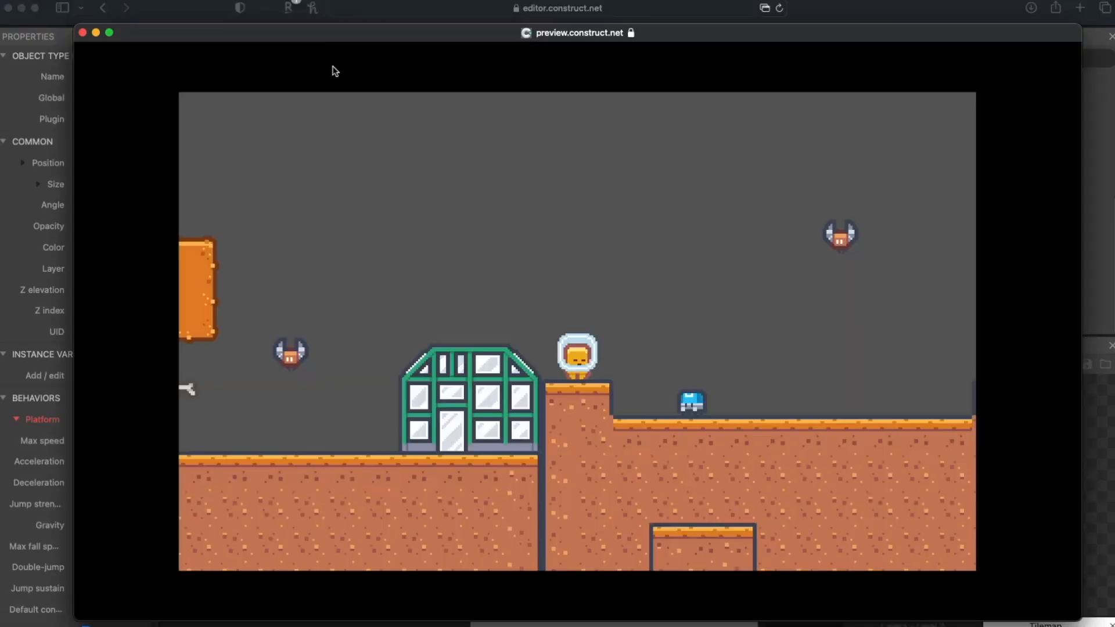
key("Right")
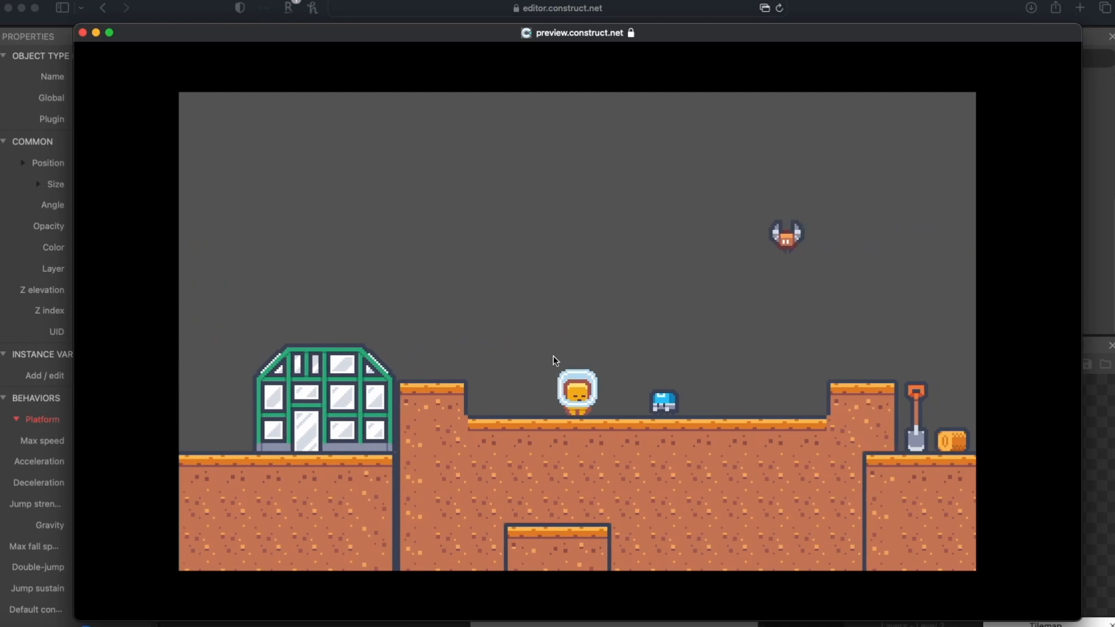
key("Right")
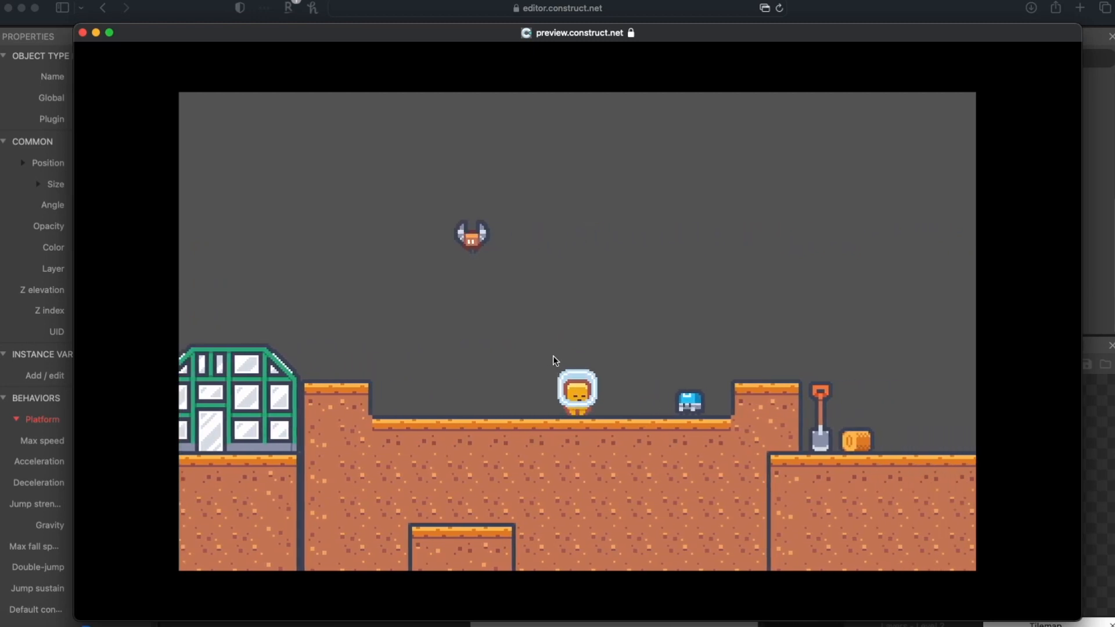
key("Right")
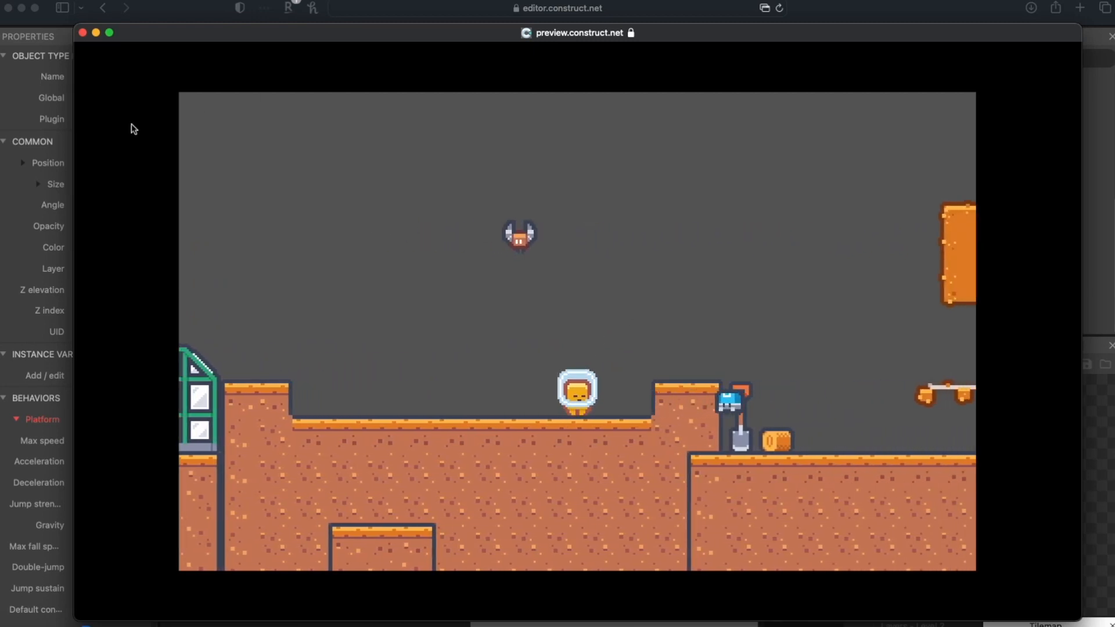
left_click(83, 32)
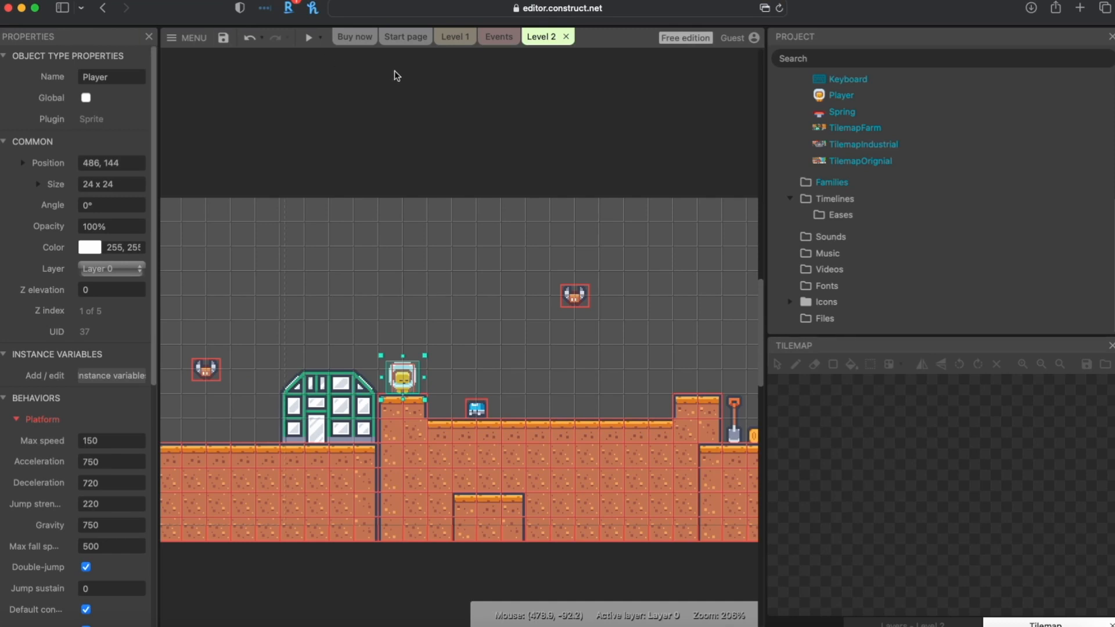
- In the Events sheet, duplicate the Bug's TilemapOrignial overlap condition in the first Enemies event and make that event an OR block
left_click(499, 37)
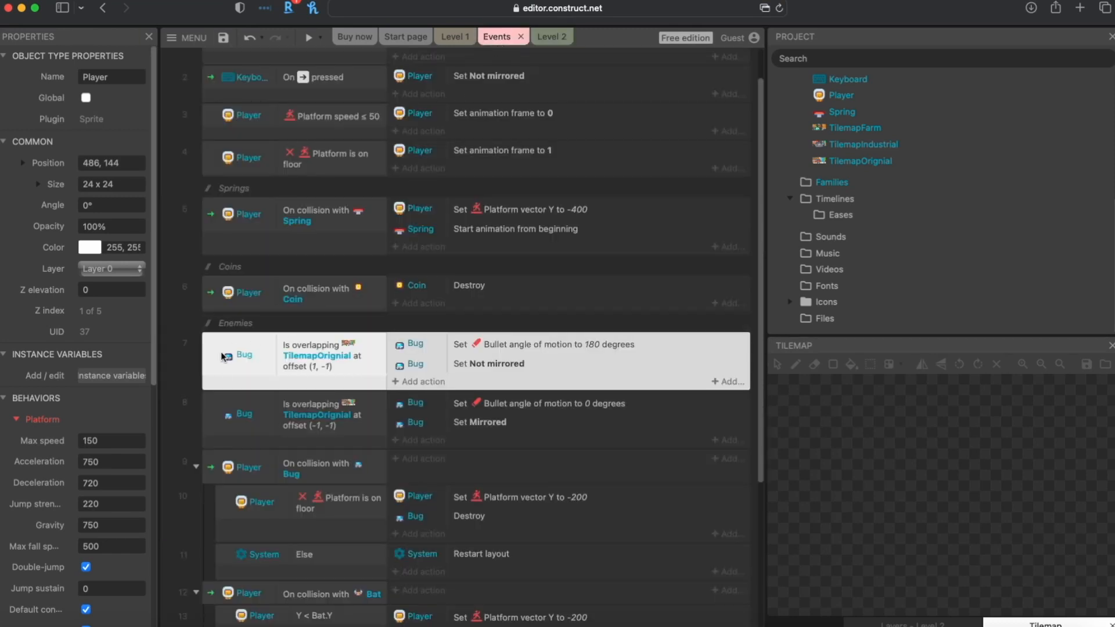
left_click(206, 409)
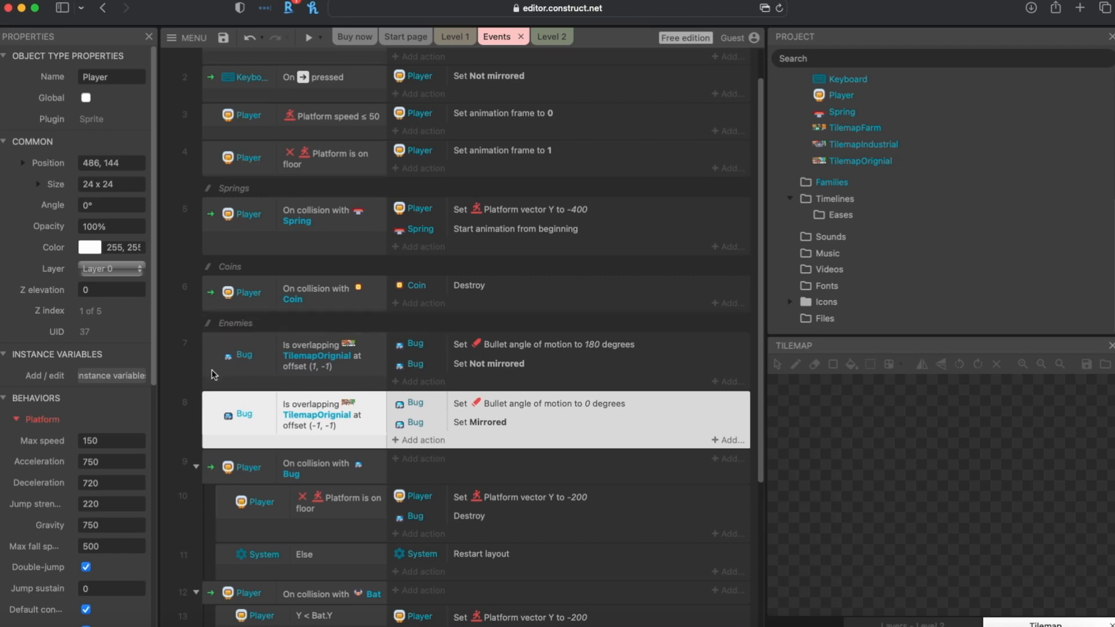
left_click(254, 350)
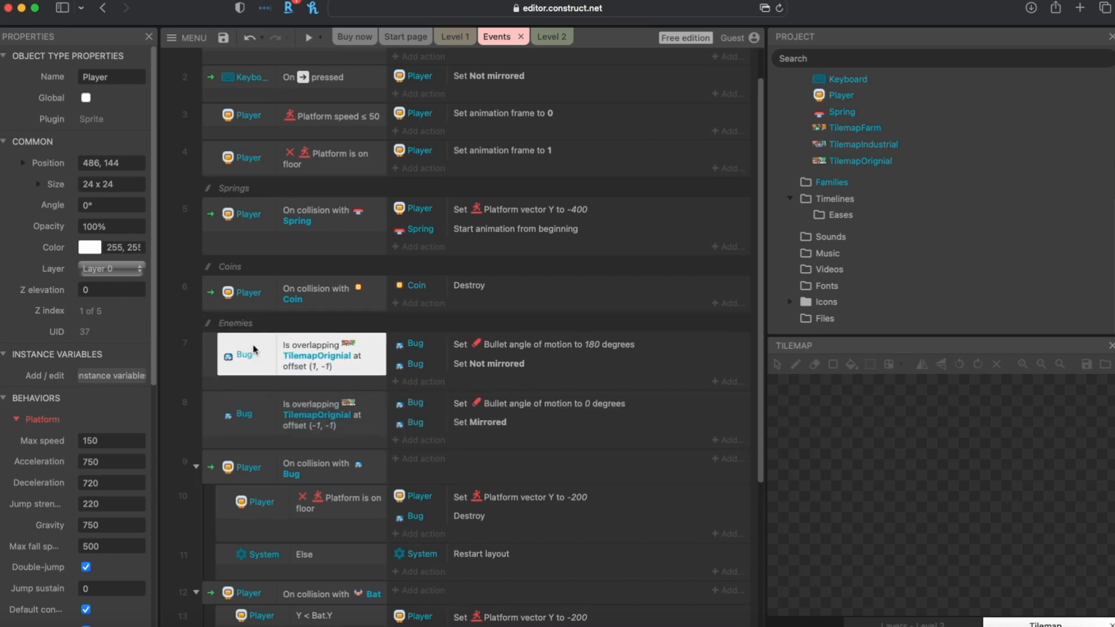
left_click(207, 351)
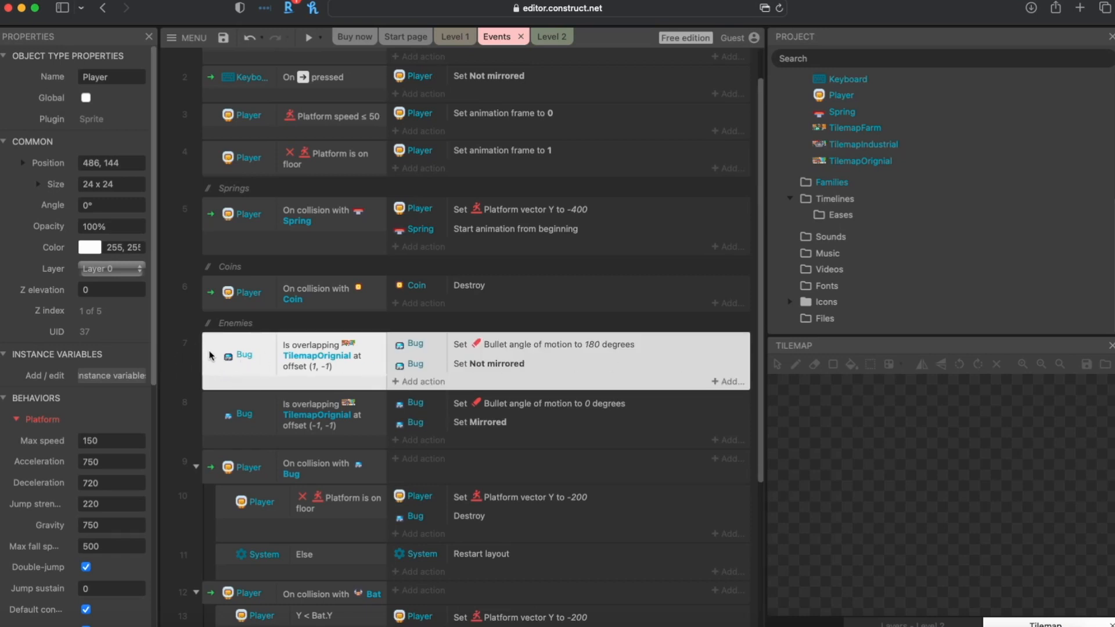
right_click(211, 352)
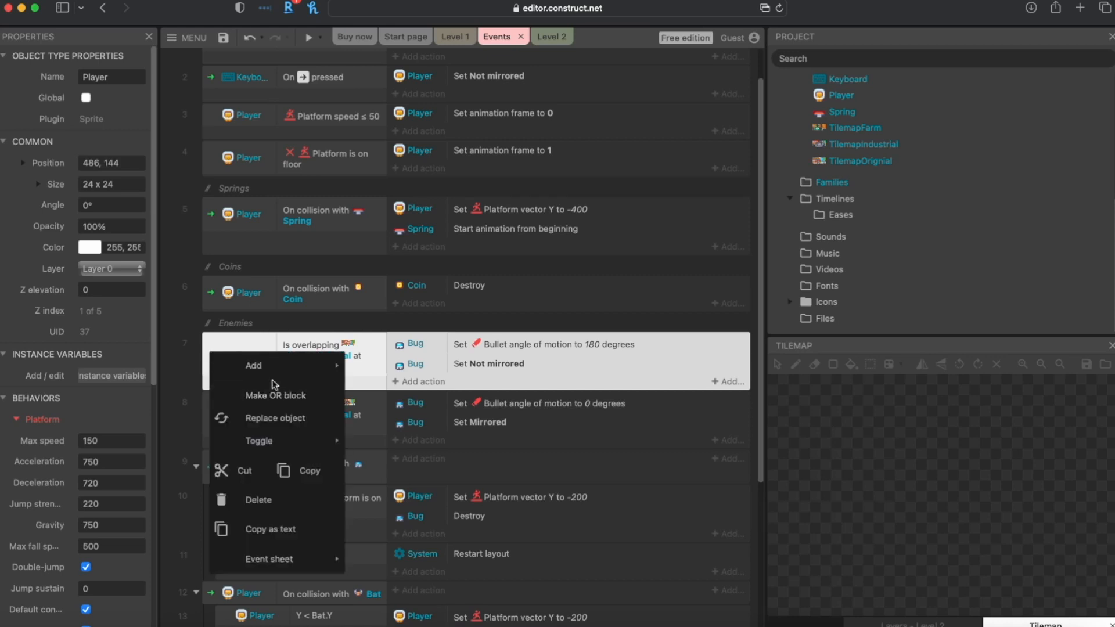
mouse_move(261, 372)
left_click(302, 349)
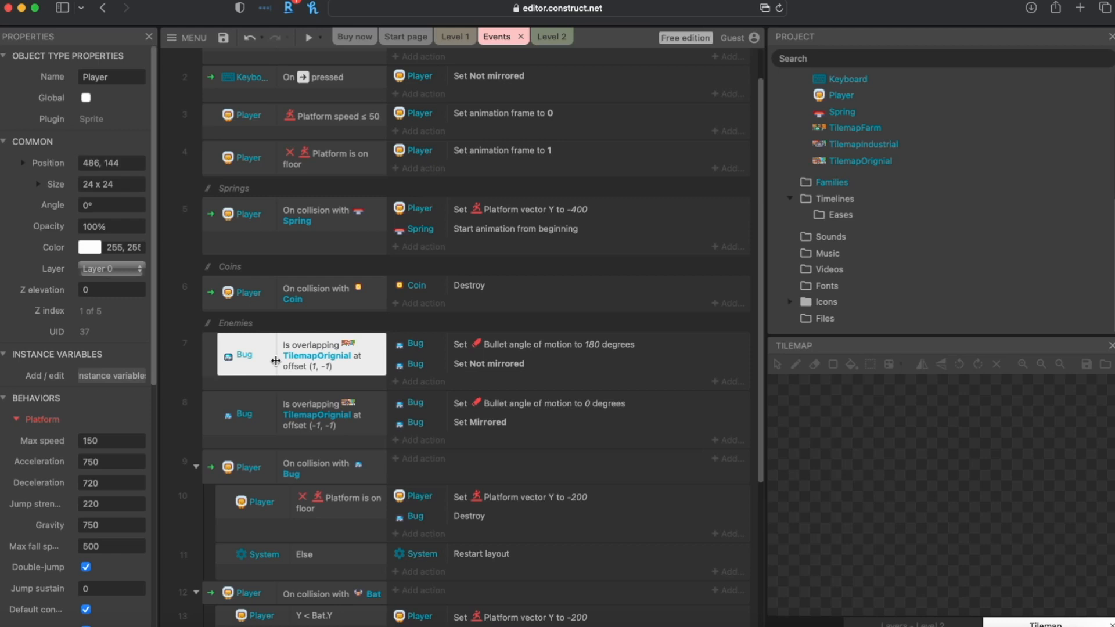
left_click_drag(275, 361, 276, 395)
left_click(235, 374)
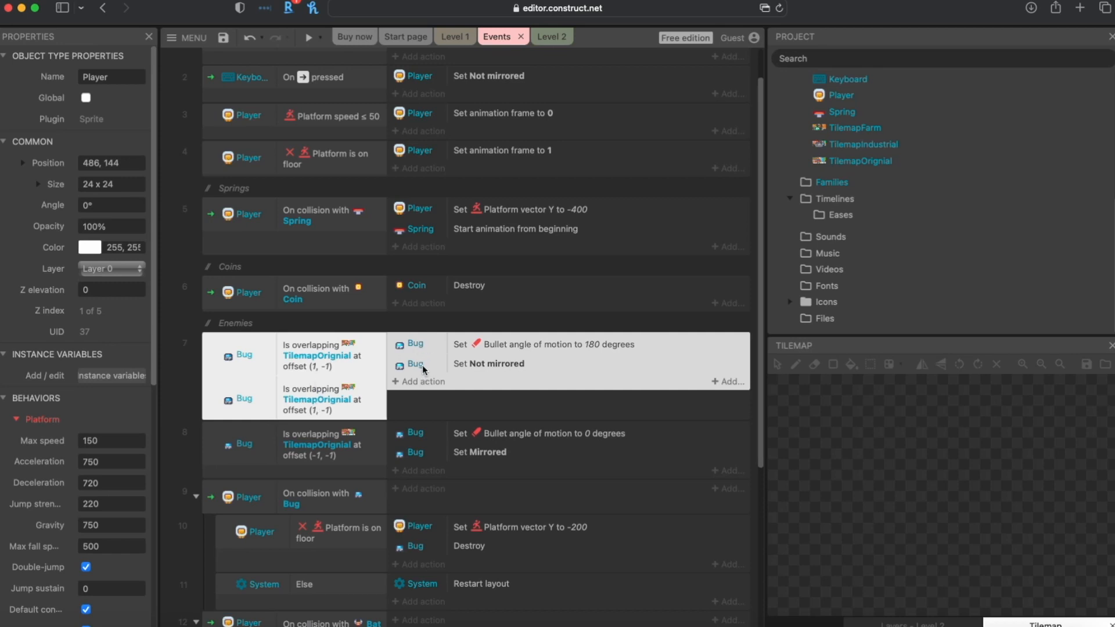
right_click(214, 352)
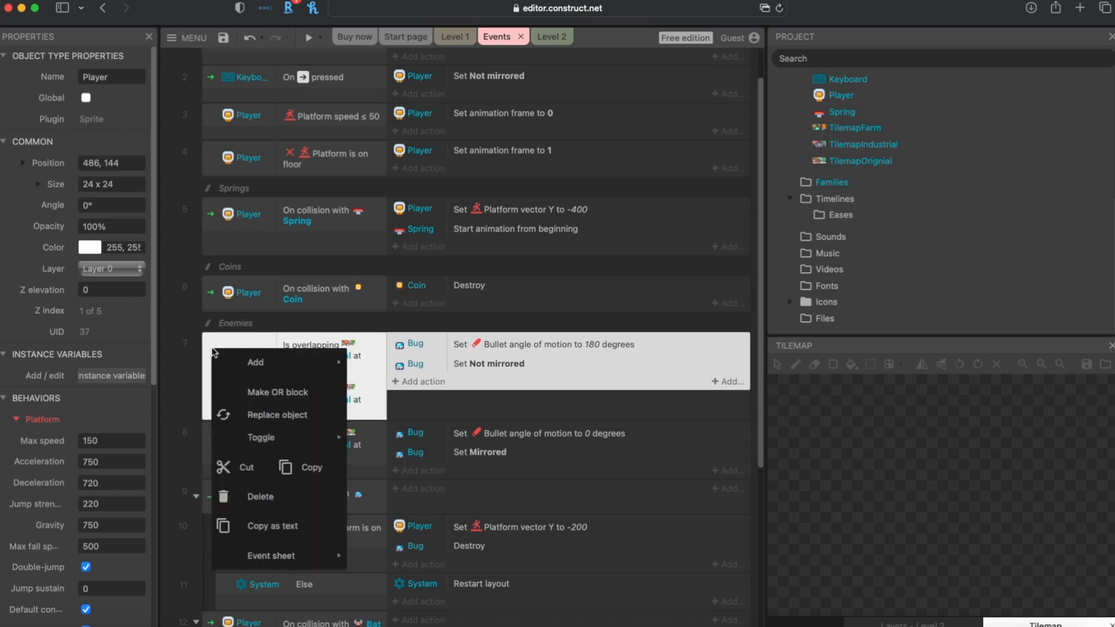
left_click(278, 393)
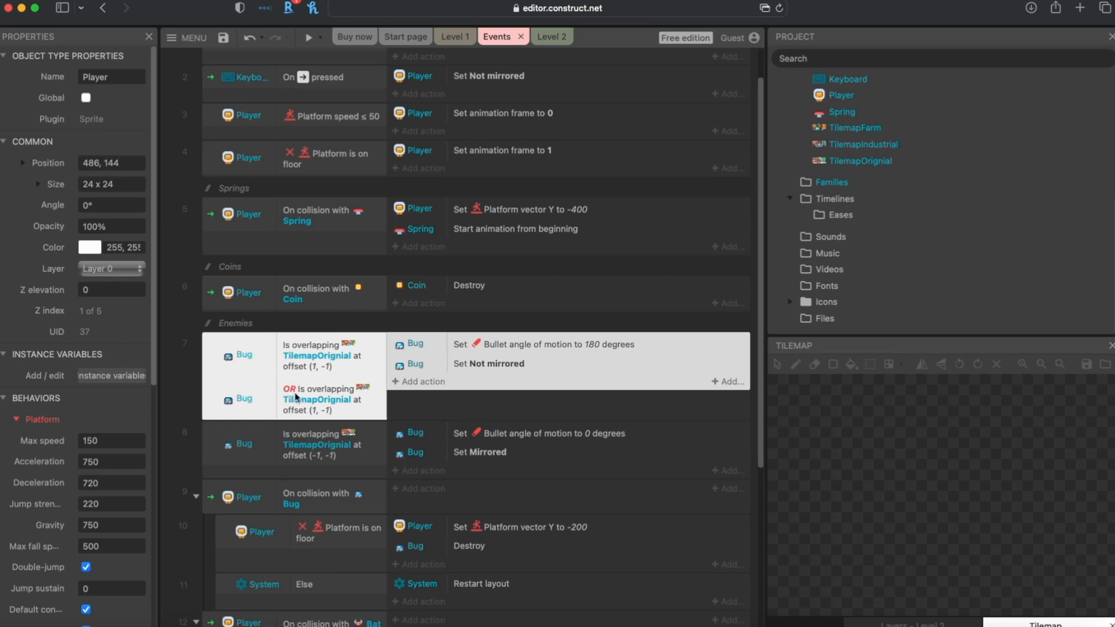
- Replace TilemapOrignial with TilemapFarm in the second overlap condition of the first Enemies event
left_click(311, 358)
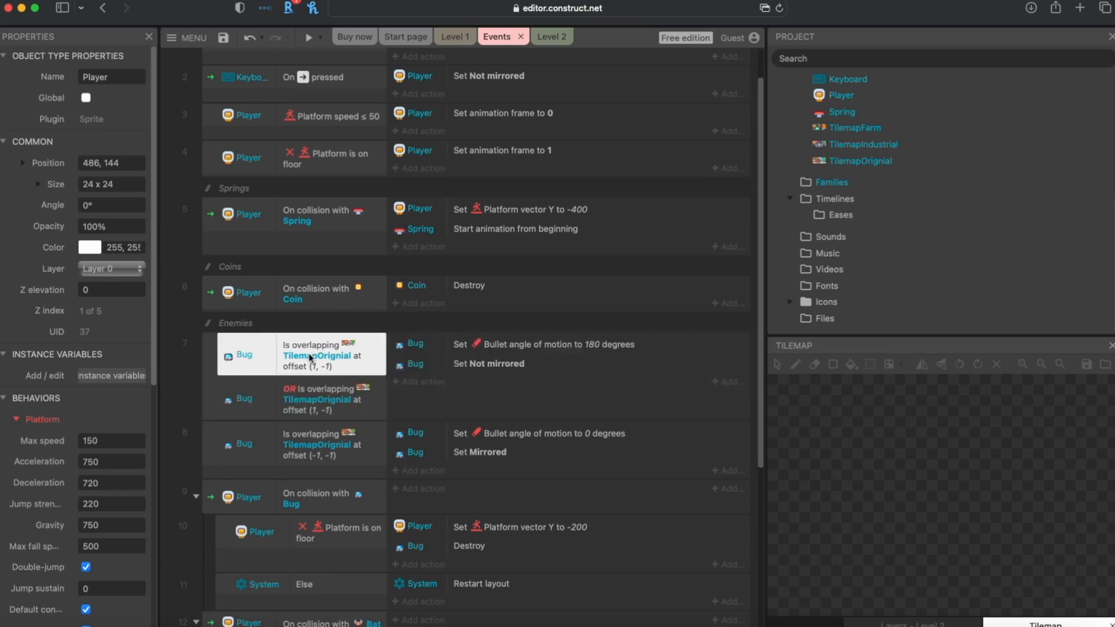
left_click(313, 397)
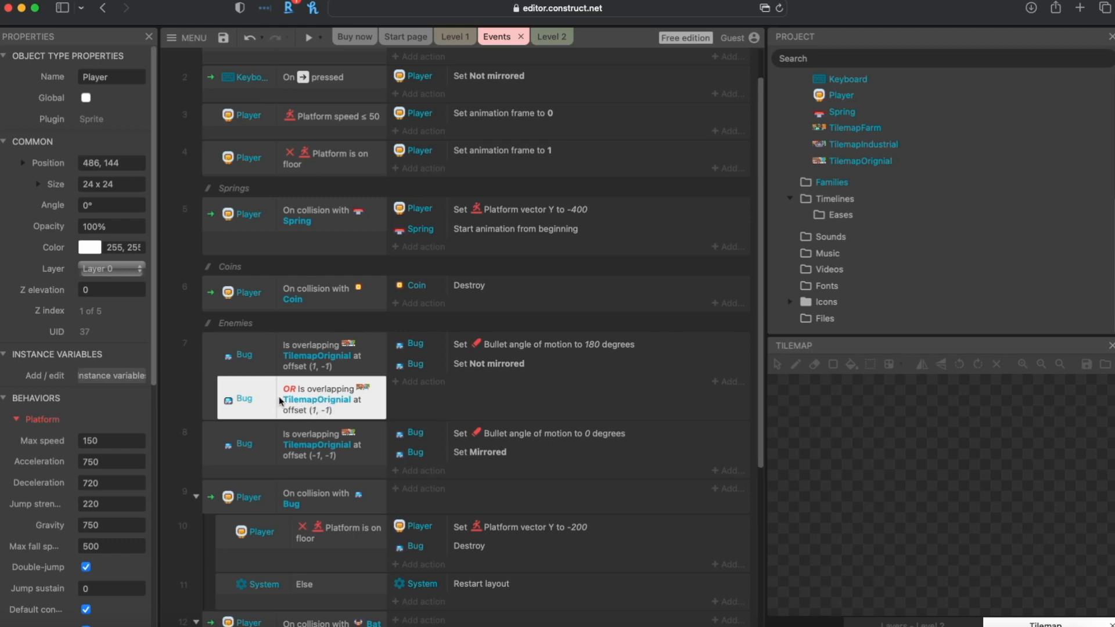
right_click(311, 404)
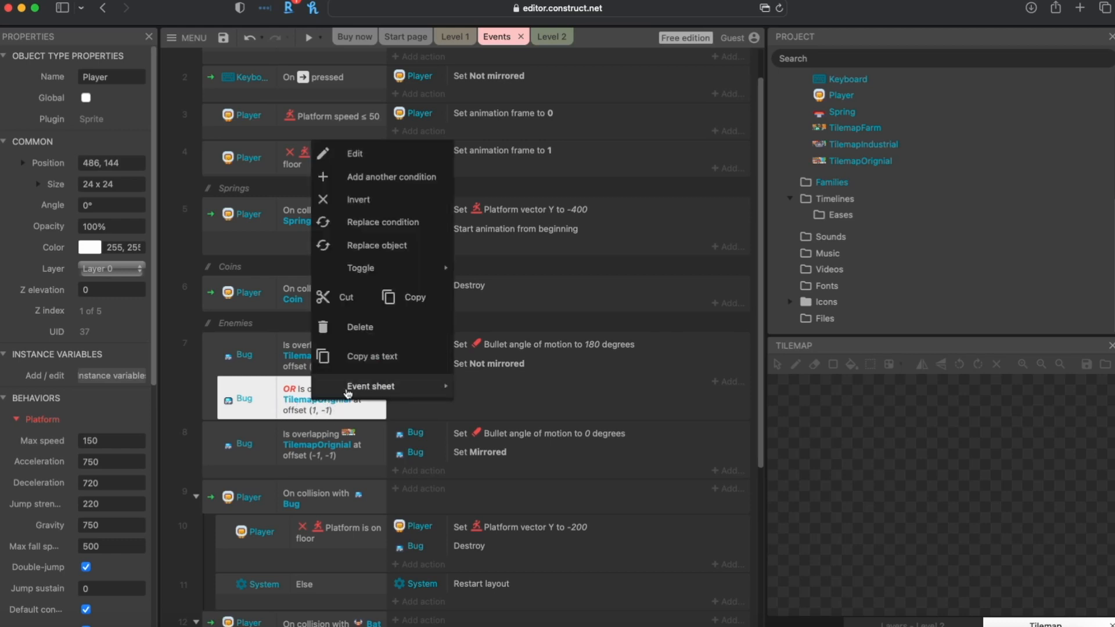
left_click(386, 253)
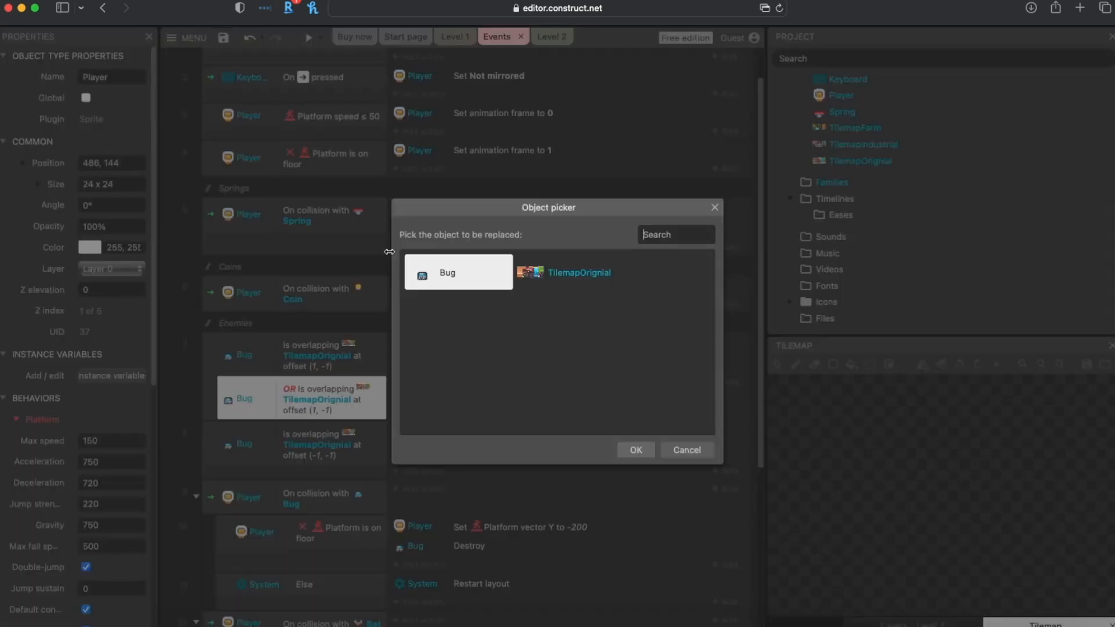
left_click(568, 281)
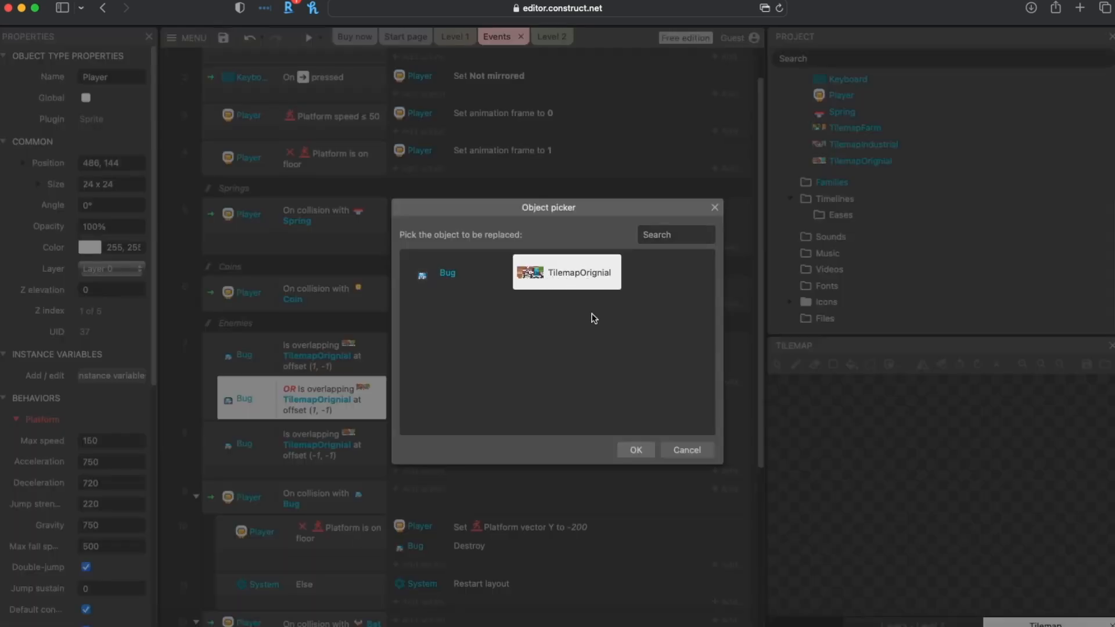
left_click(635, 451)
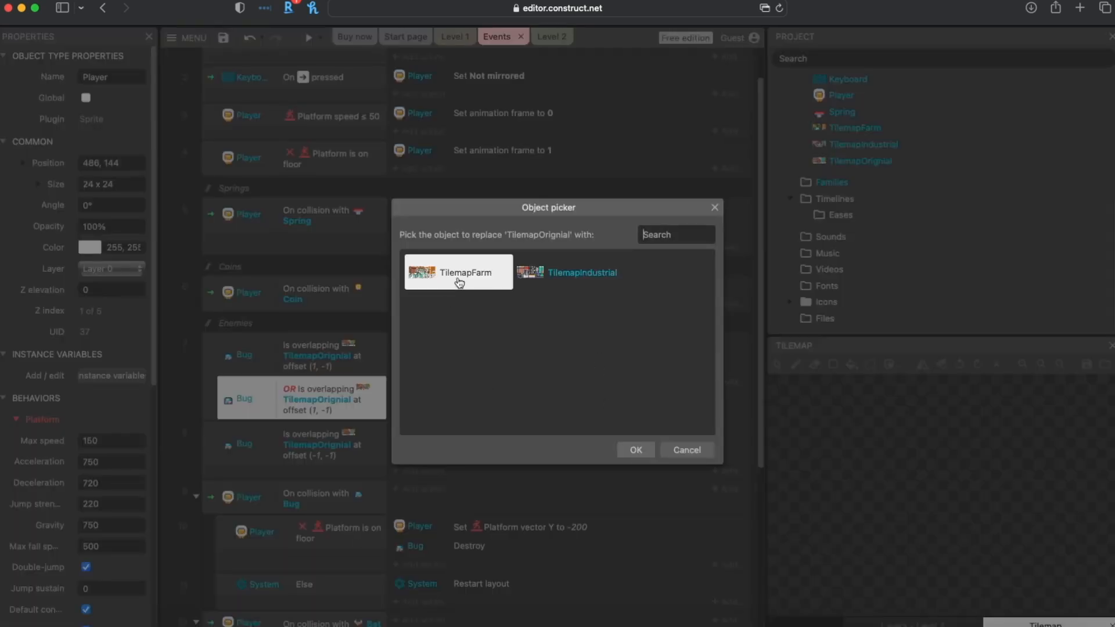
left_click(635, 450)
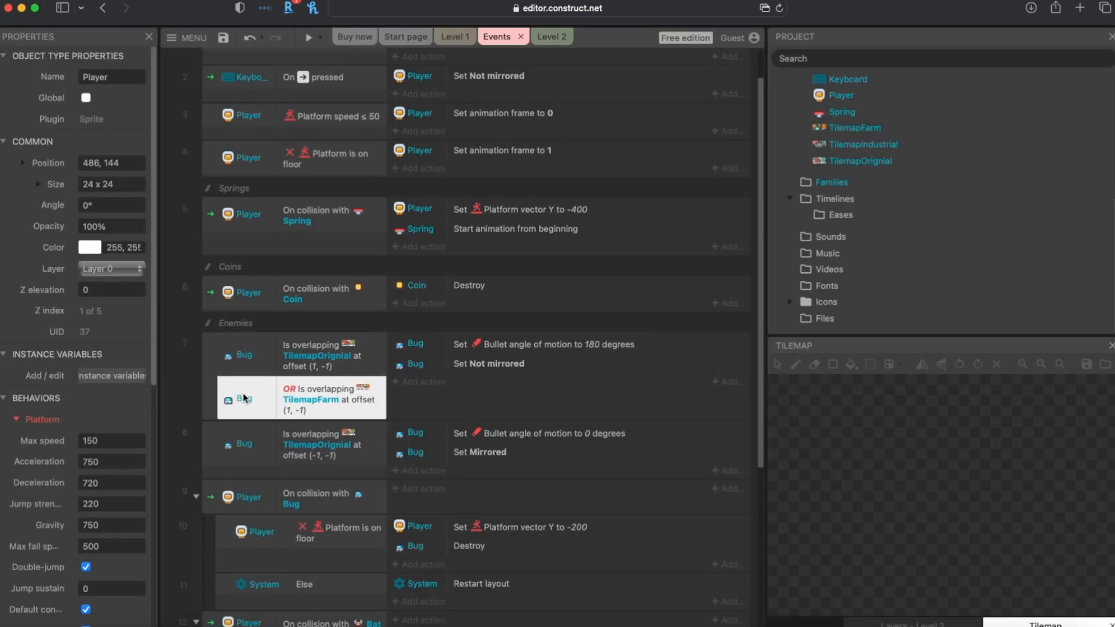
- Duplicate the Bug's TilemapFarm overlap condition and replace TilemapFarm with TilemapIndustrial in the copy
key("super+c")
key("super+v")
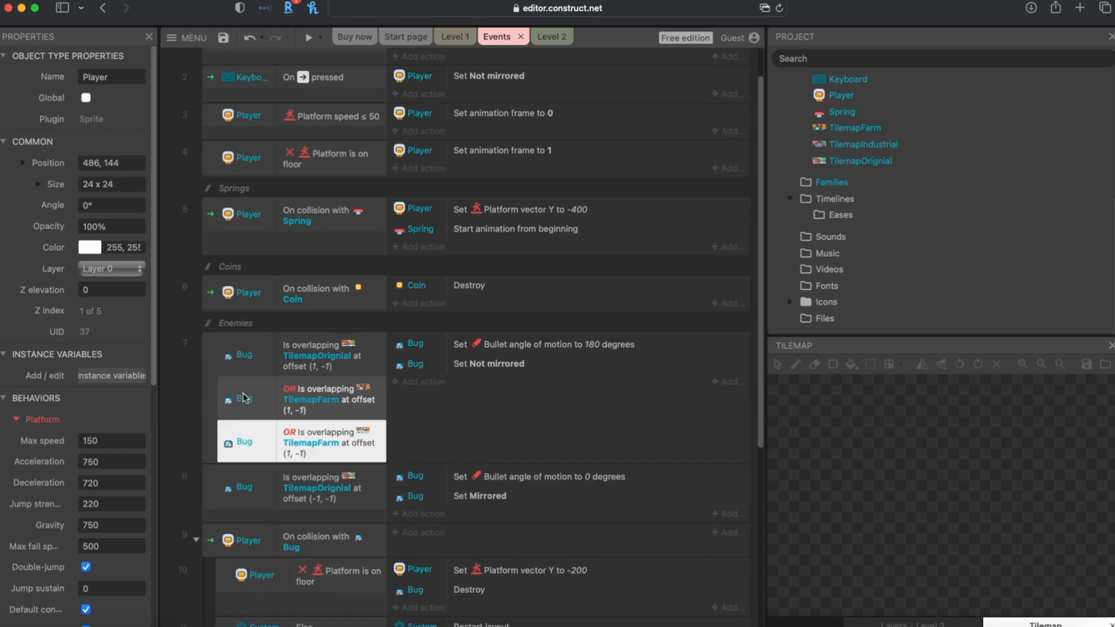
right_click(301, 437)
left_click(324, 279)
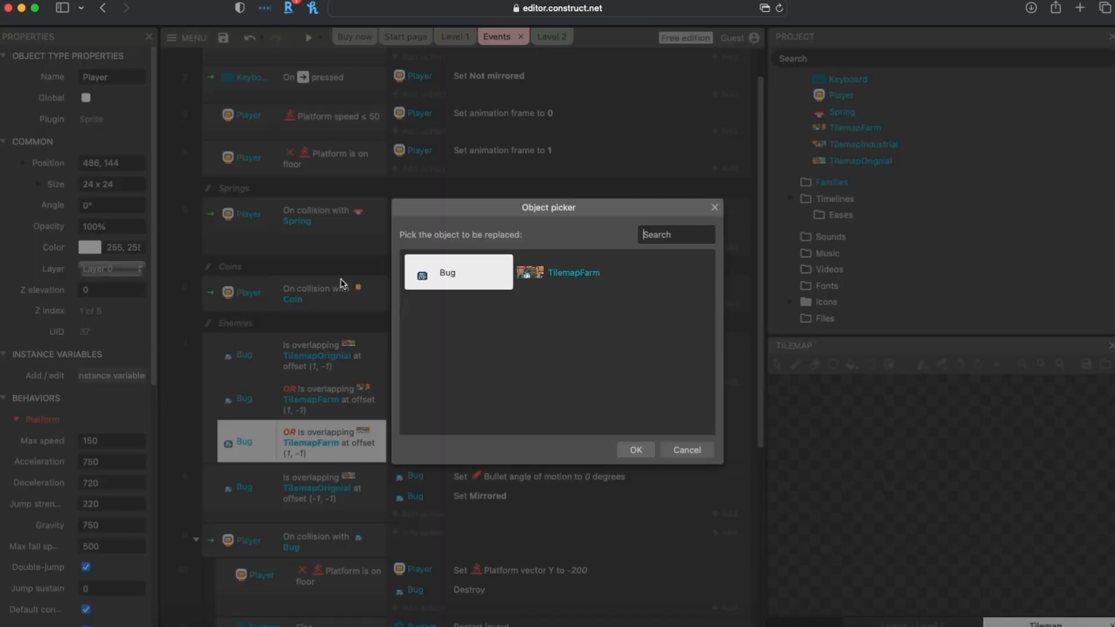
left_click(541, 280)
left_click(636, 449)
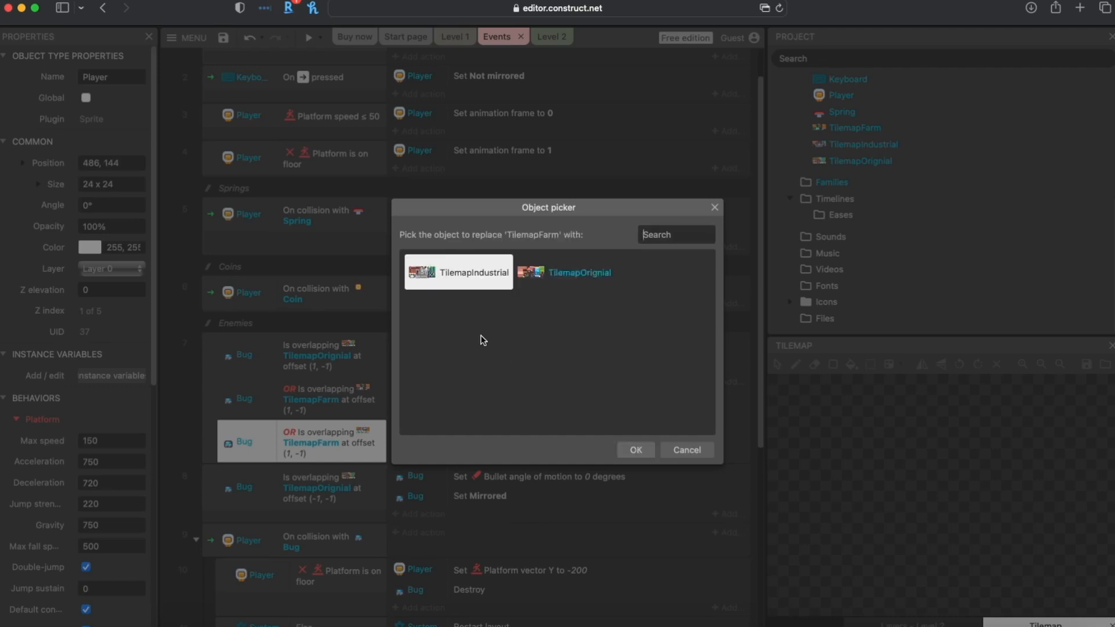
left_click(635, 450)
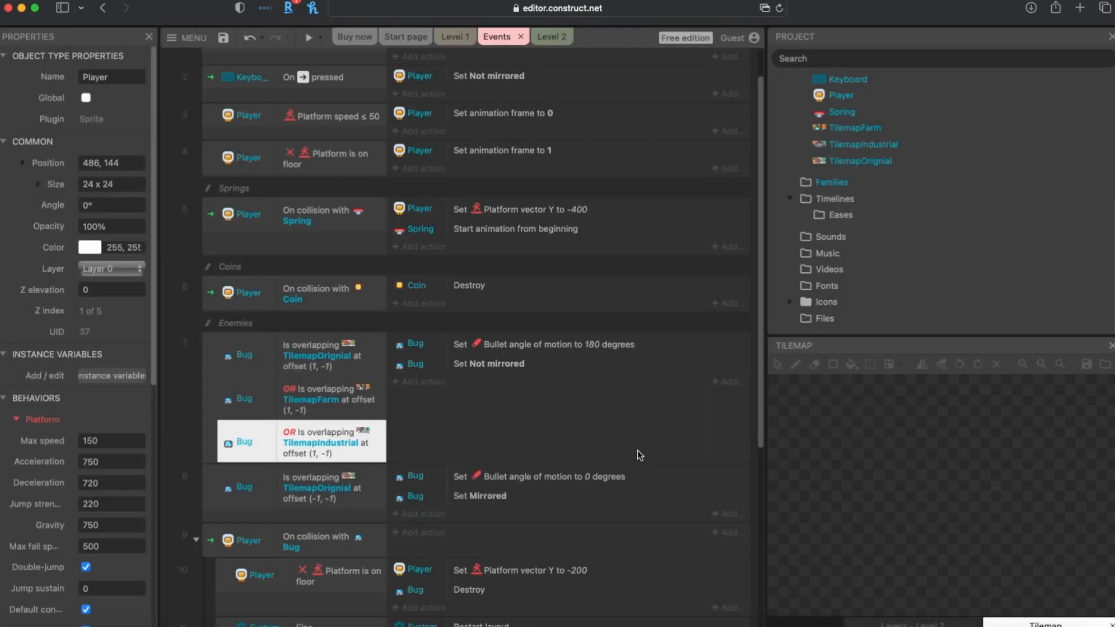
- Check the TilemapOrignial, TilemapFarm and TilemapIndustrial overlap conditions of the event that turns the Bug to 180 degrees
left_click(244, 358)
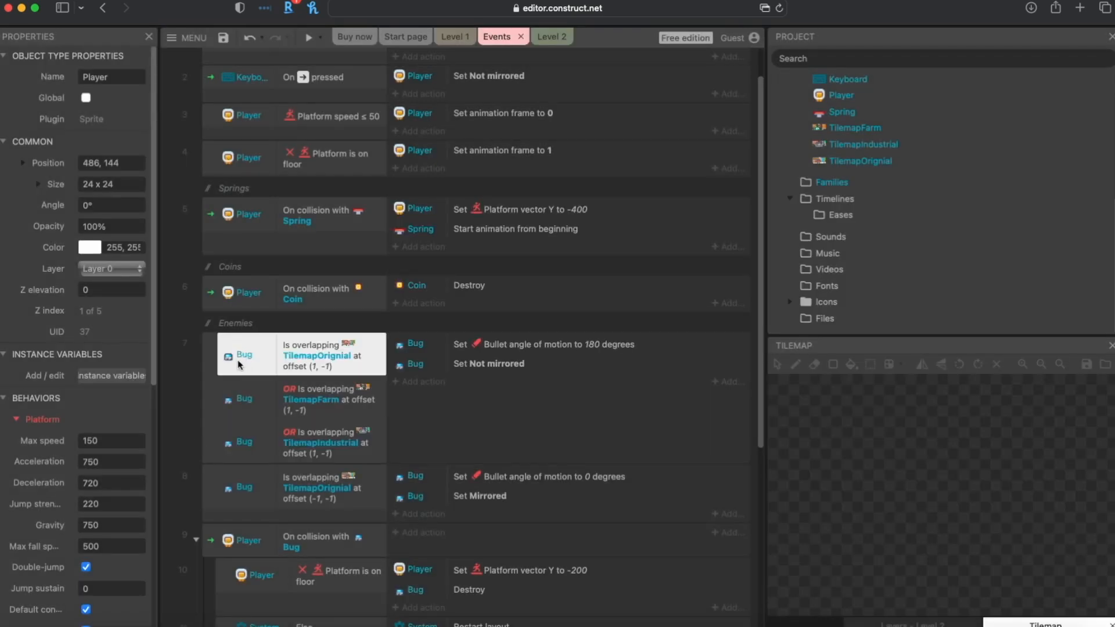
left_click(261, 399)
left_click(259, 440)
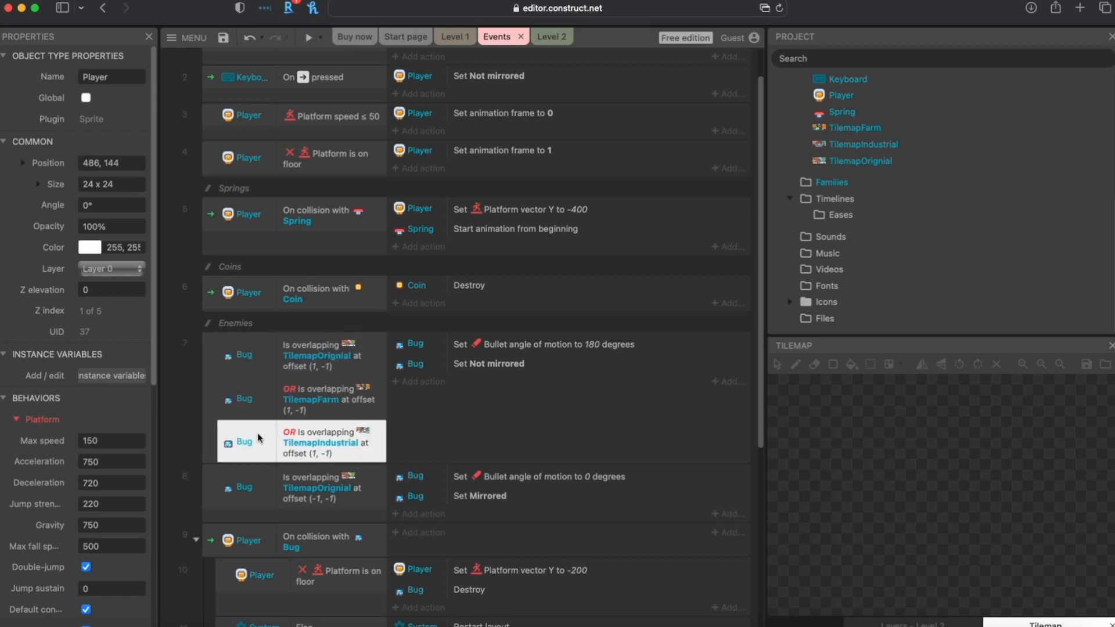
left_click(260, 360)
left_click(258, 434)
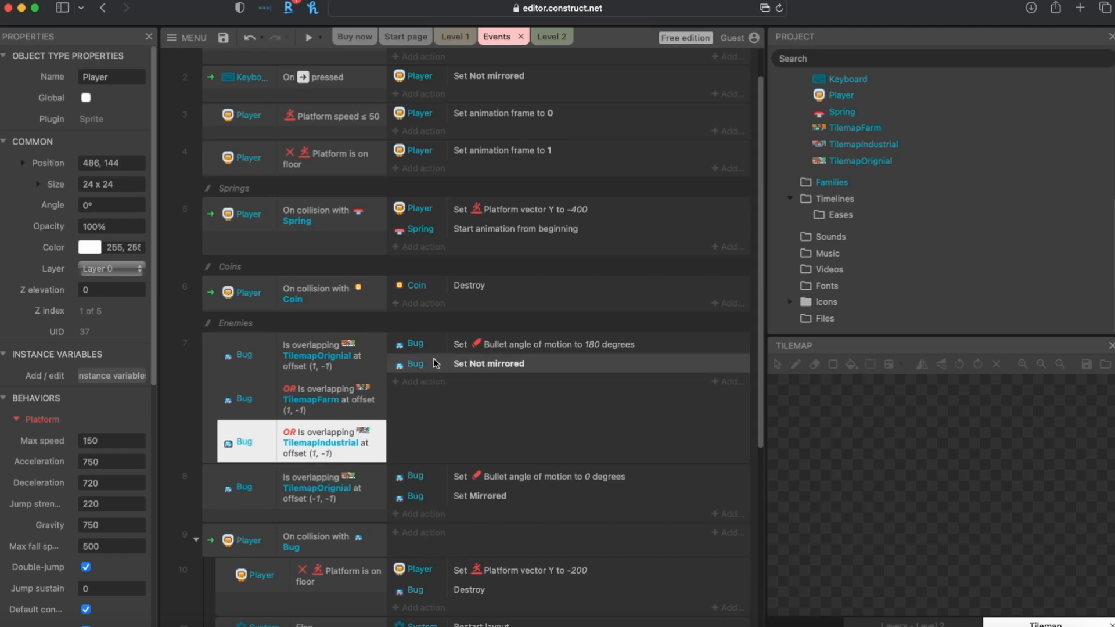
- Add two copies of the TilemapOrignial overlap condition to the event turning the Bug to 0 degrees and make it an OR block
scroll(221, 453, "down", 2)
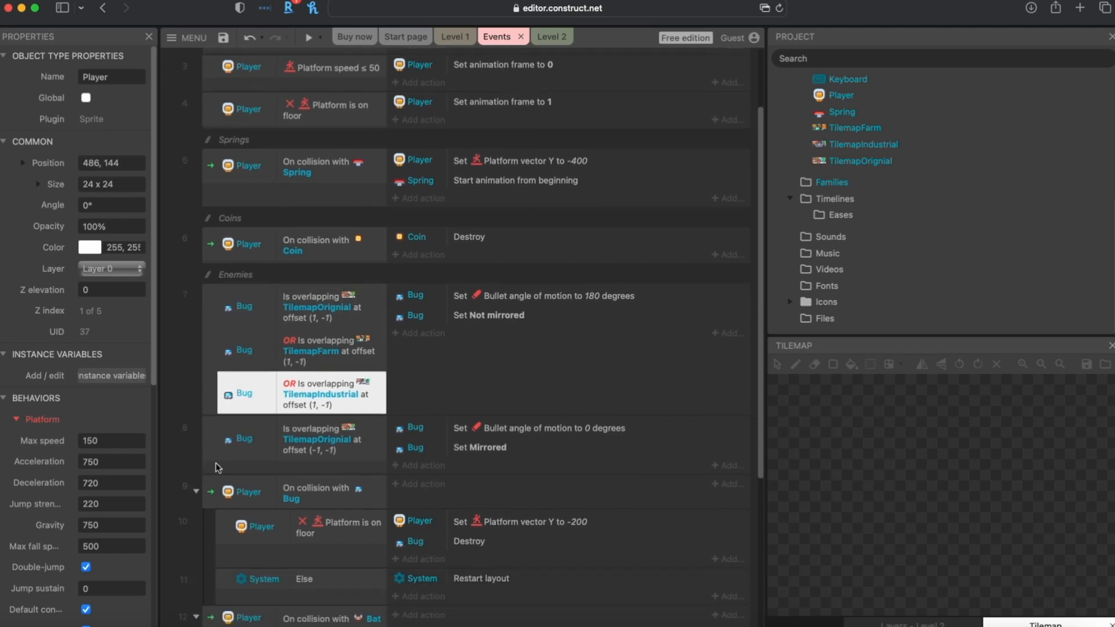
left_click(213, 444)
scroll(209, 444, "down", 2)
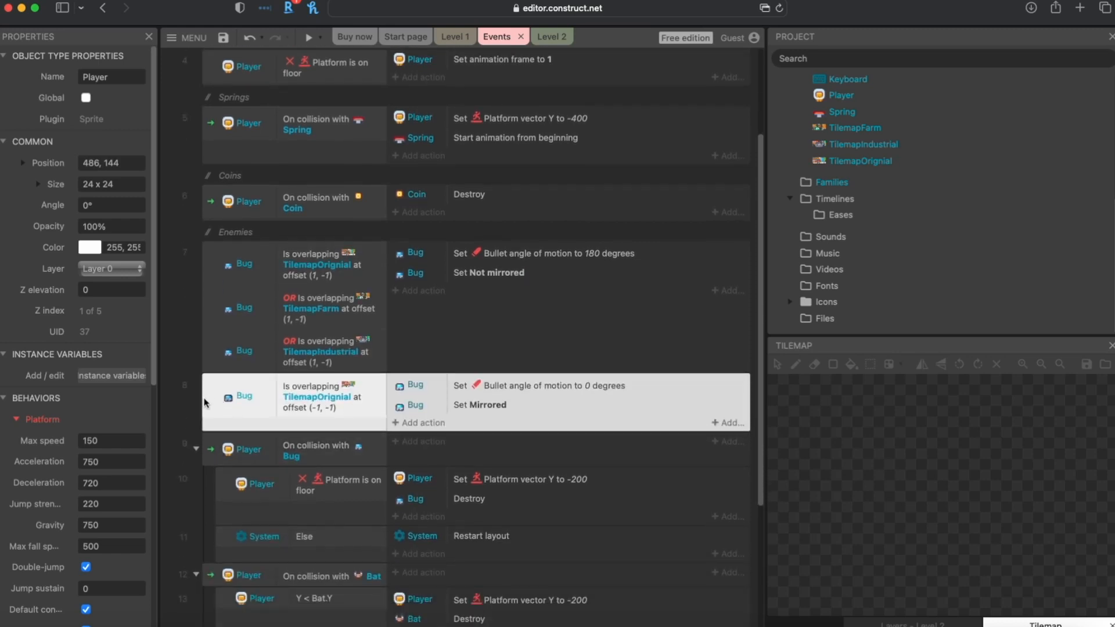
left_click(235, 397)
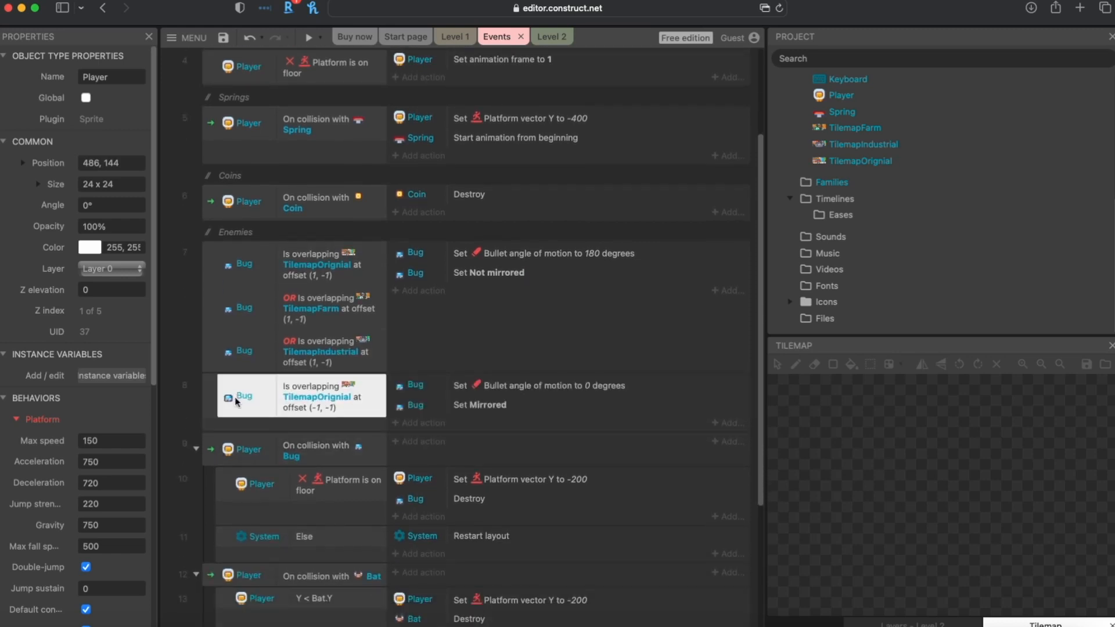
key("ctrl+v")
key("ctrl+v")
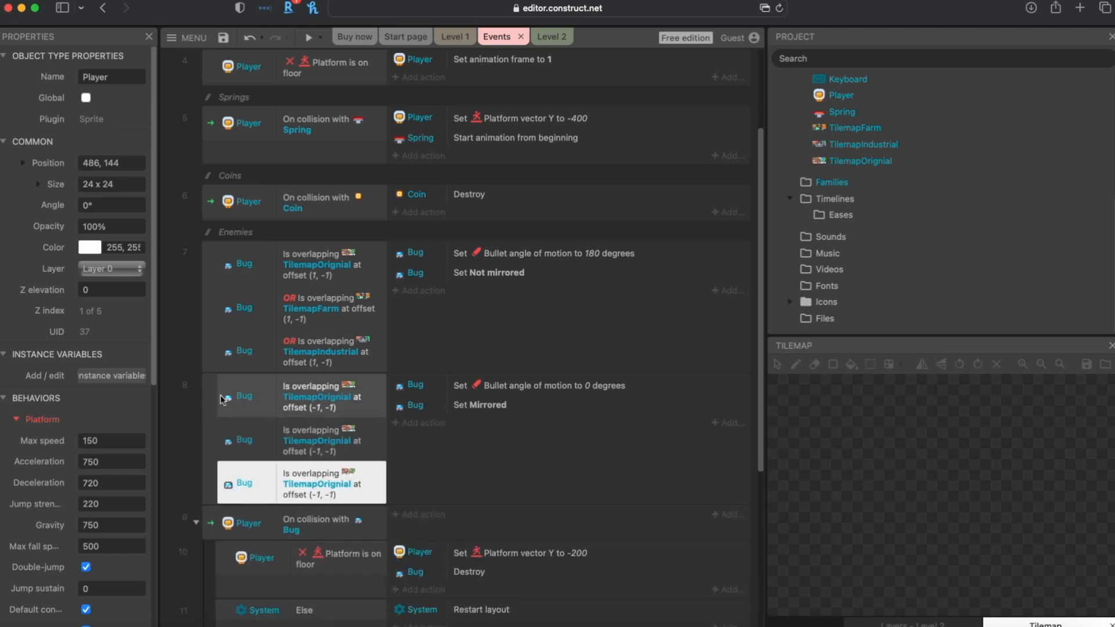
left_click(213, 400)
right_click(212, 399)
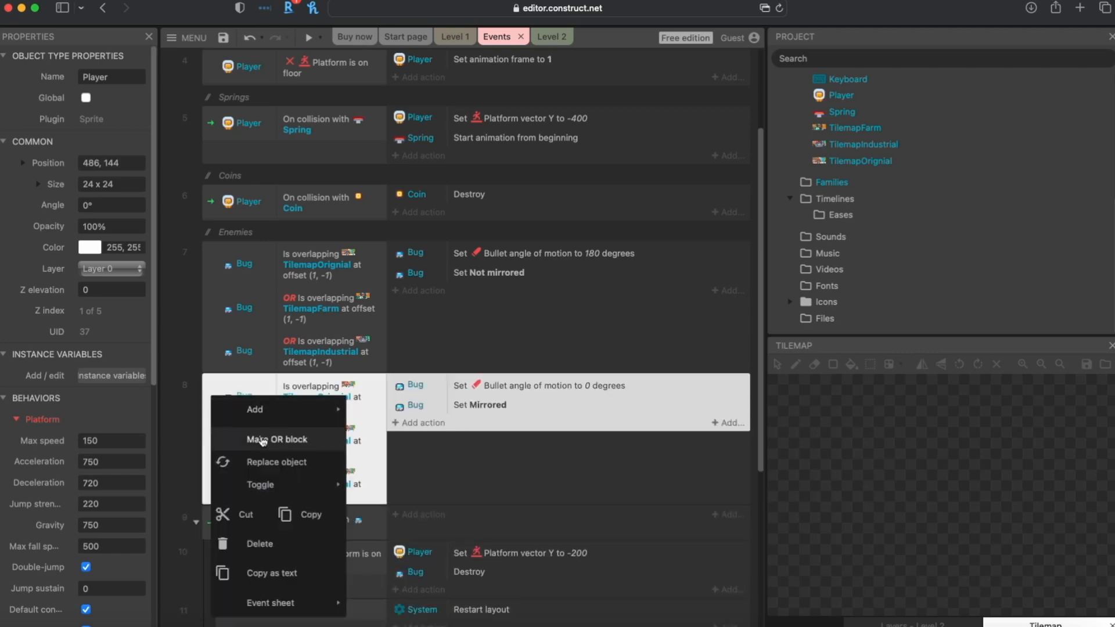
left_click(273, 440)
- Replace TilemapOrignial with TilemapFarm in the second overlap condition of the event turning the Bug to 0 degrees
right_click(339, 442)
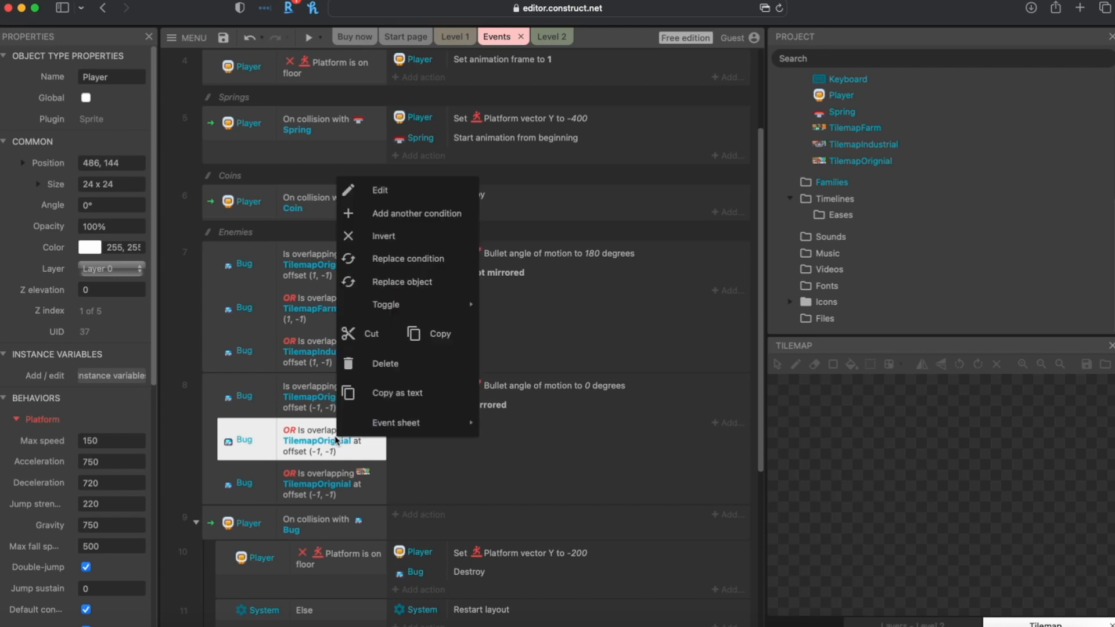
left_click(402, 283)
left_click(523, 285)
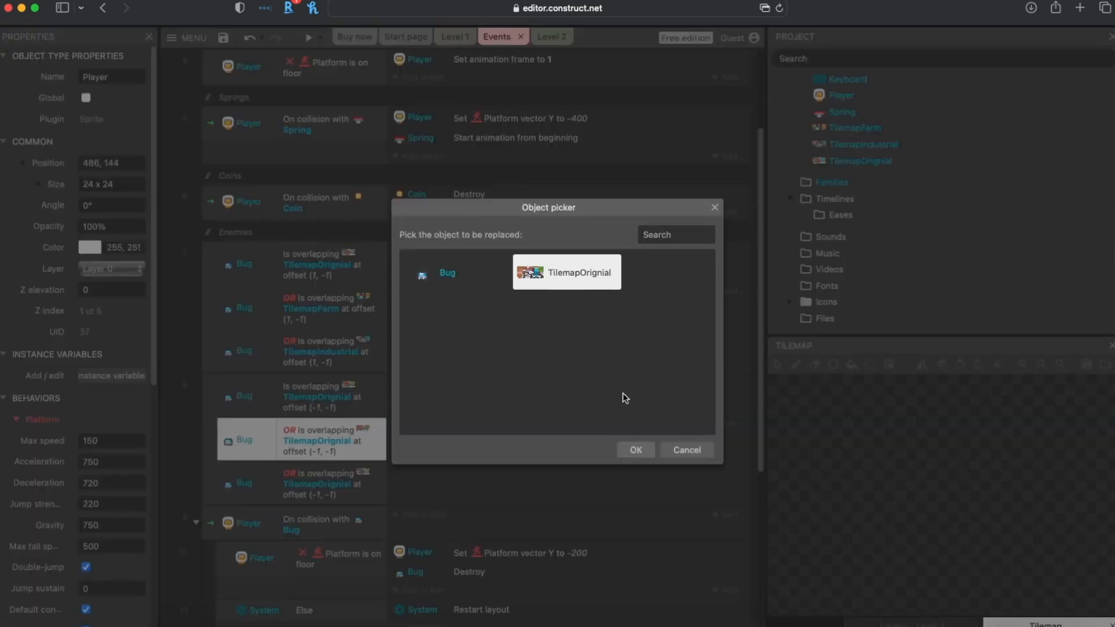
left_click(636, 450)
left_click(636, 450)
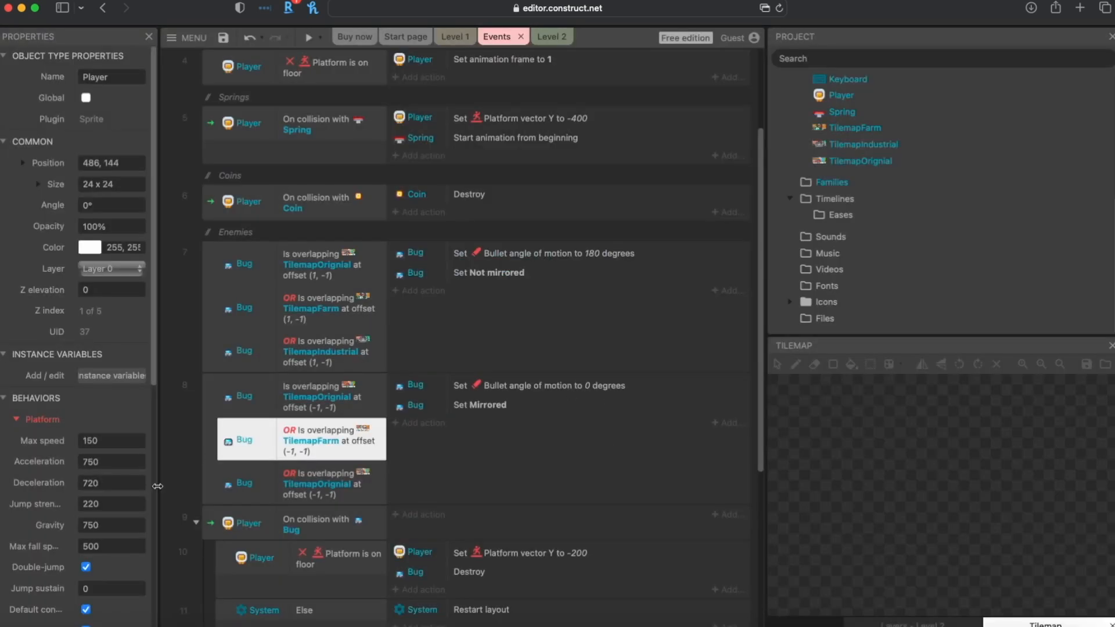
- Replace TilemapOrignial with TilemapIndustrial in the third overlap condition of the event turning the Bug to 0 degrees, and save the project
right_click(326, 489)
left_click(383, 329)
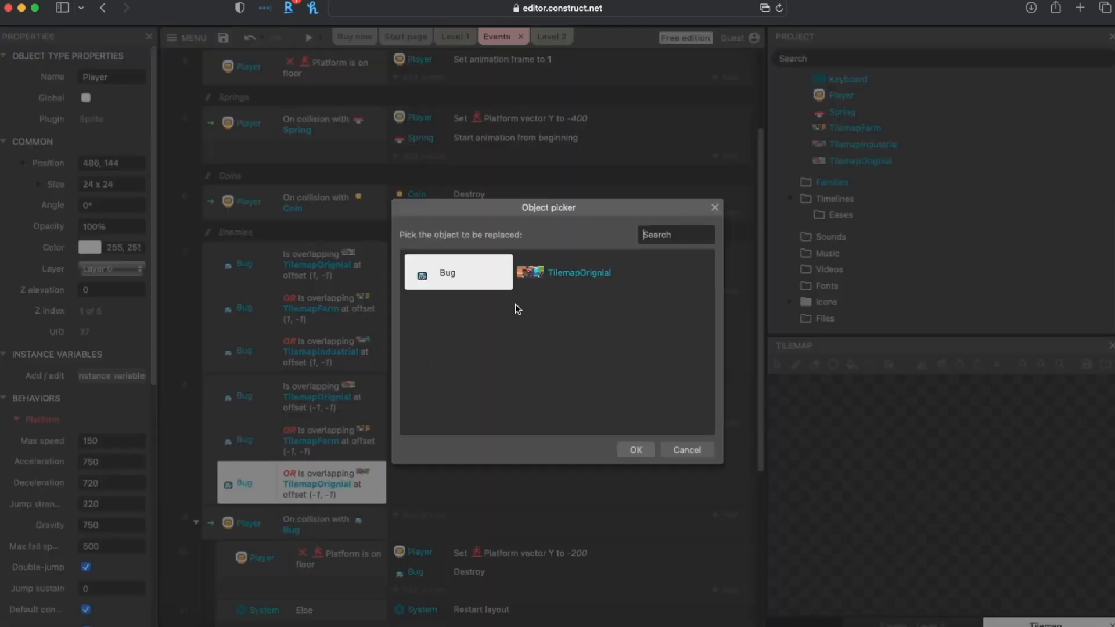
left_click(582, 283)
left_click(636, 450)
left_click(559, 281)
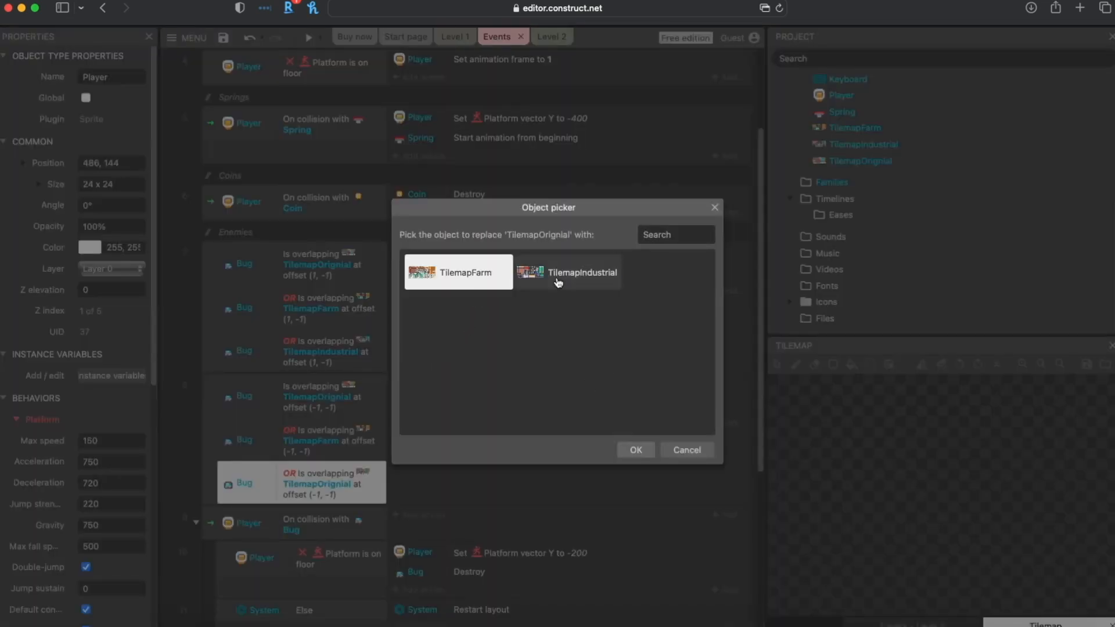
left_click(636, 450)
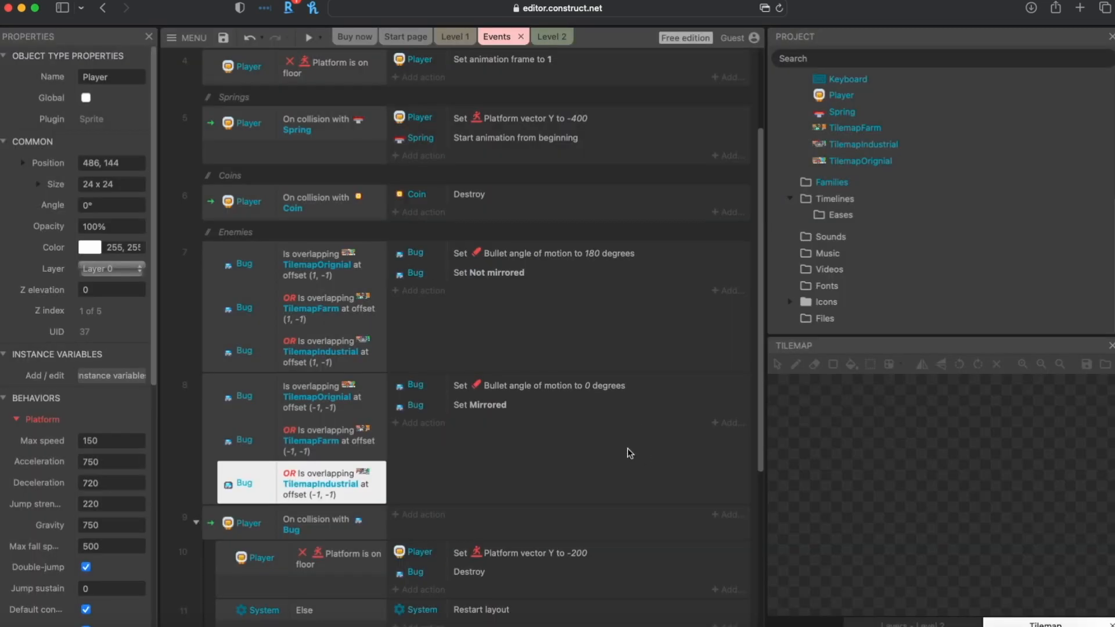
left_click(224, 43)
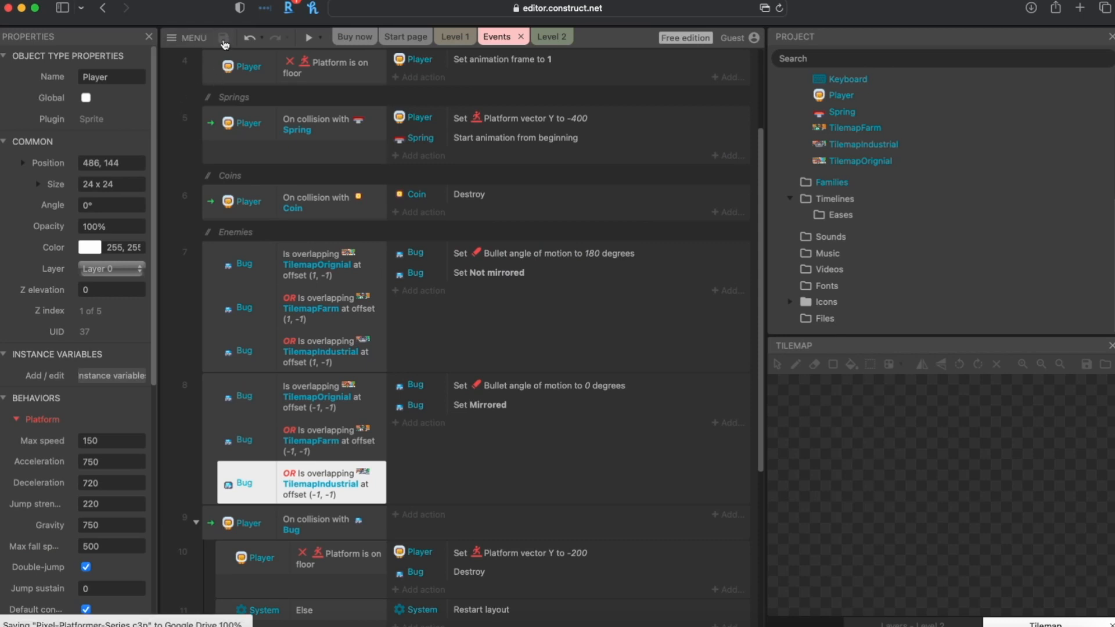
- Preview Level 2, moving the Player back and forth and jumping over the Bug to test its turning at both walls, and close the preview
left_click(540, 40)
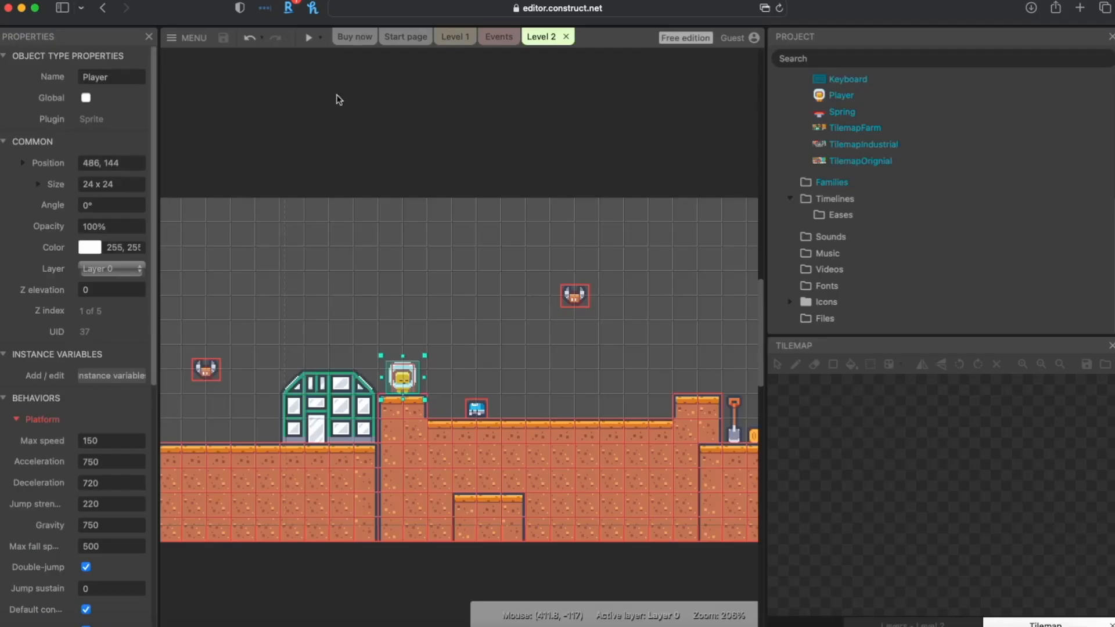
key("Right")
key("Right")
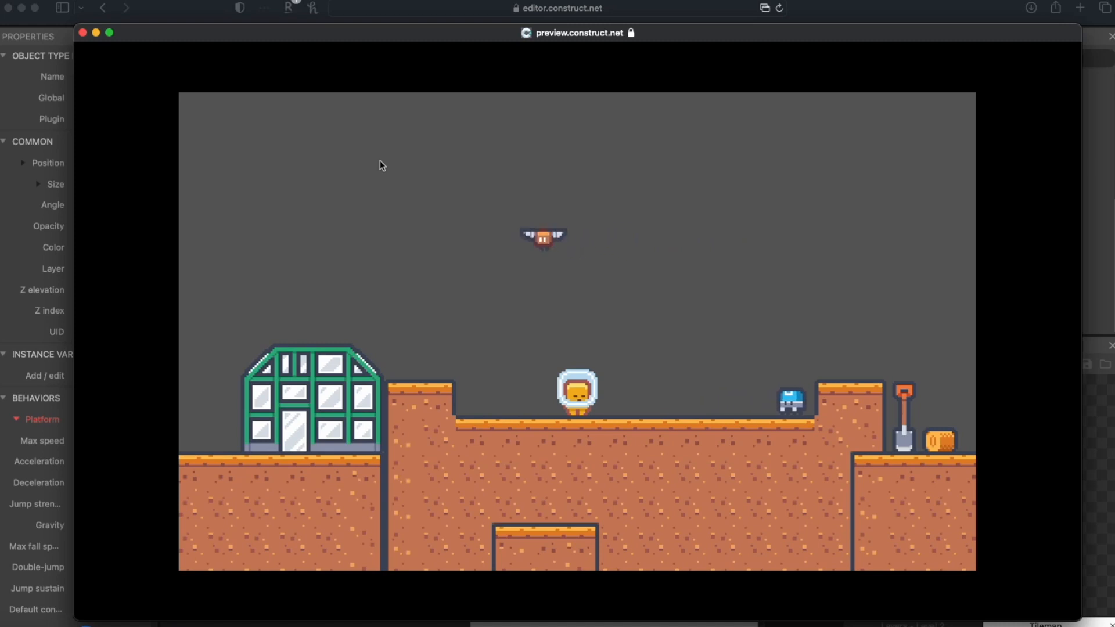
key("Left")
key("Right")
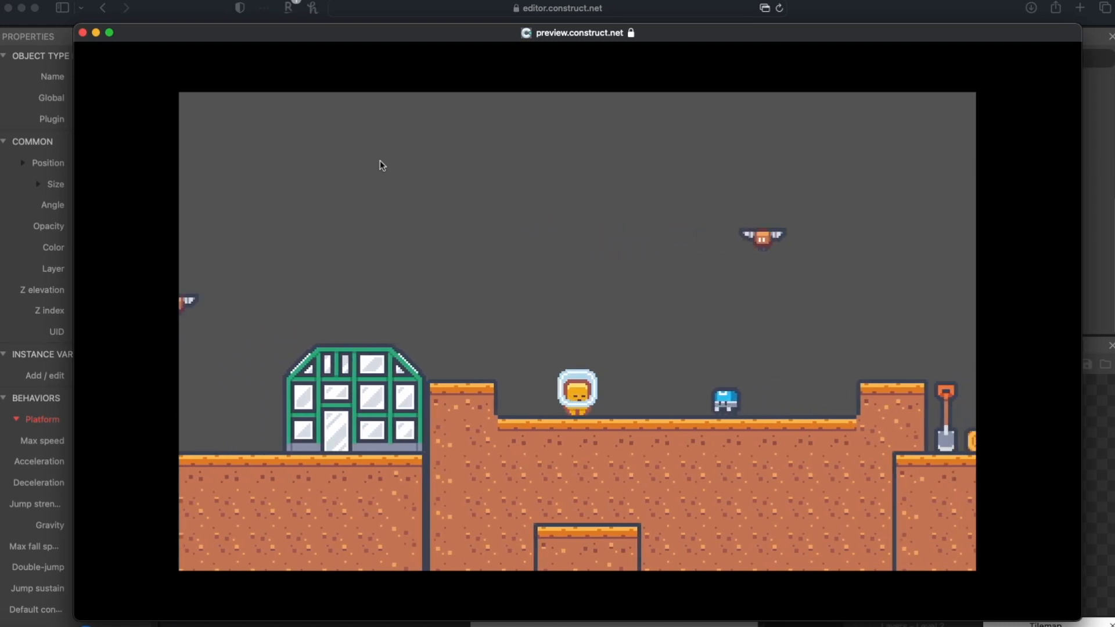
key("Left")
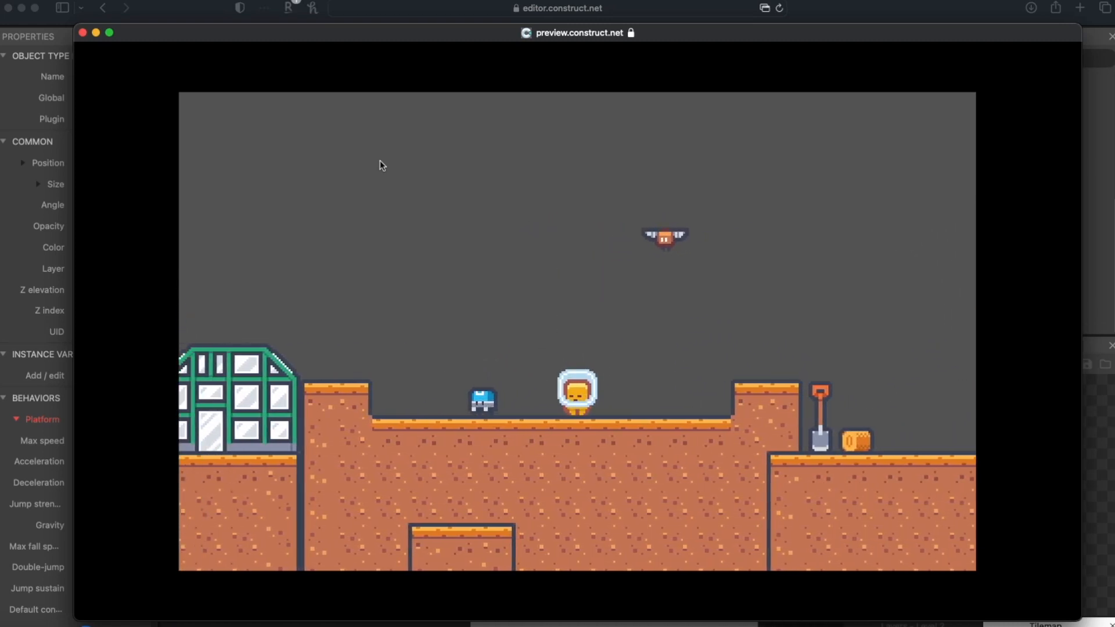
key("Left")
key("Left")
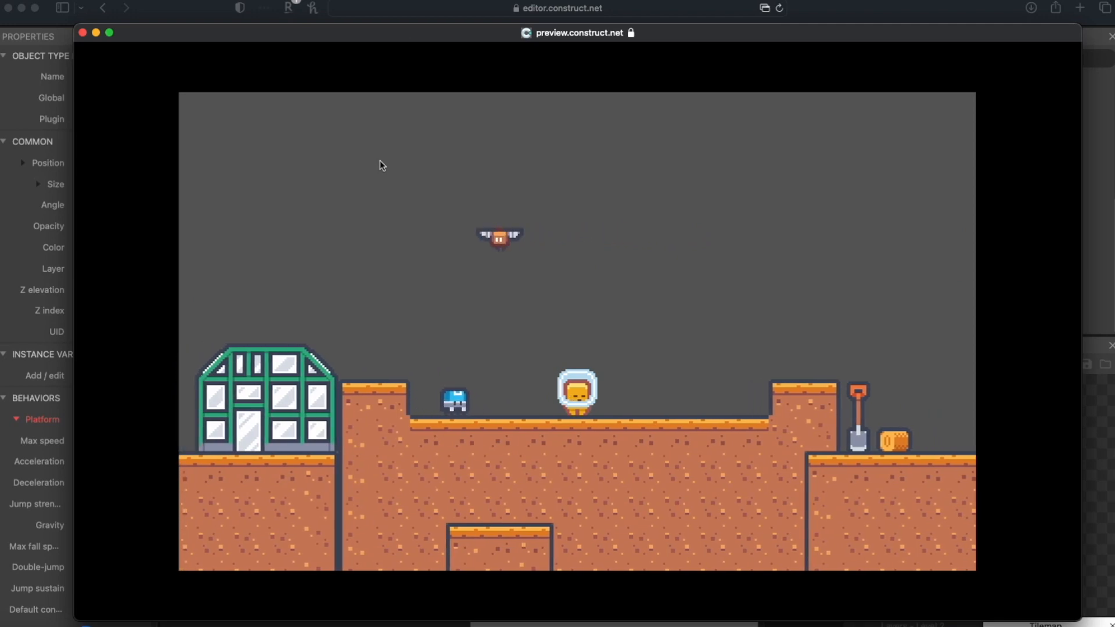
key("Right")
key("Left")
key("Left")
key("Up")
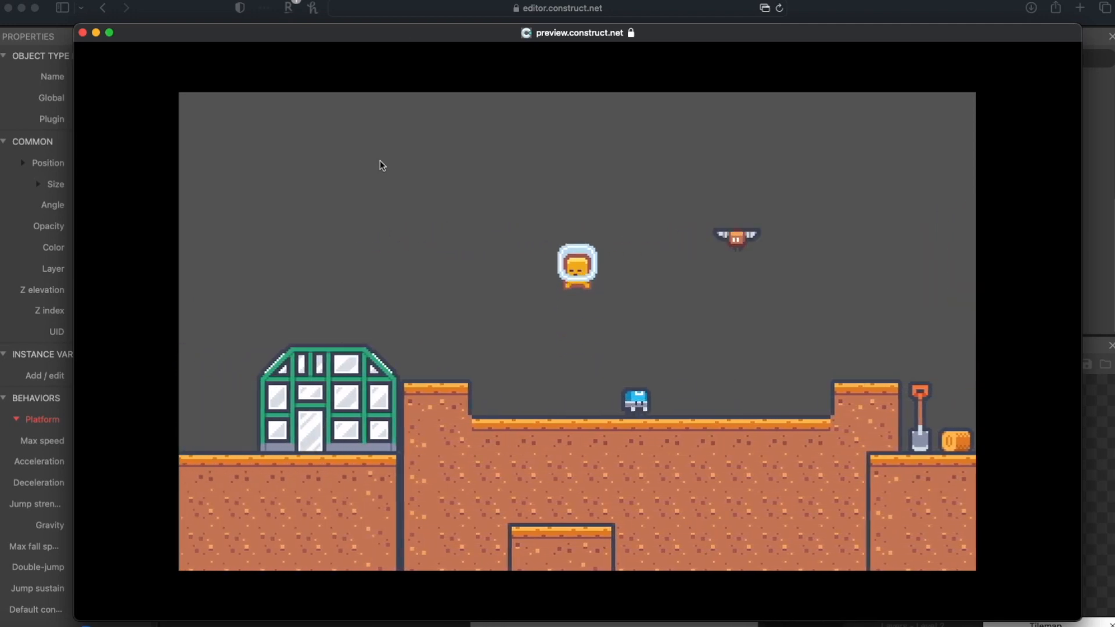
key("Left")
key("Right")
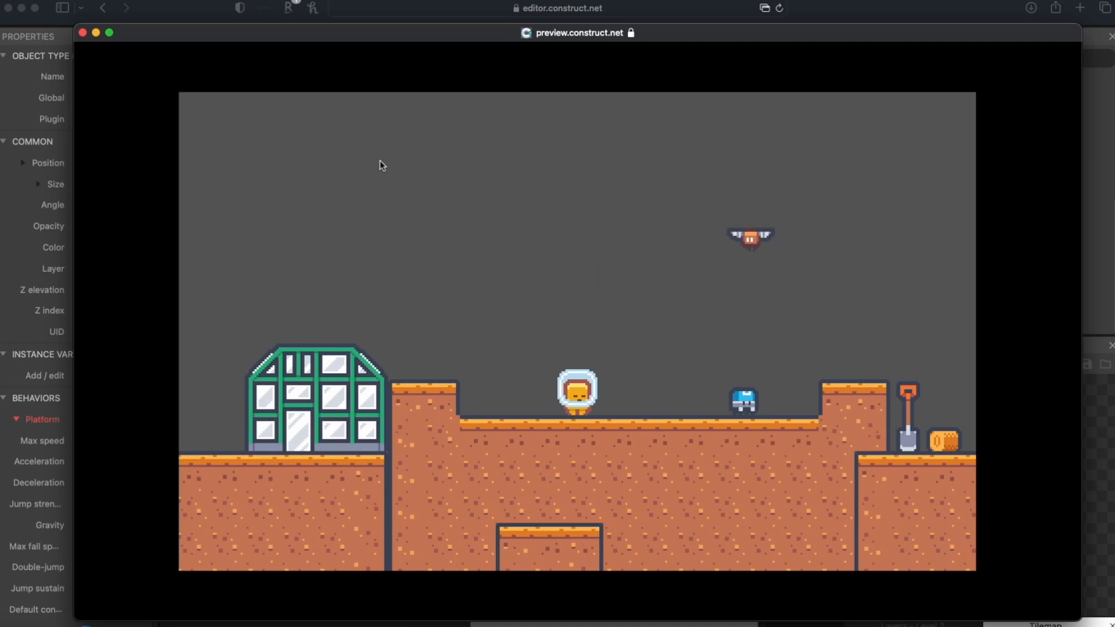
key("Left")
key("Right")
key("Right")
key("Up")
key("Left")
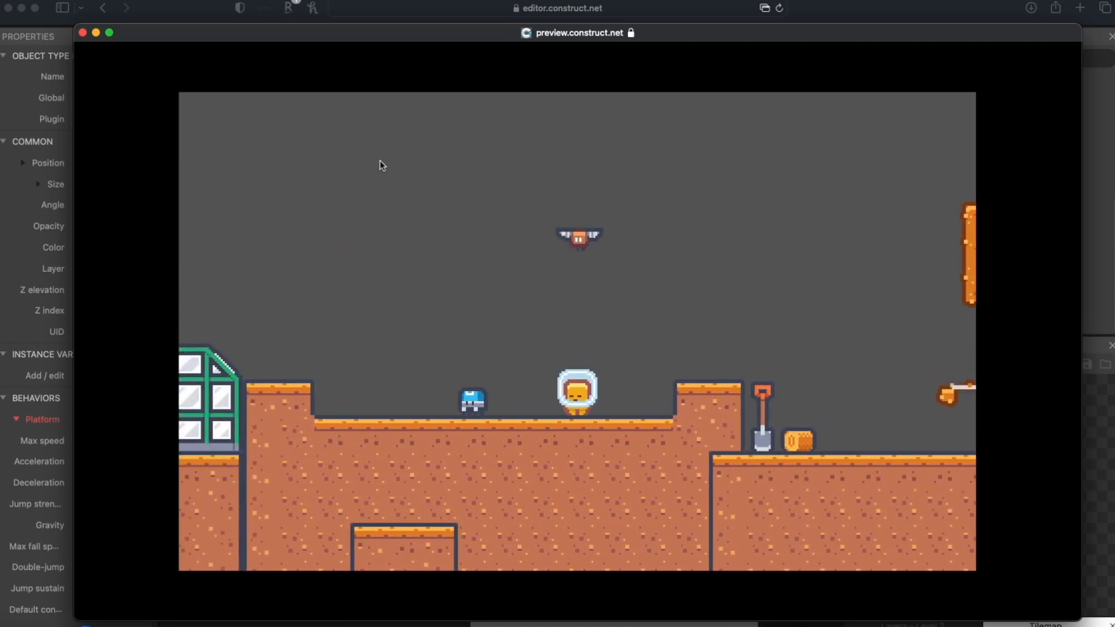
left_click(82, 33)
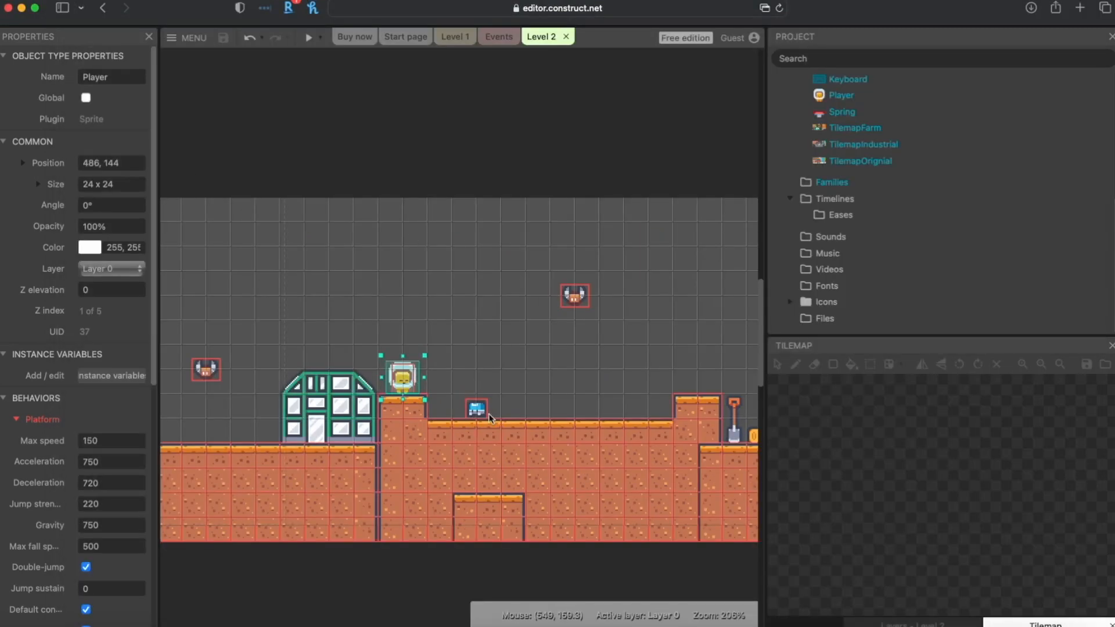
scroll(573, 214, "up", 8)
scroll(544, 378, "down", 7)
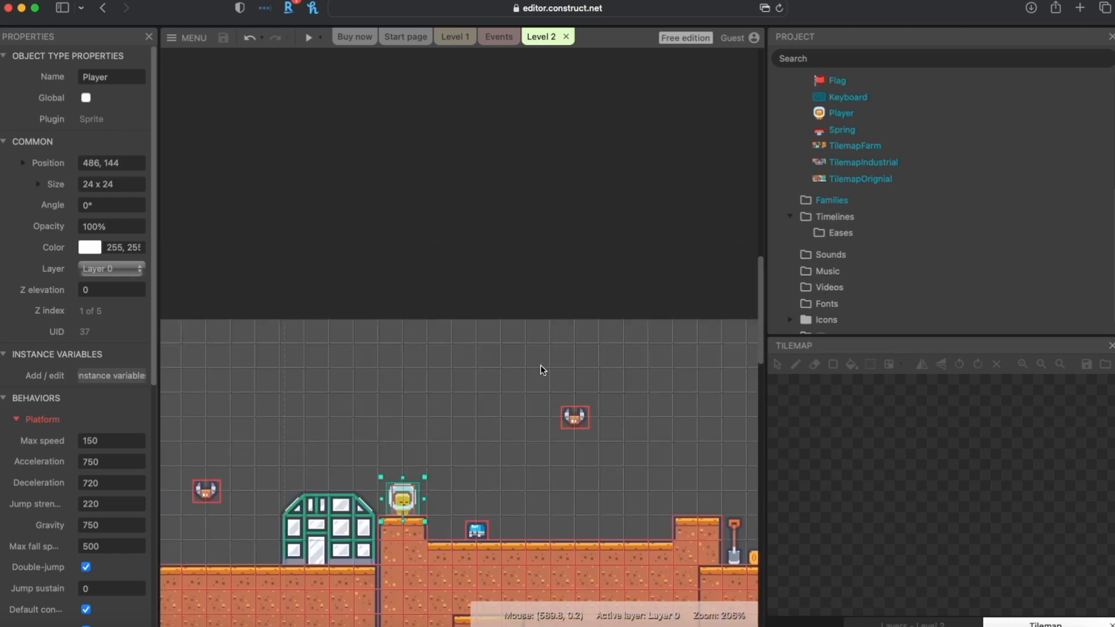